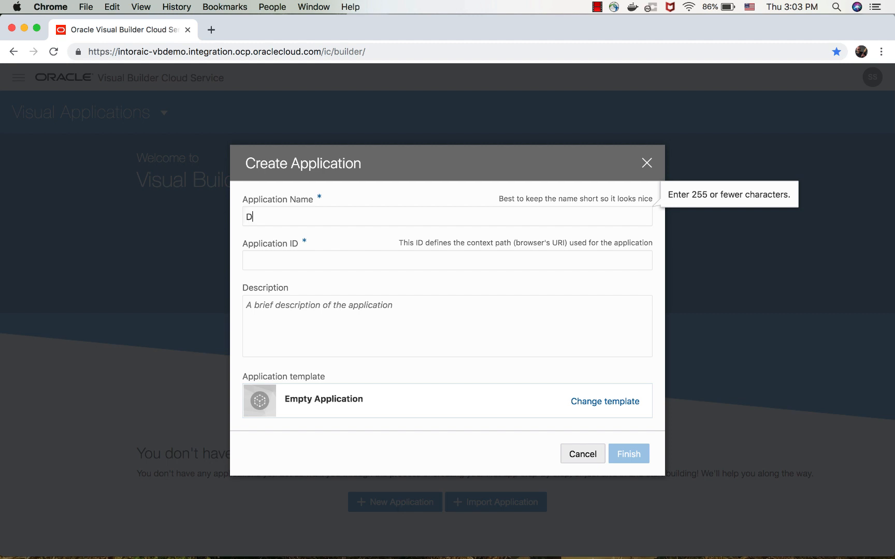
# Enter Demo HR as the new application's name, with Demo_HR as its application ID.
pyautogui.press('BackSpace')
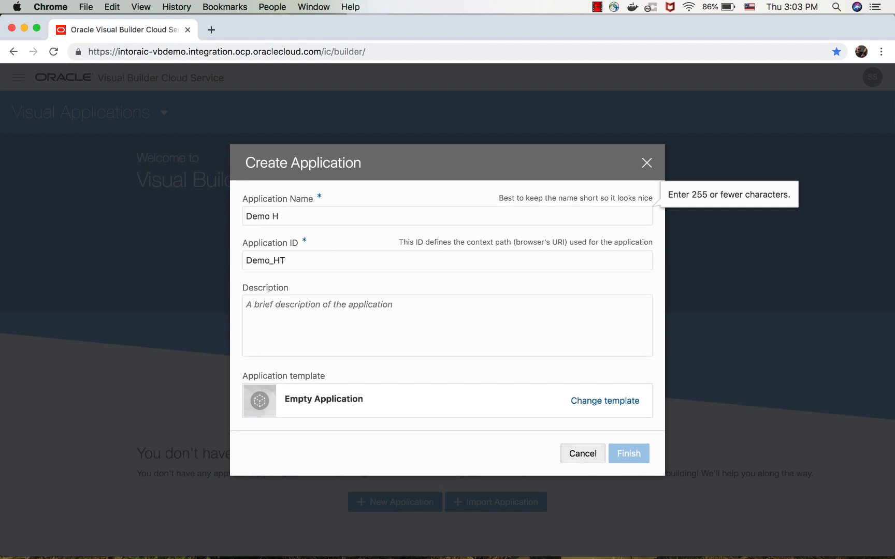
pyautogui.write('R')
pyautogui.press('Tab')
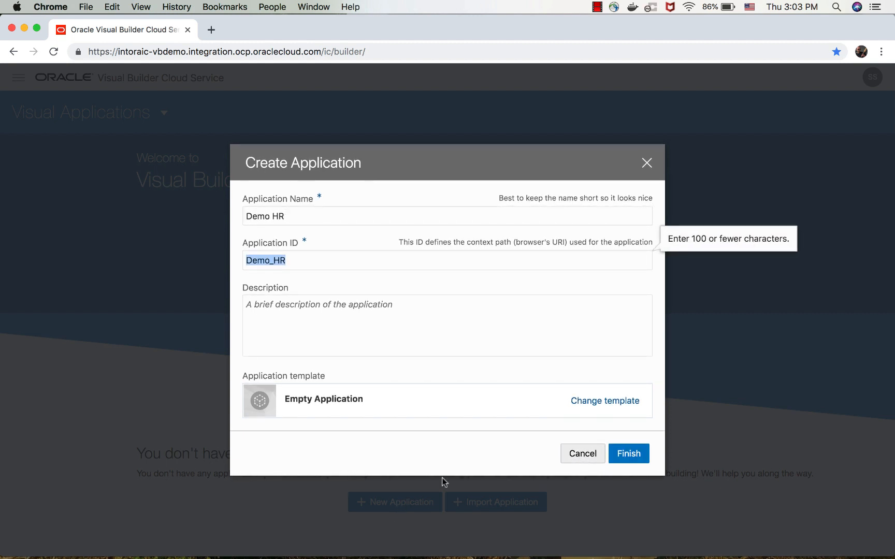
# Switch the application template to Oracle SaaS R13 Light Theme for VBCS and create the application.
pyautogui.click(578, 400)
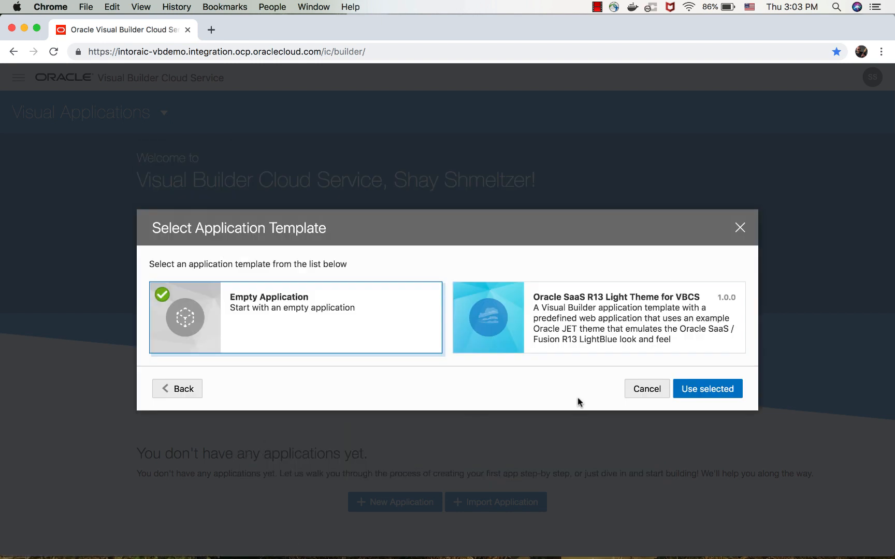
pyautogui.click(575, 328)
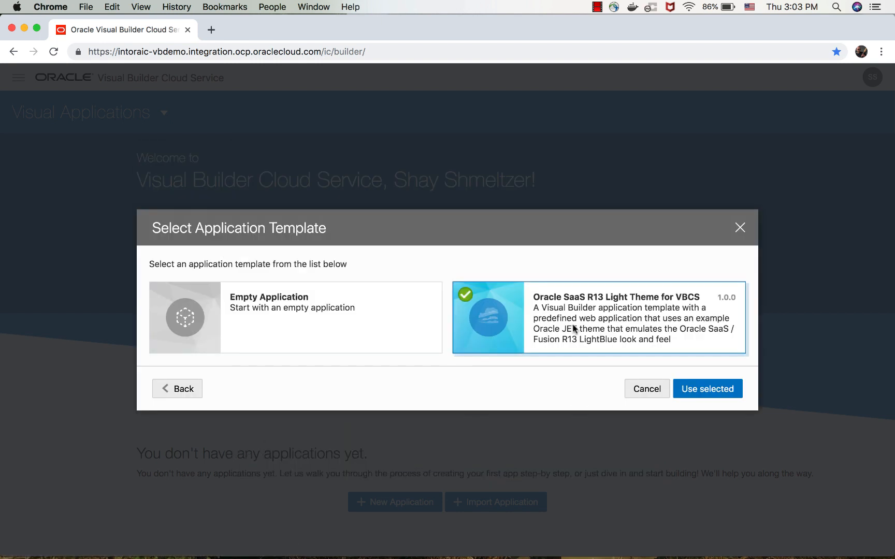
pyautogui.click(687, 388)
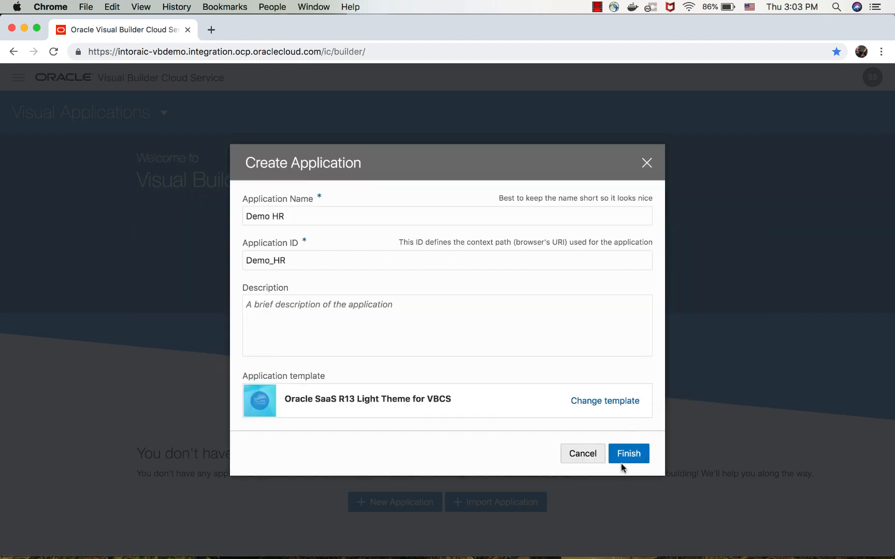
pyautogui.click(629, 452)
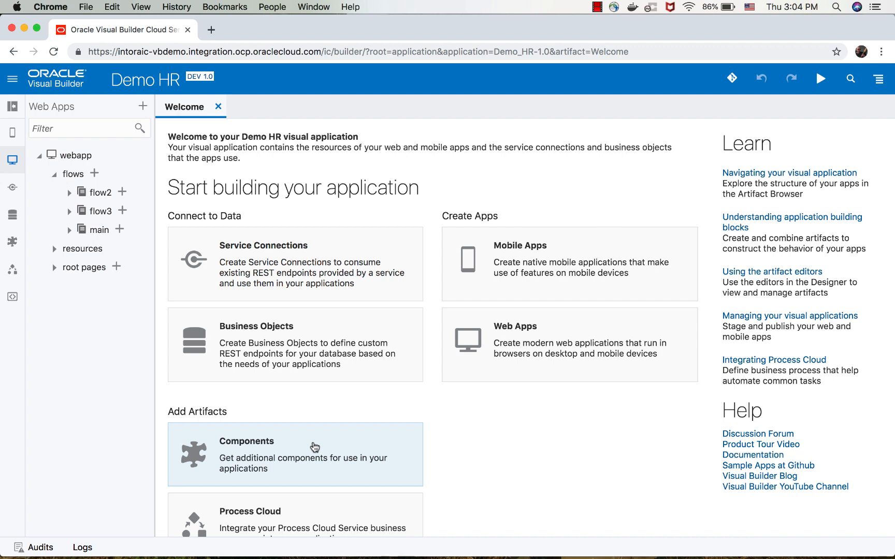
# Open the main-start page of the web app's main flow and hide the artifact browser and page structure.
pyautogui.scroll(-2, 314, 448)
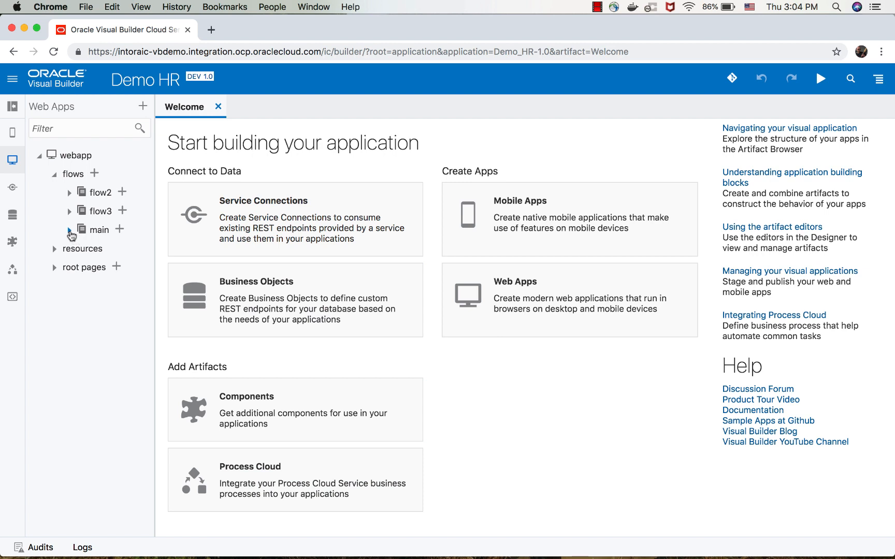
pyautogui.click(70, 231)
pyautogui.click(108, 249)
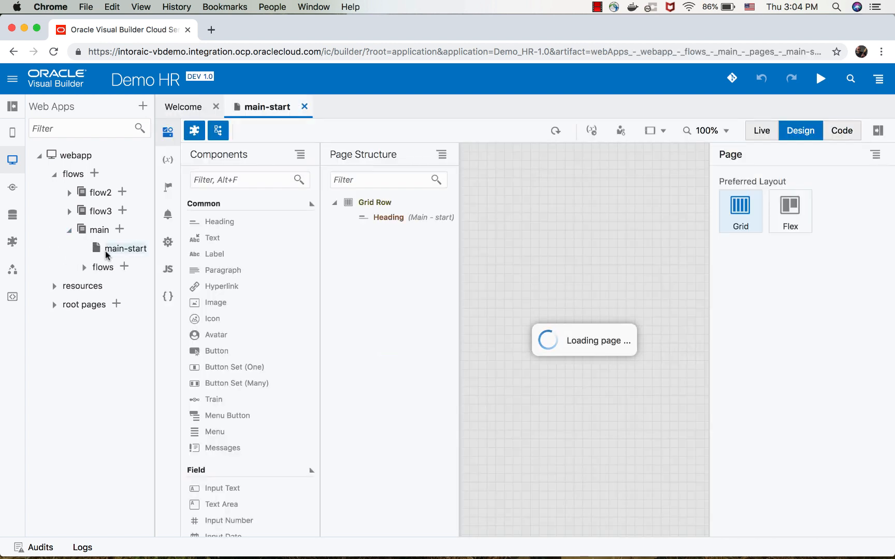
pyautogui.click(14, 108)
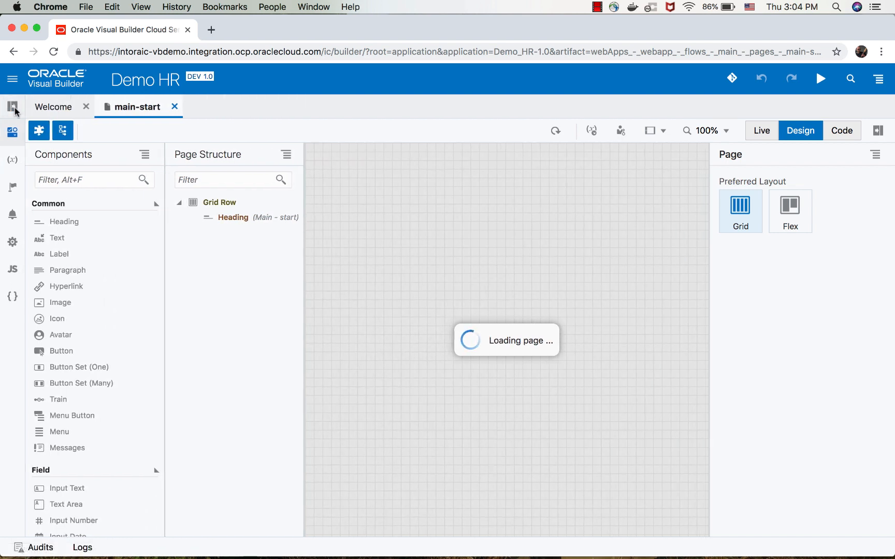
pyautogui.click(65, 131)
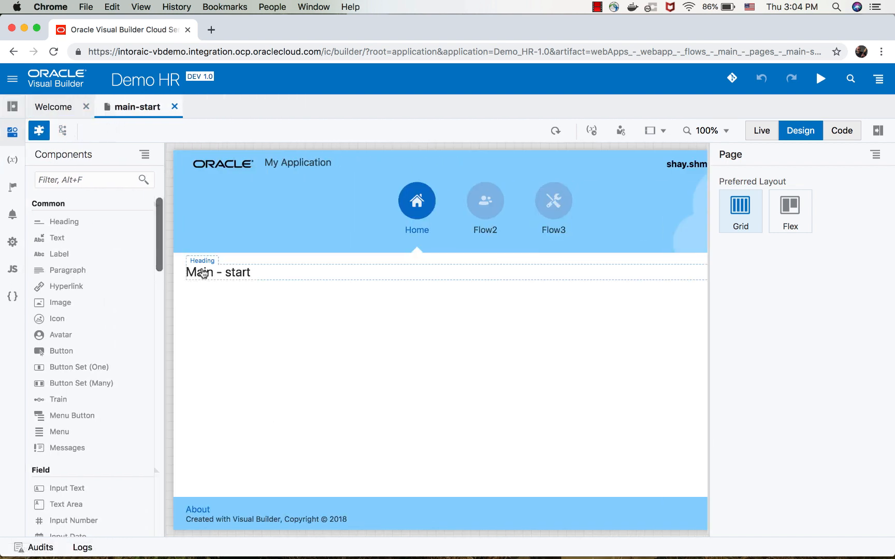
# Change the page heading's text to Employees and set its level to H2.
pyautogui.click(203, 274)
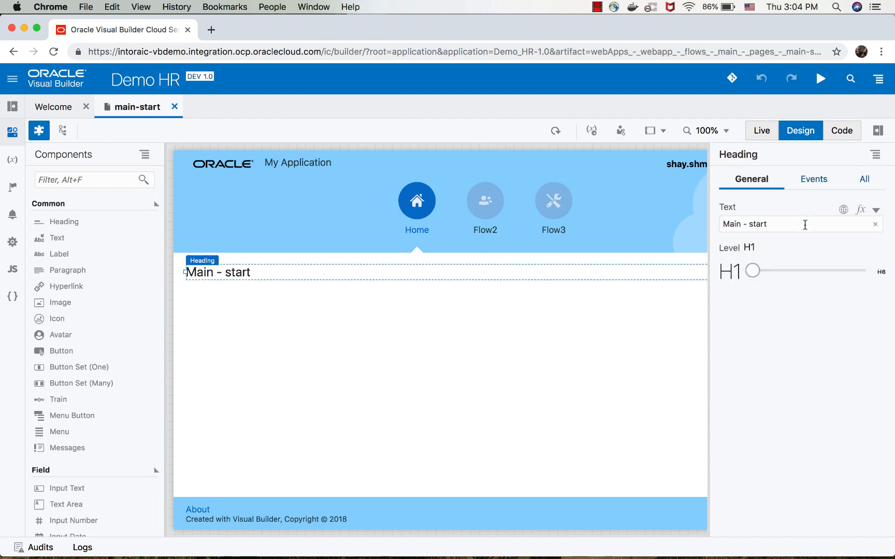
pyautogui.moveTo(805, 224); pyautogui.dragTo(716, 223)
pyautogui.write('Employyes')
pyautogui.click(780, 270)
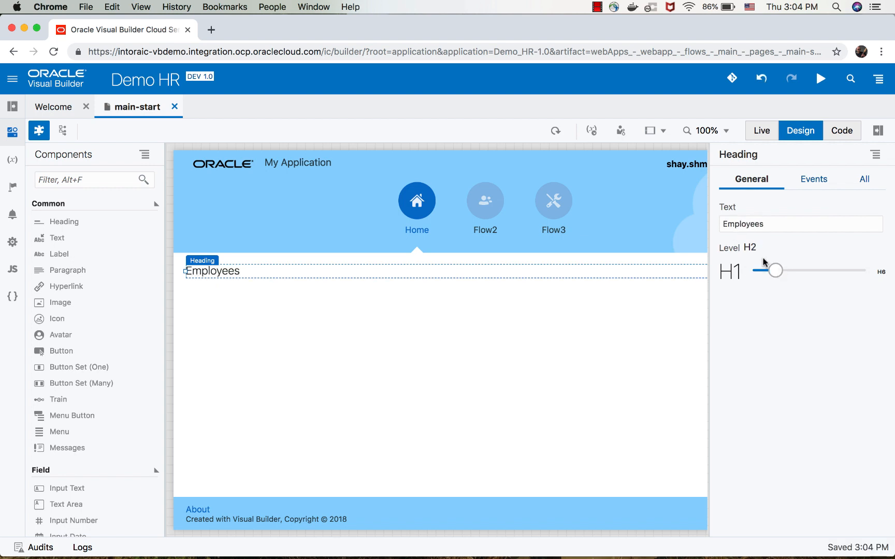
# Add a Panel component to the page below the Employees heading.
pyautogui.scroll(-3, 130, 255)
pyautogui.scroll(-20, 130, 256)
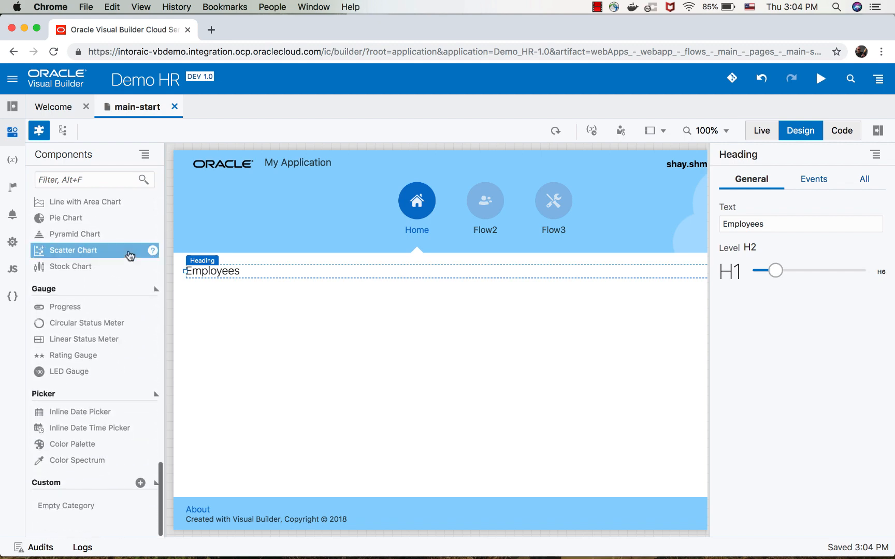
pyautogui.scroll(15, 130, 256)
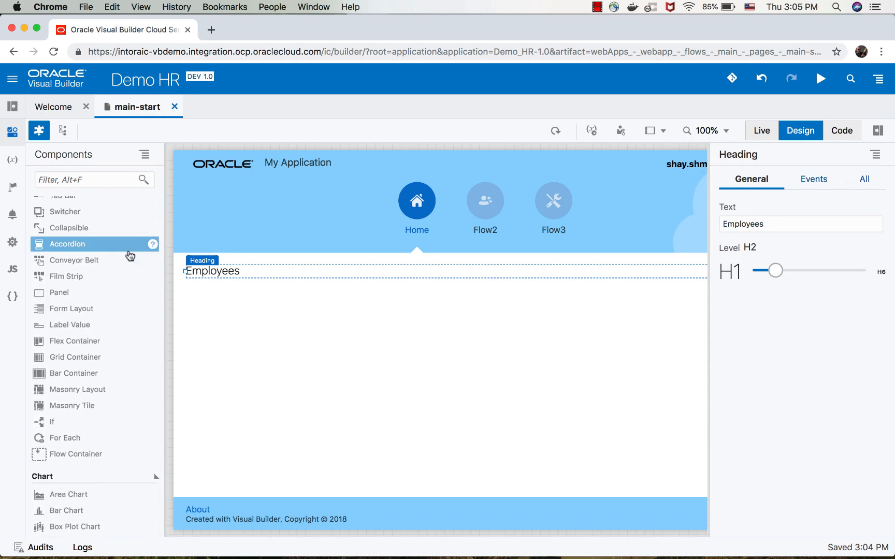
pyautogui.scroll(2, 130, 256)
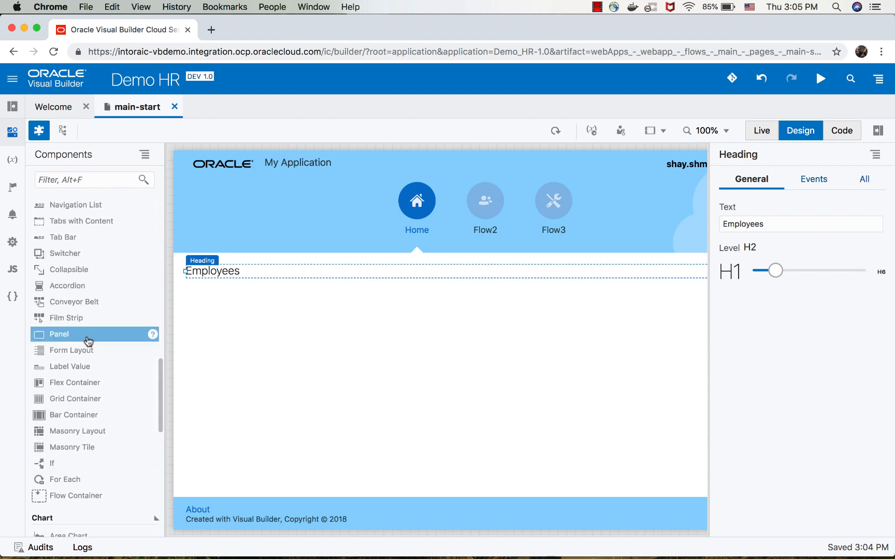
pyautogui.moveTo(88, 340); pyautogui.dragTo(199, 303)
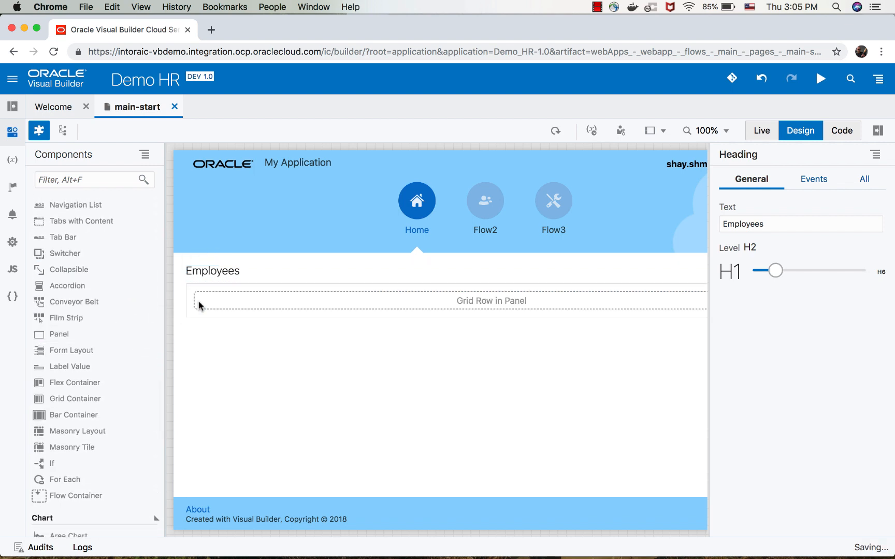
# Narrow the panel to about two-thirds of the row and add a second Panel in the space beside it.
pyautogui.hscroll(4, 200, 306)
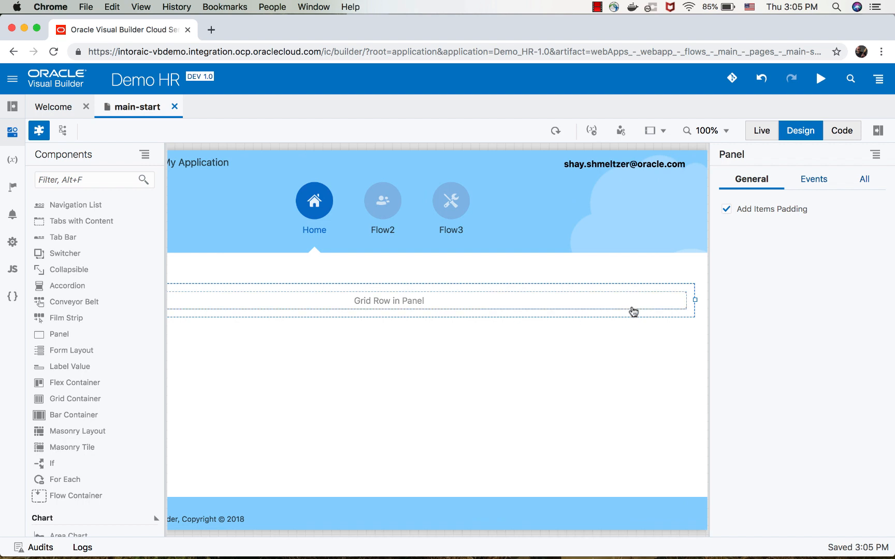
pyautogui.moveTo(695, 300); pyautogui.dragTo(506, 303)
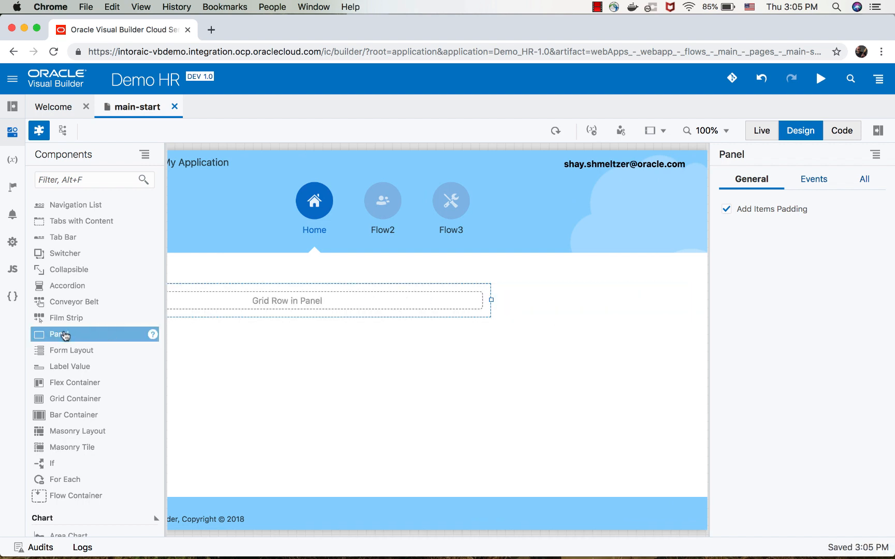
pyautogui.moveTo(66, 334); pyautogui.dragTo(530, 303)
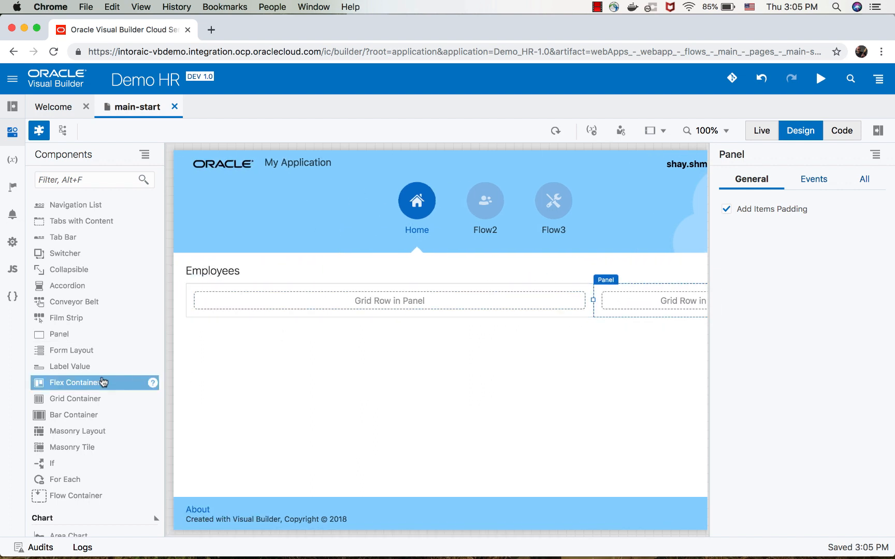
# Place a Donut Chart in the narrower second panel and widen it to fill the panel.
pyautogui.scroll(-10, 100, 379)
pyautogui.scroll(-1, 100, 381)
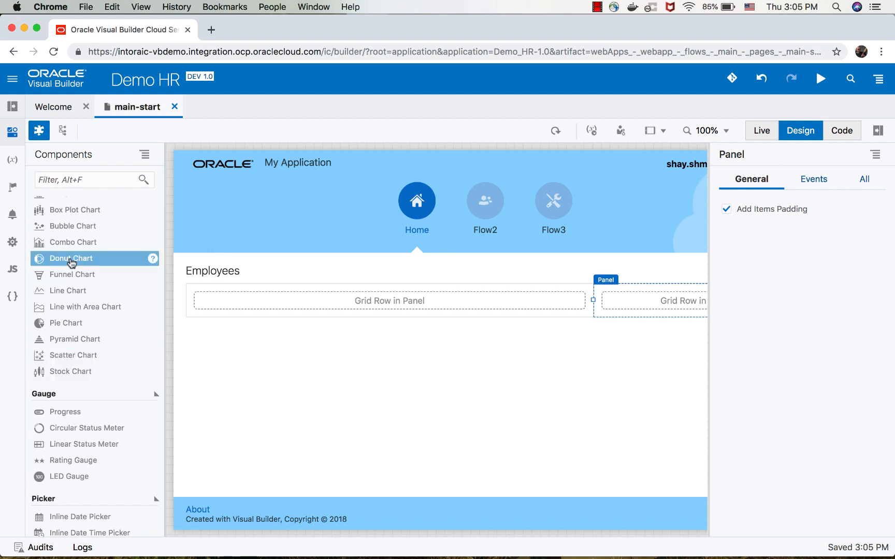
pyautogui.moveTo(72, 262); pyautogui.dragTo(613, 301)
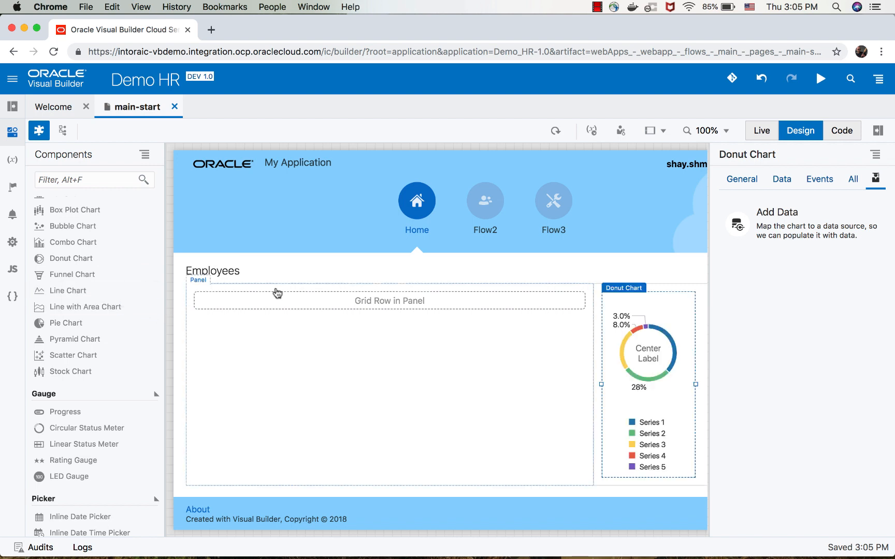
pyautogui.hscroll(4, 560, 348)
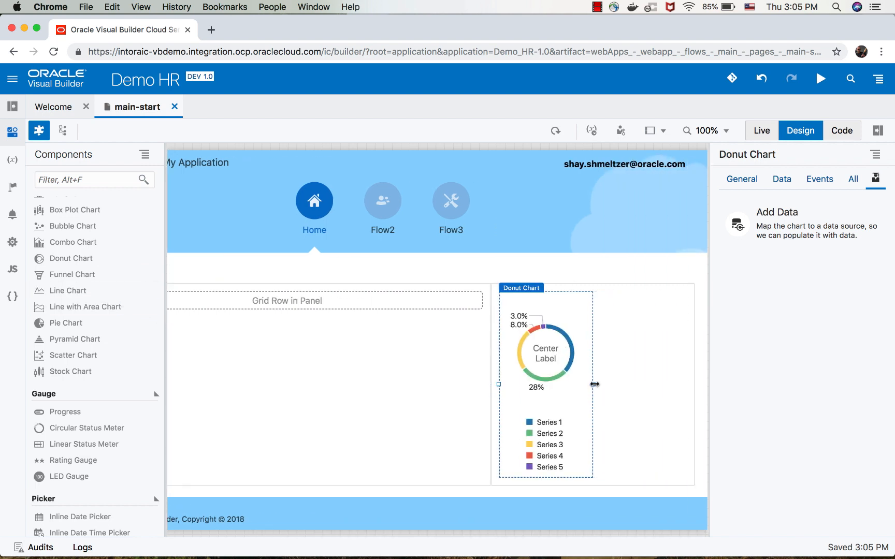
pyautogui.moveTo(628, 385); pyautogui.dragTo(684, 385)
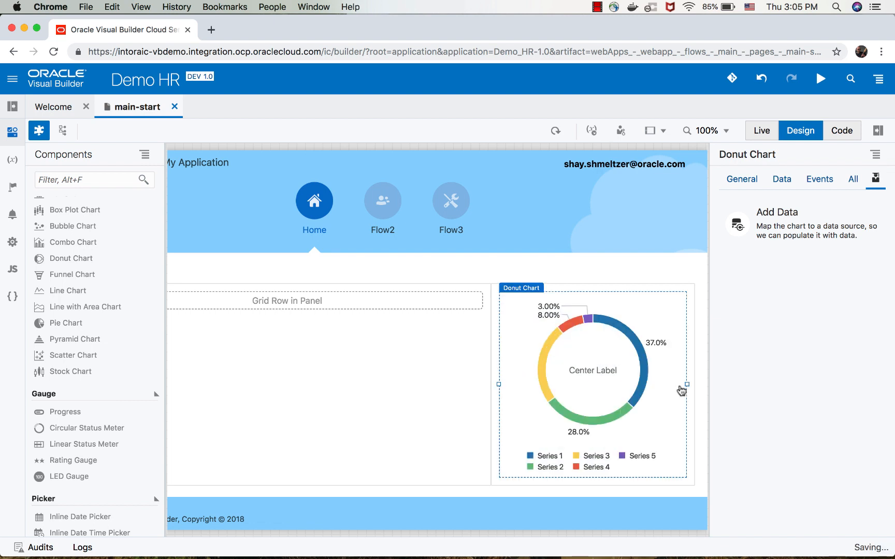
# Place a Table component inside the wider panel next to the donut chart's panel.
pyautogui.scroll(10, 120, 298)
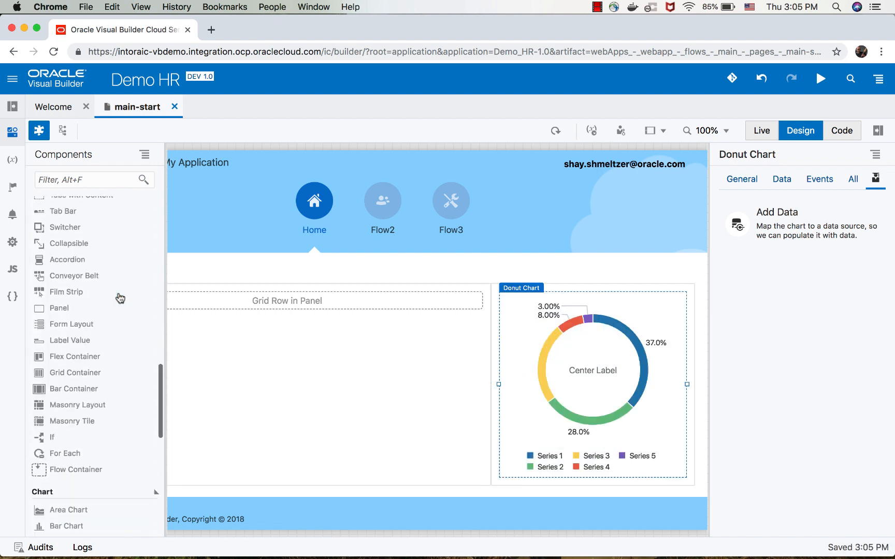
pyautogui.scroll(2, 120, 298)
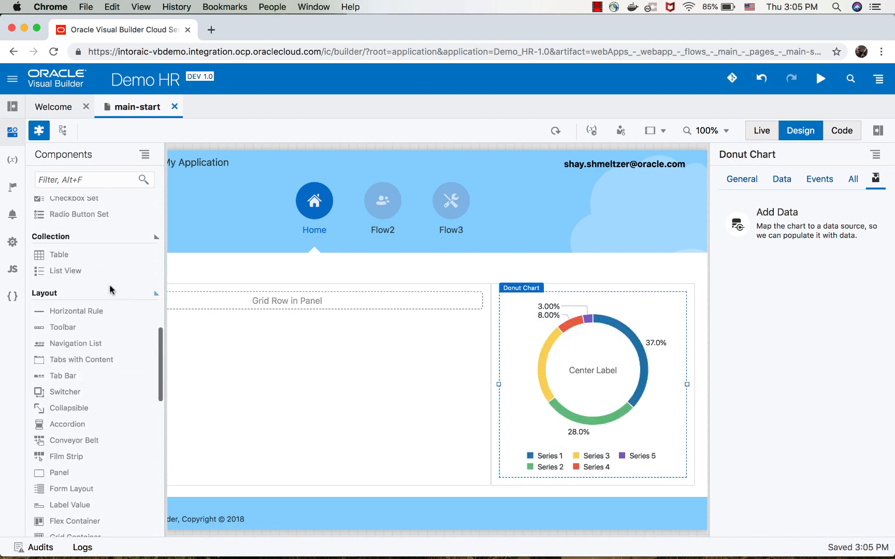
pyautogui.moveTo(114, 253); pyautogui.dragTo(194, 300)
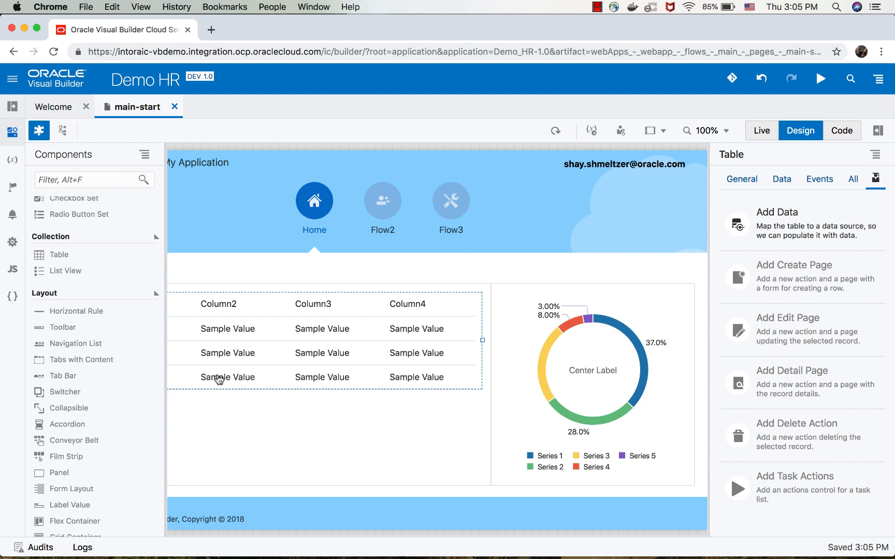
pyautogui.hscroll(-2, 259, 402)
pyautogui.hscroll(-1, 263, 402)
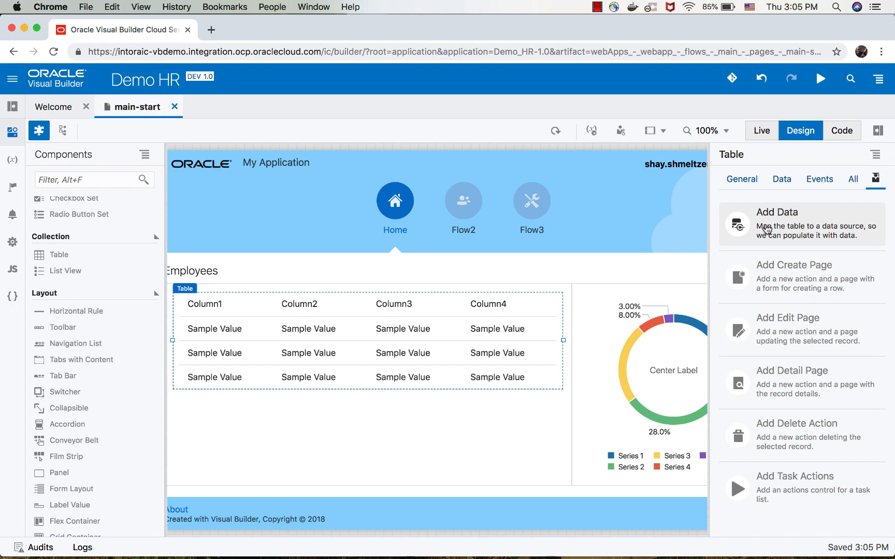
# Display the application's business objects and open the Data Manager for them.
pyautogui.click(12, 107)
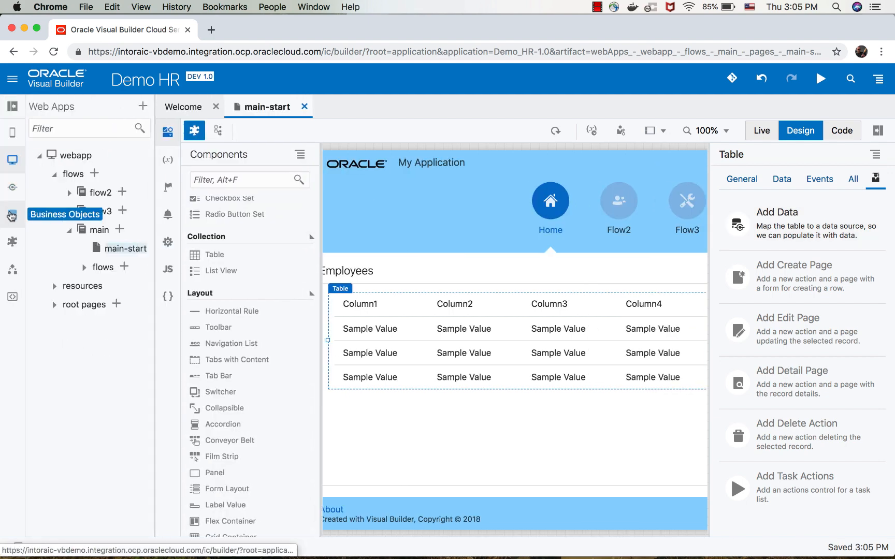
pyautogui.click(12, 214)
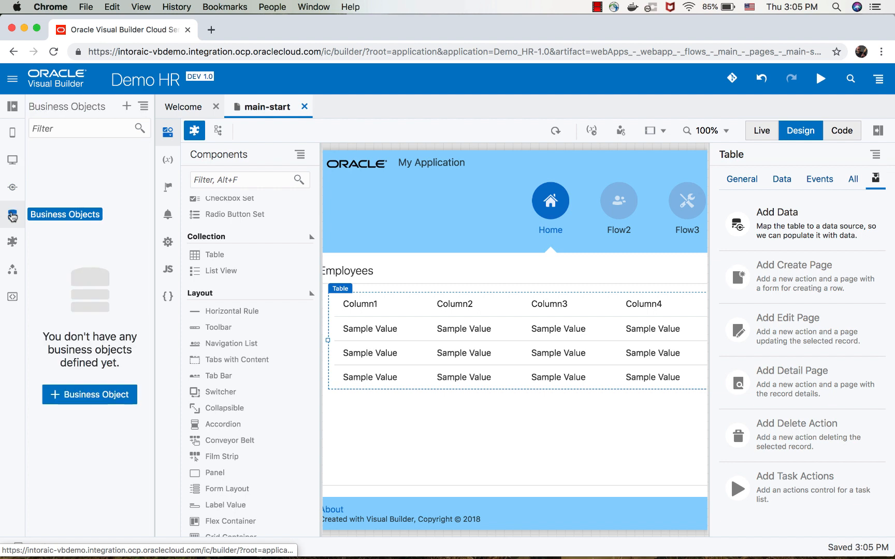
pyautogui.click(92, 400)
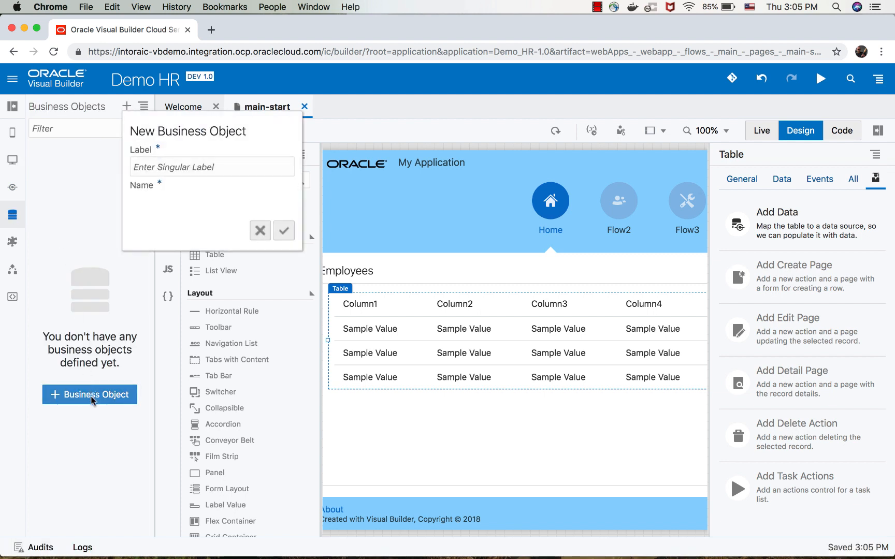
pyautogui.click(261, 231)
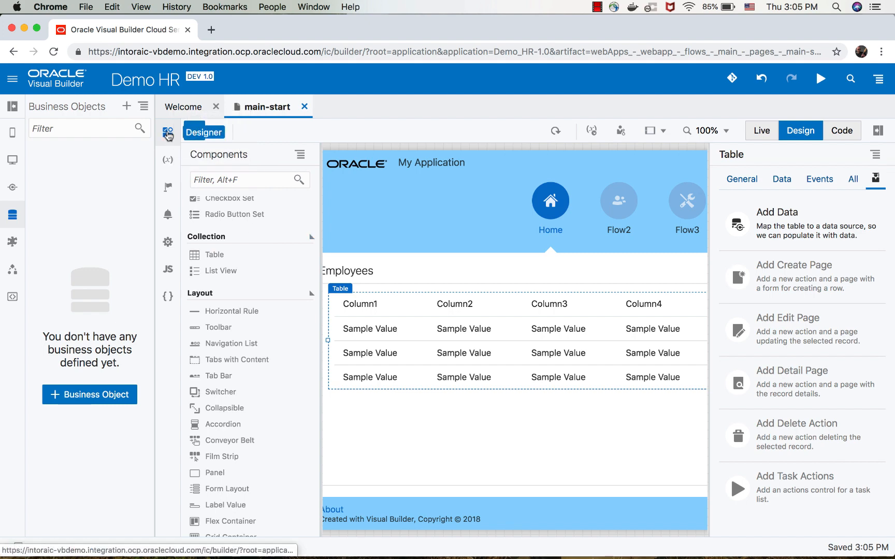
pyautogui.click(144, 107)
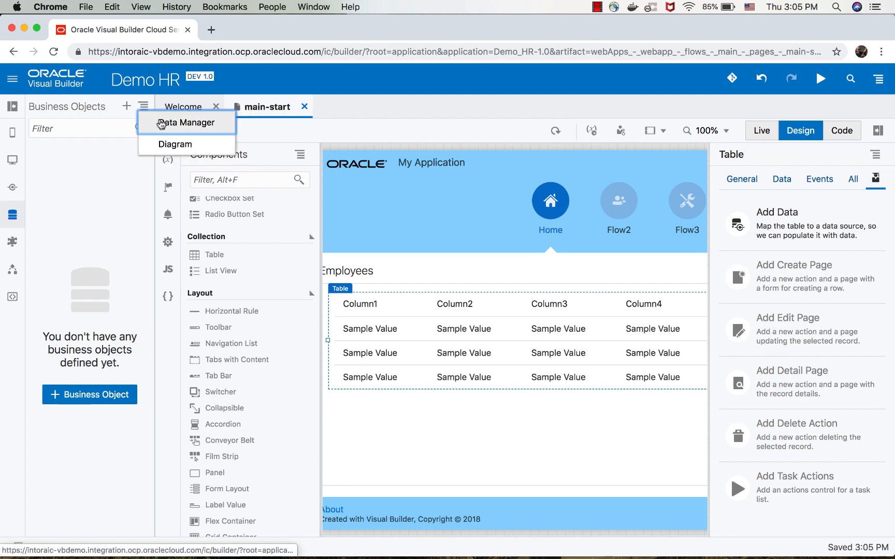
pyautogui.click(157, 121)
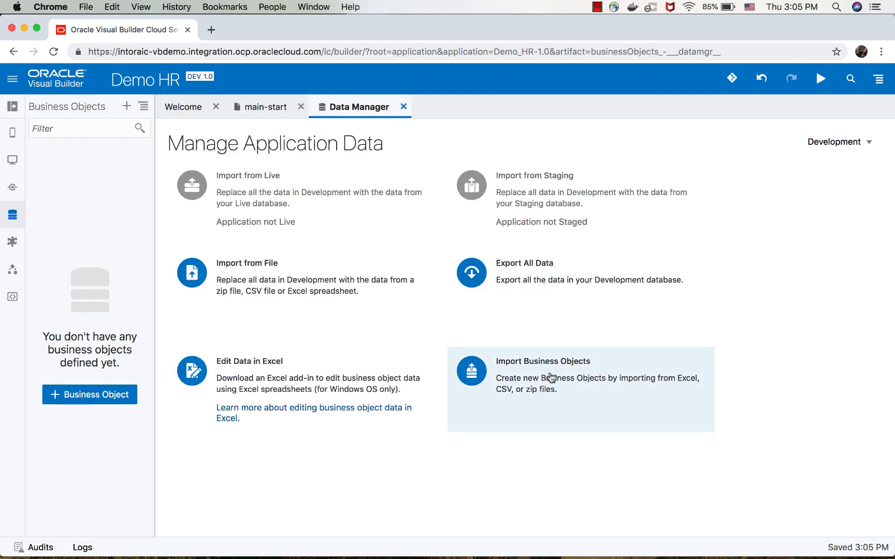
# Start importing new business objects and upload Emp-Dept-LOVs.xlsx from the Demos folder as the source file.
pyautogui.click(549, 377)
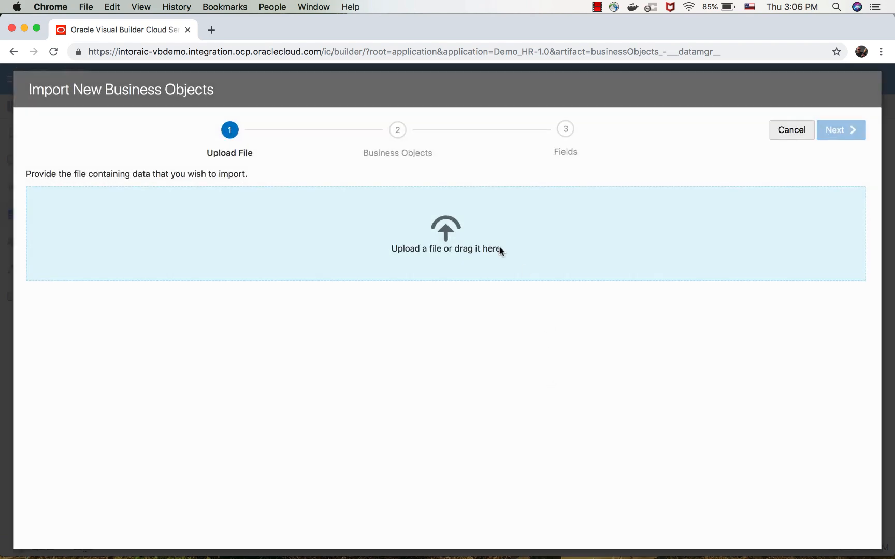
pyautogui.click(471, 232)
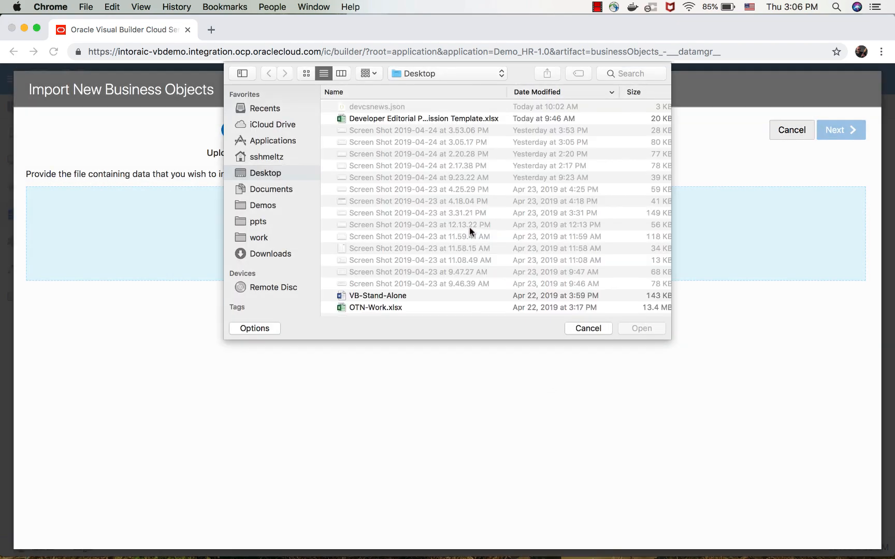
pyautogui.click(263, 206)
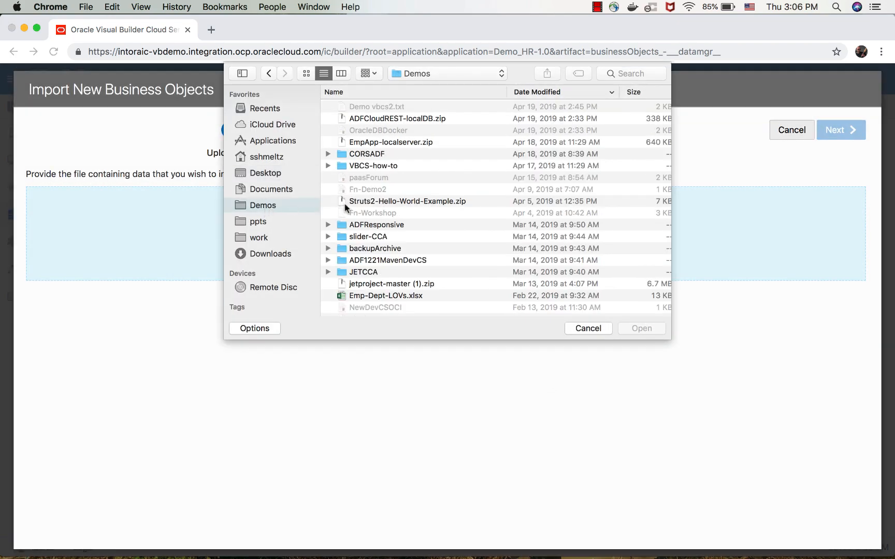
pyautogui.click(366, 297)
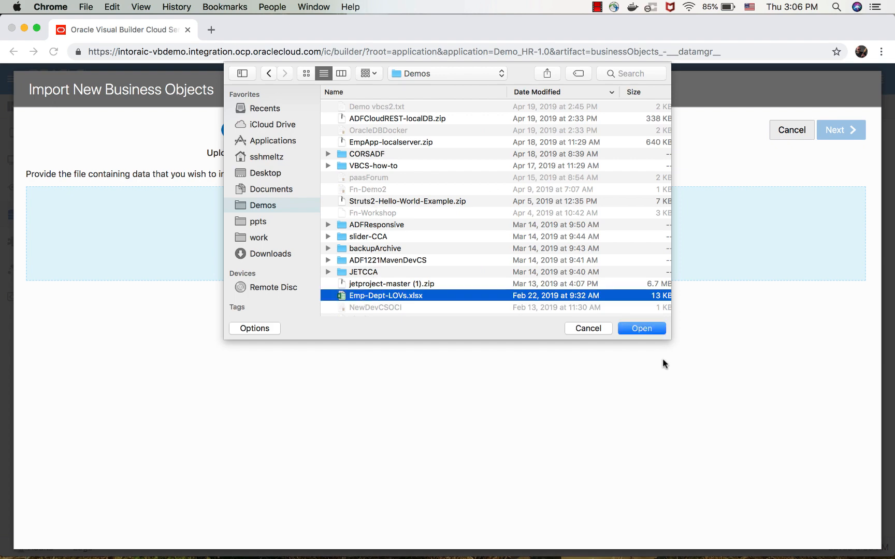
pyautogui.click(649, 332)
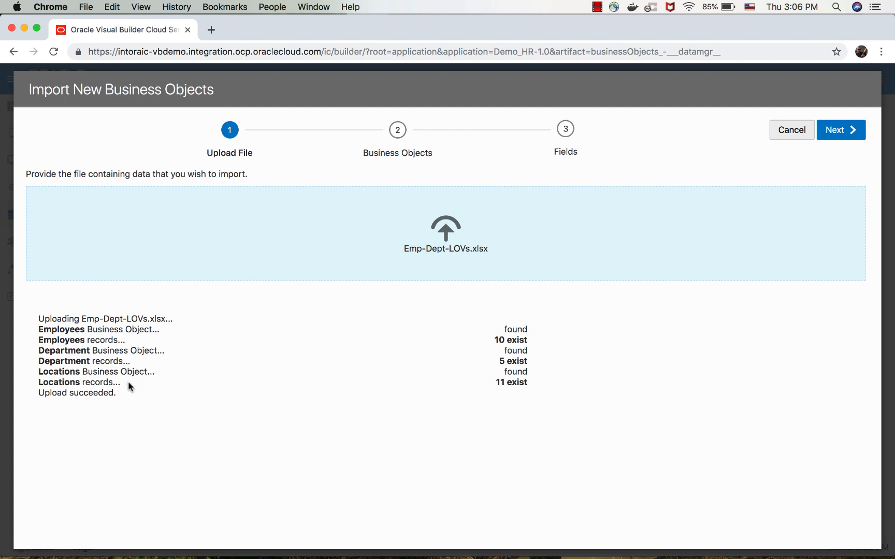
# Import the Department, Employees and Locations objects with their default names, checking the Employees fields before finishing.
pyautogui.click(848, 128)
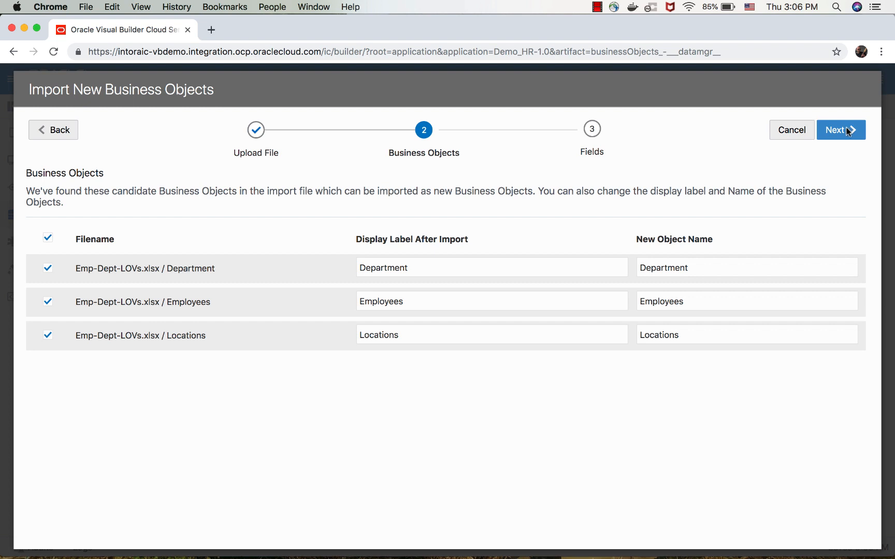
pyautogui.click(847, 130)
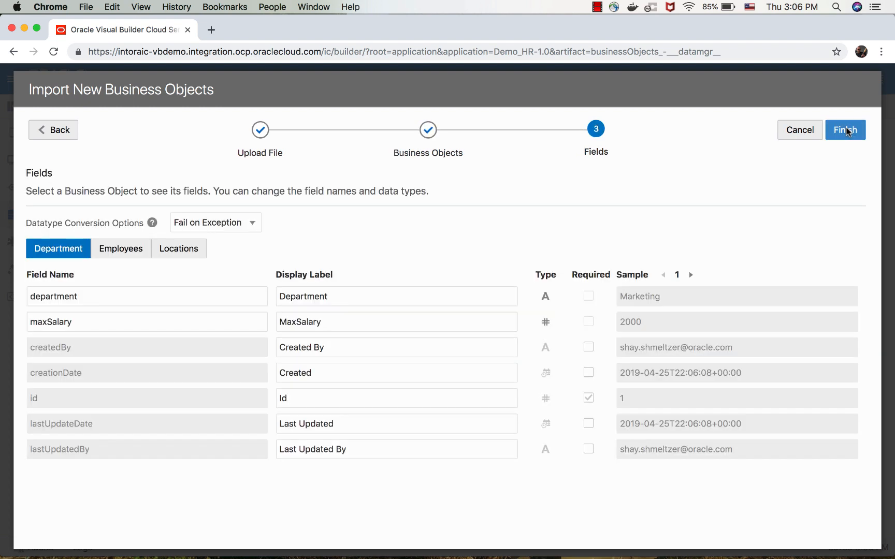
pyautogui.click(128, 248)
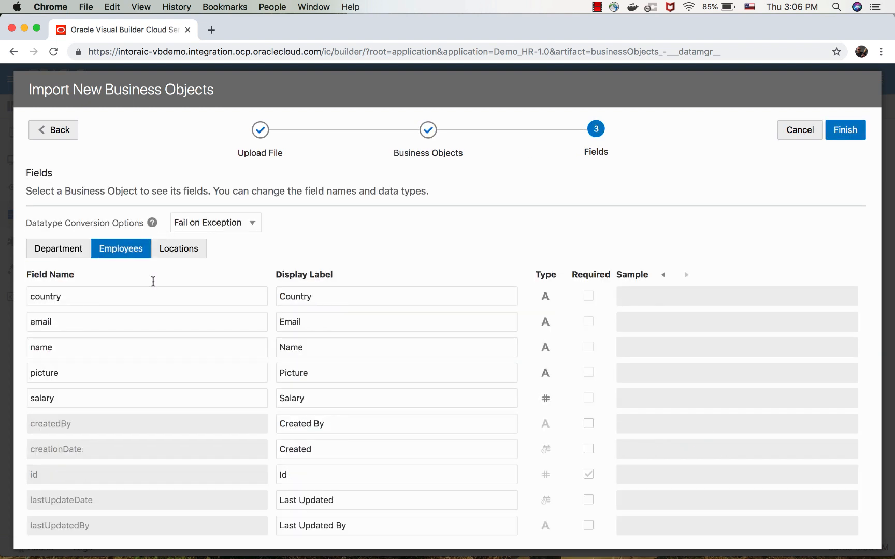
pyautogui.click(845, 130)
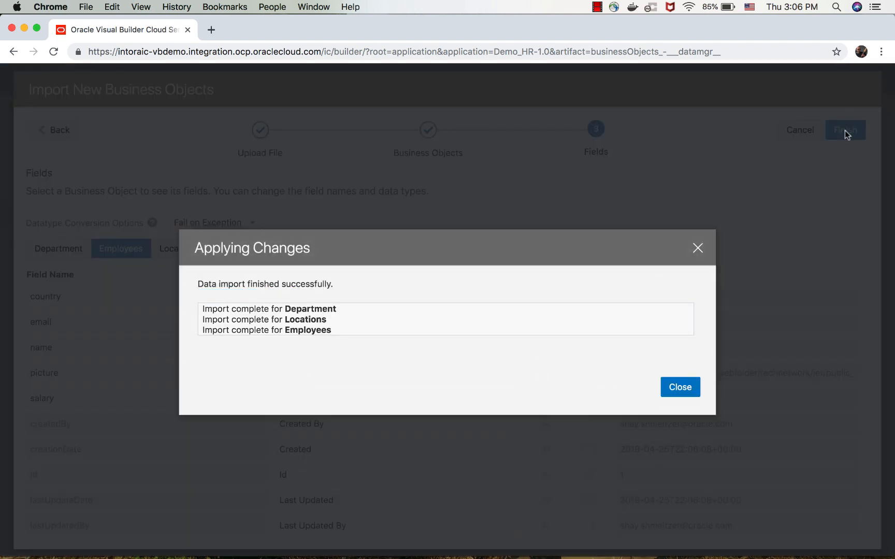
pyautogui.click(686, 387)
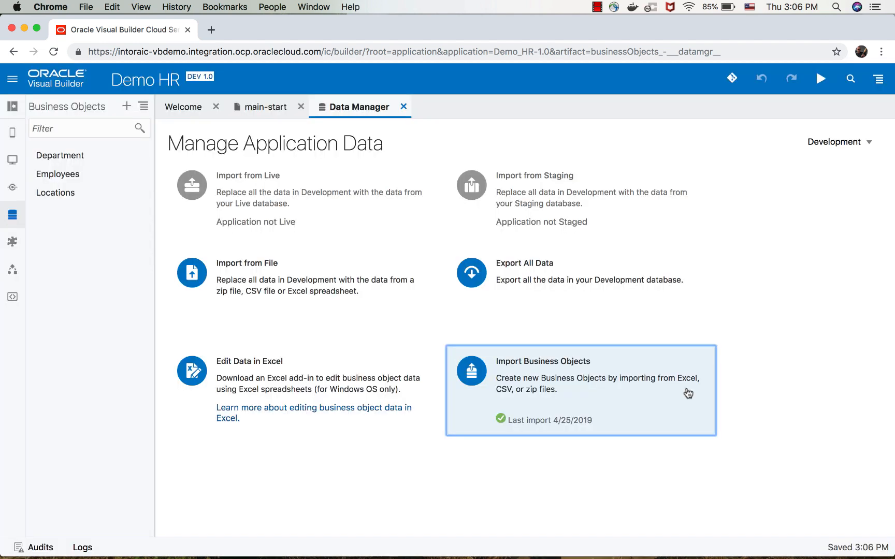
# Add a Reference field labelled Department to the Employees business object, pointing to the Department object.
pyautogui.click(65, 175)
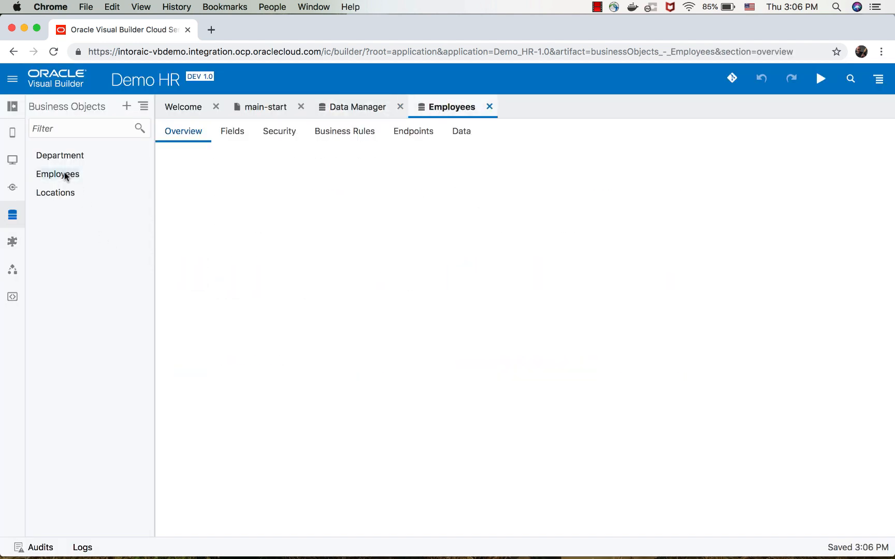
pyautogui.click(239, 136)
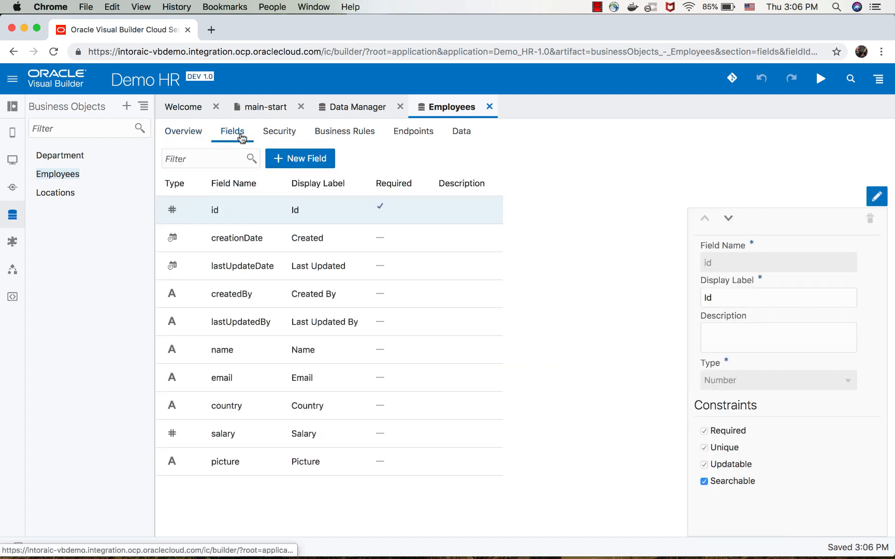
pyautogui.click(300, 161)
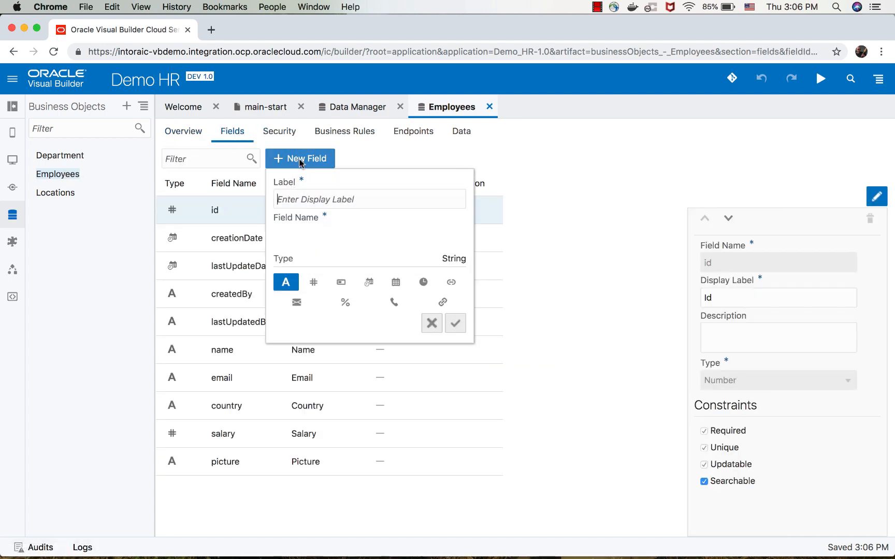
pyautogui.write('Department')
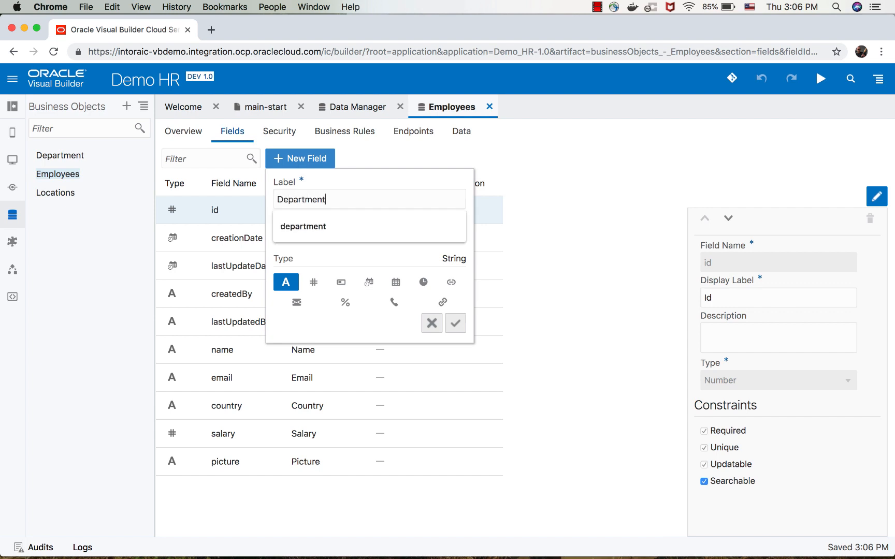
pyautogui.click(449, 286)
pyautogui.click(392, 336)
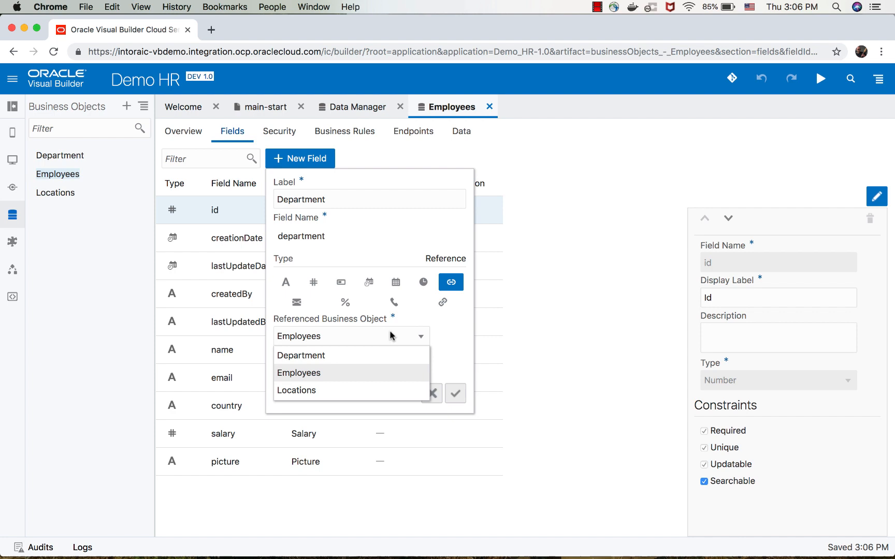
pyautogui.click(369, 363)
pyautogui.click(455, 393)
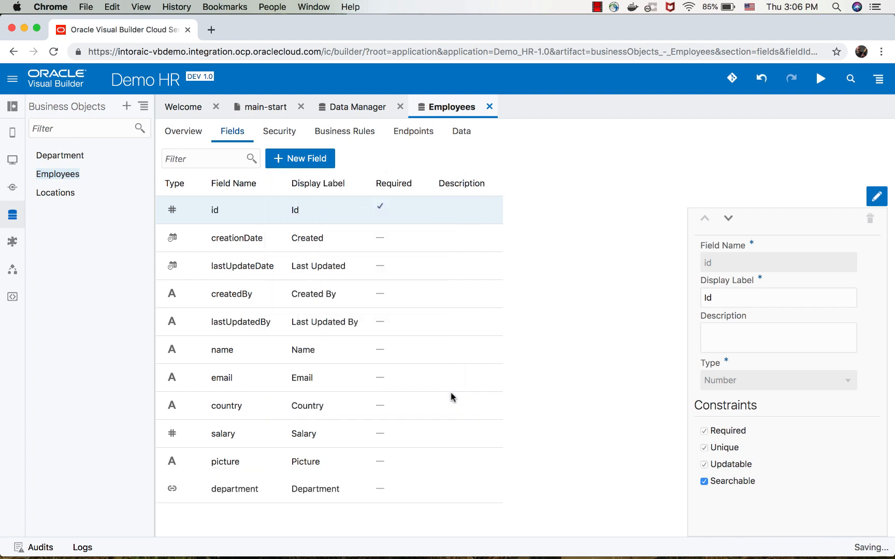
# Add a Boolean field labelled Manager to the Employees business object.
pyautogui.click(297, 160)
pyautogui.write('Manager')
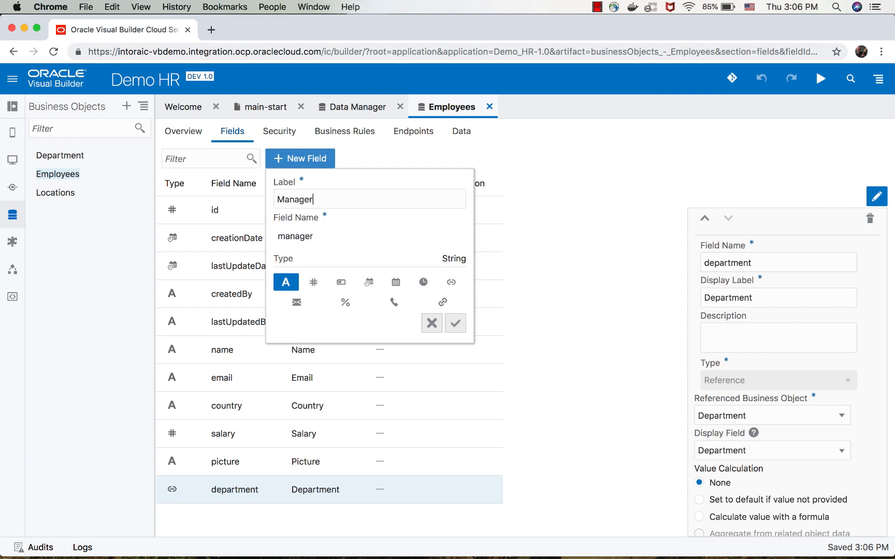
pyautogui.click(341, 282)
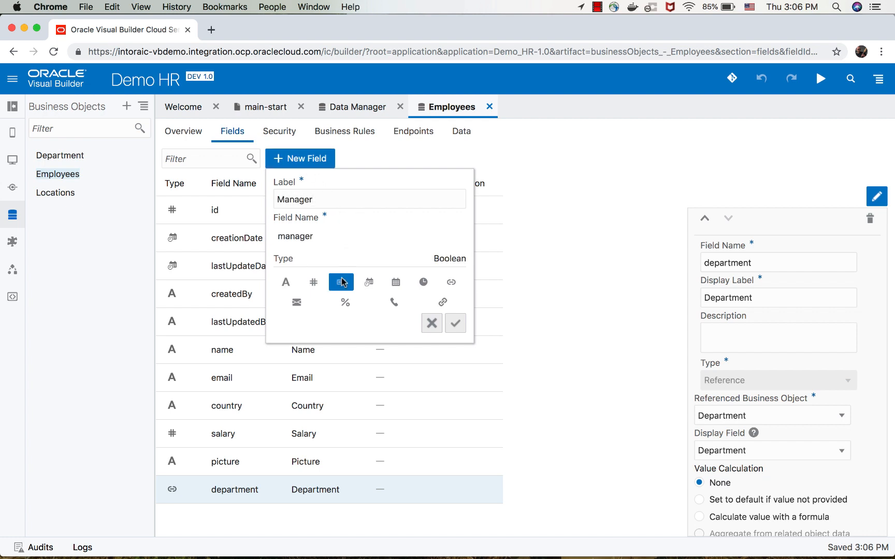
pyautogui.click(455, 323)
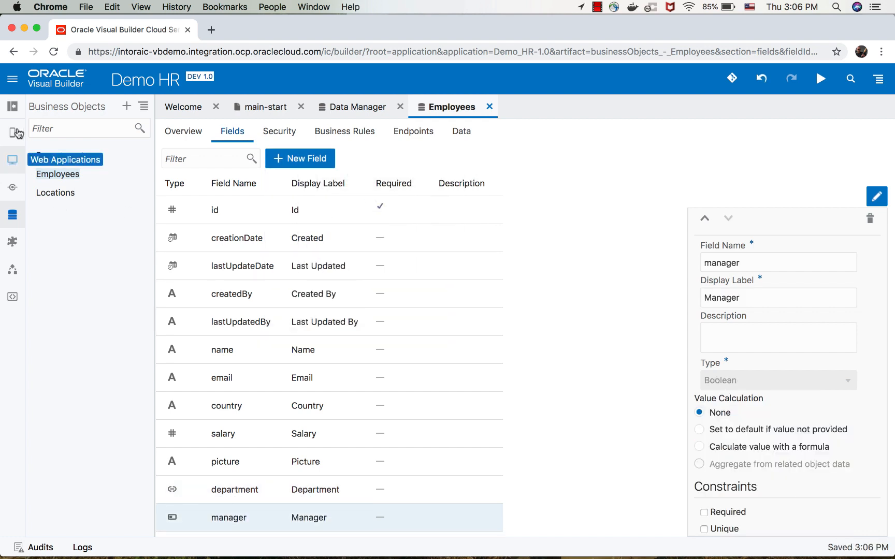
# Add a Number field labelled Total Salary to the Department business object.
pyautogui.click(54, 156)
pyautogui.click(234, 130)
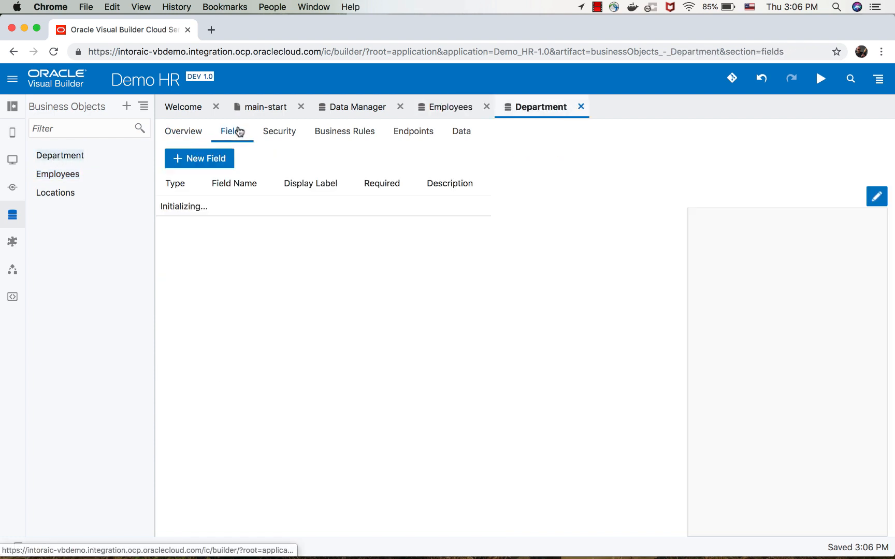
pyautogui.click(300, 159)
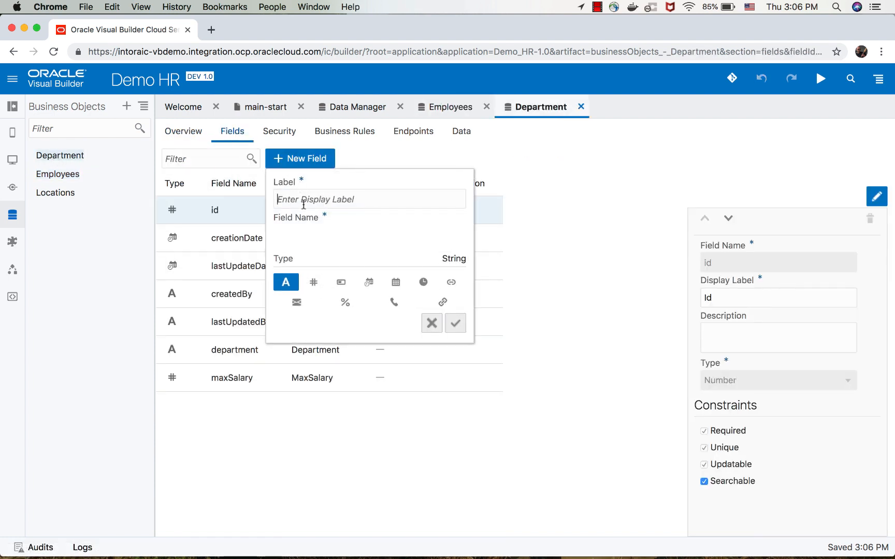
pyautogui.write('Total Salary')
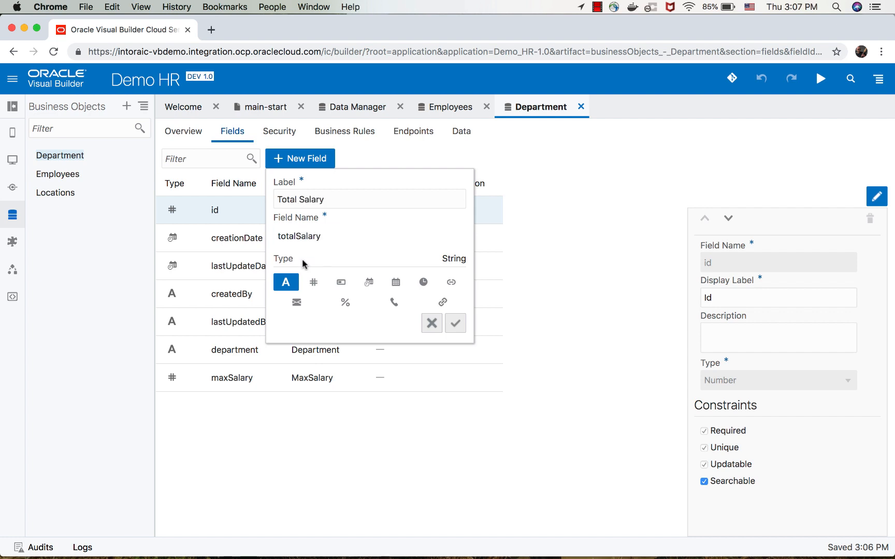
pyautogui.click(313, 282)
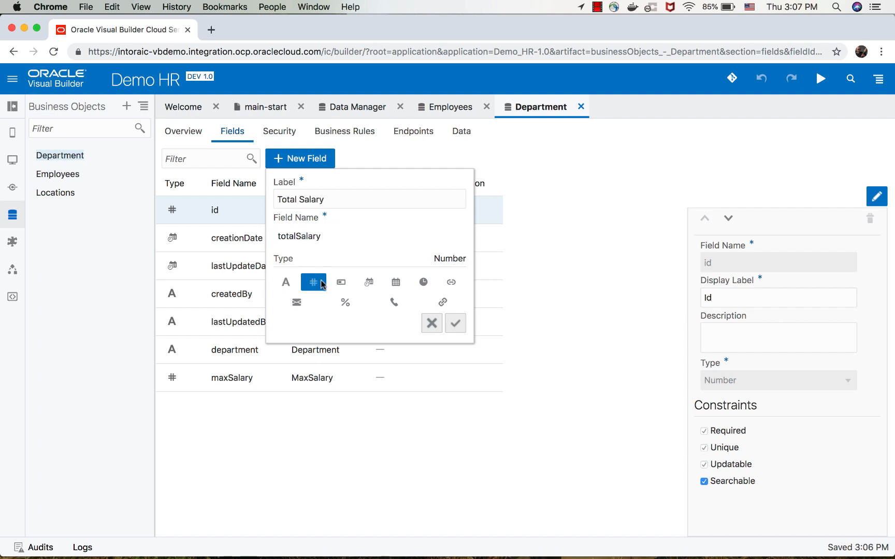
pyautogui.click(456, 323)
# Make the Total Salary field aggregate from related object data, using the Total of the Salary field in Employees.
pyautogui.click(709, 466)
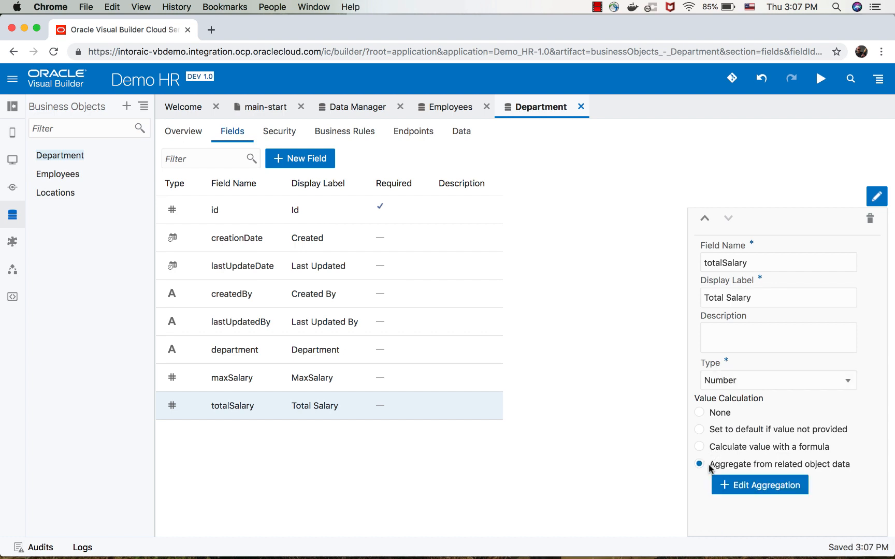
pyautogui.click(763, 483)
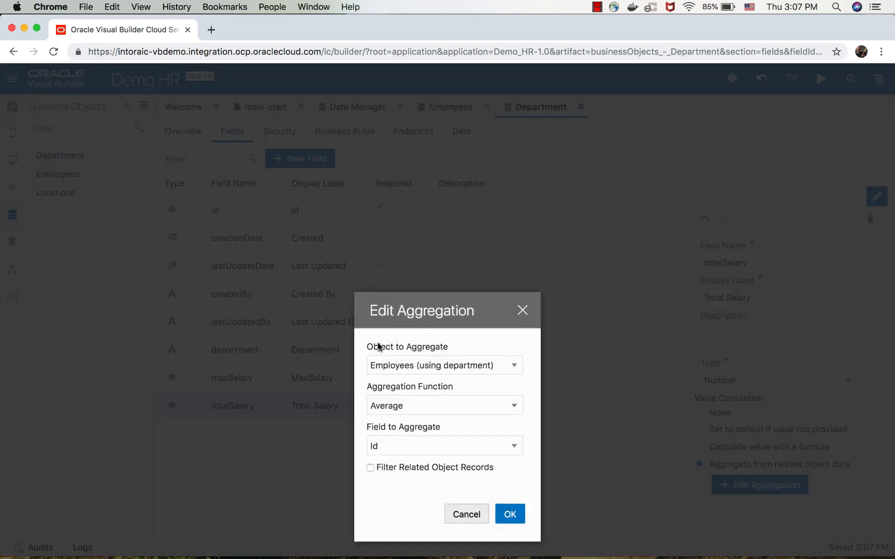
pyautogui.click(389, 400)
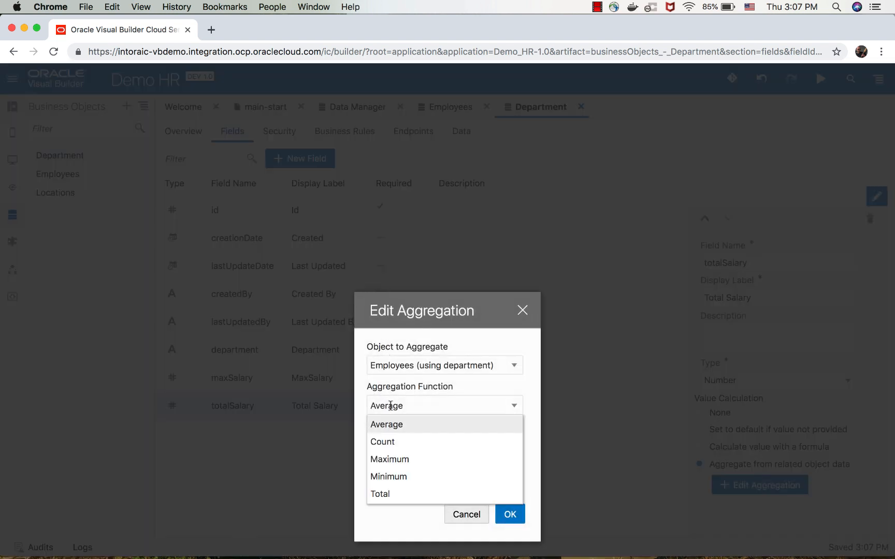
pyautogui.click(387, 494)
pyautogui.click(401, 445)
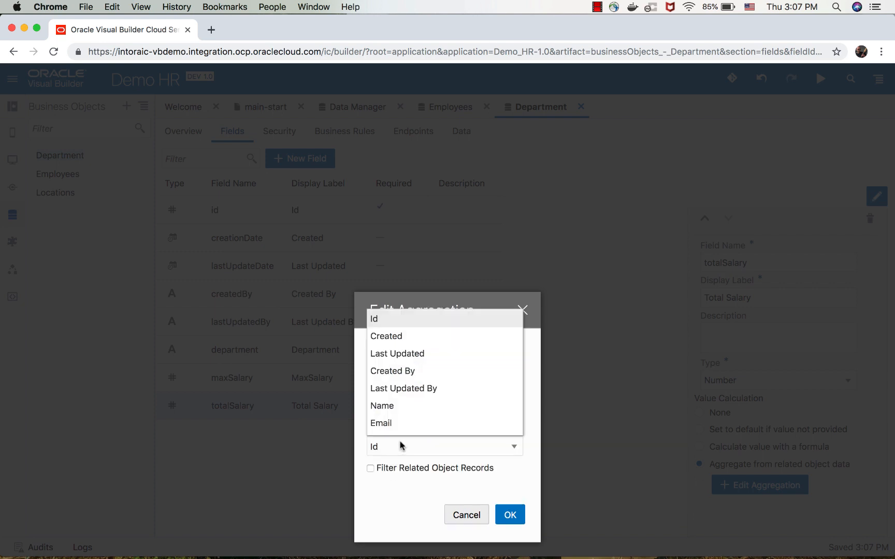
pyautogui.scroll(-3, 401, 402)
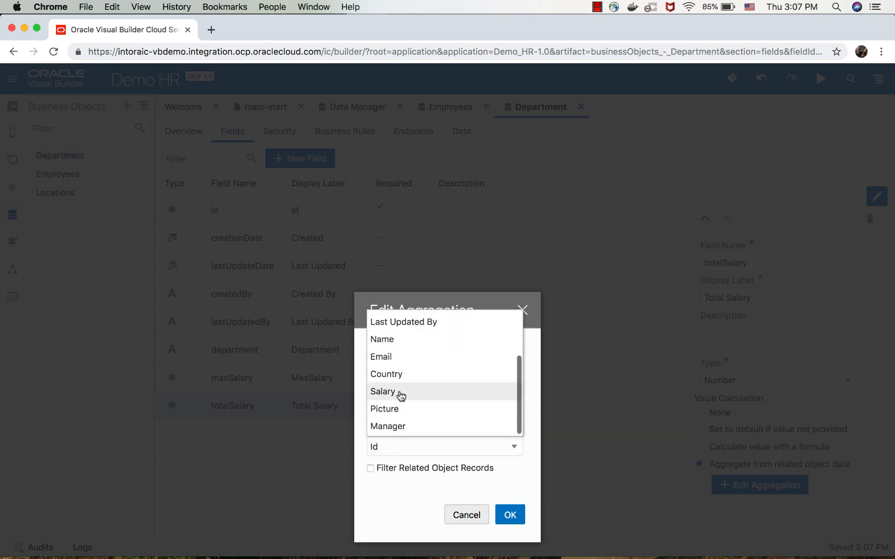
pyautogui.click(401, 395)
pyautogui.click(509, 513)
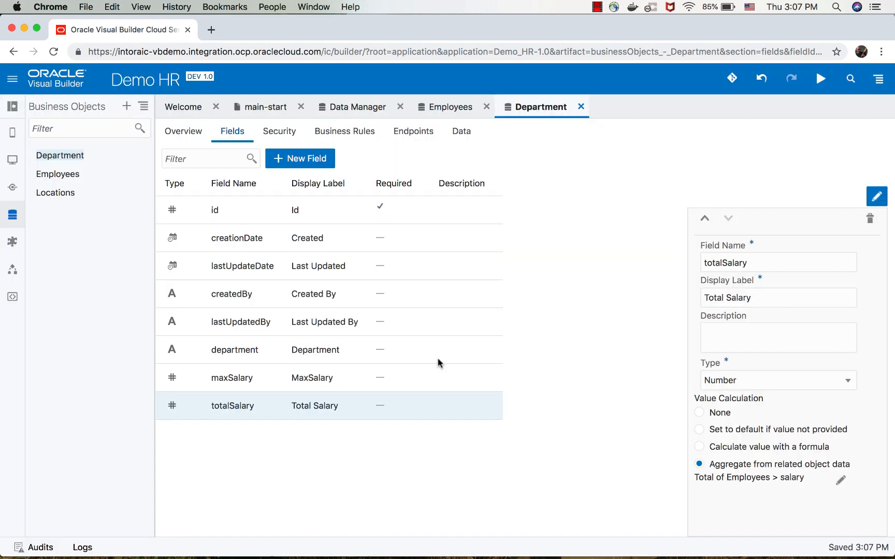
# Return to the main-start page, collapse the navigator, and choose the Employees business object as the table's data source.
pyautogui.click(268, 107)
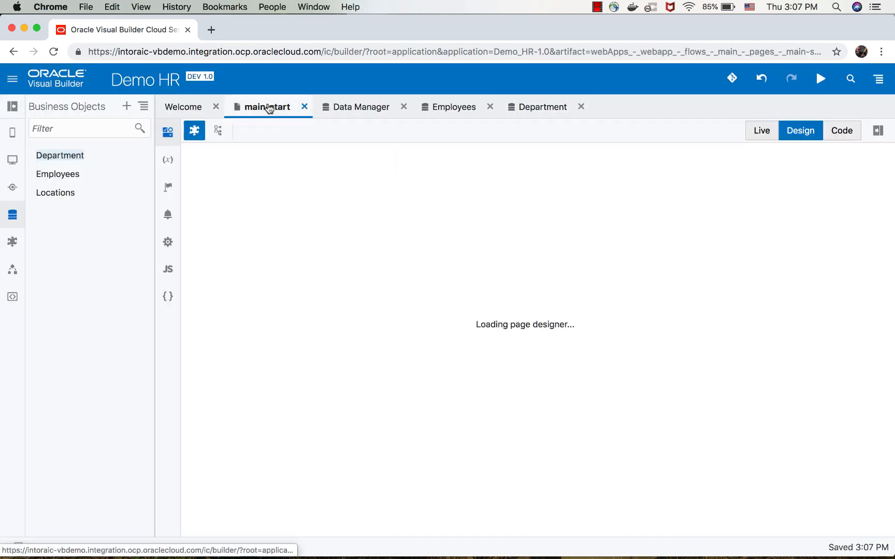
pyautogui.click(12, 106)
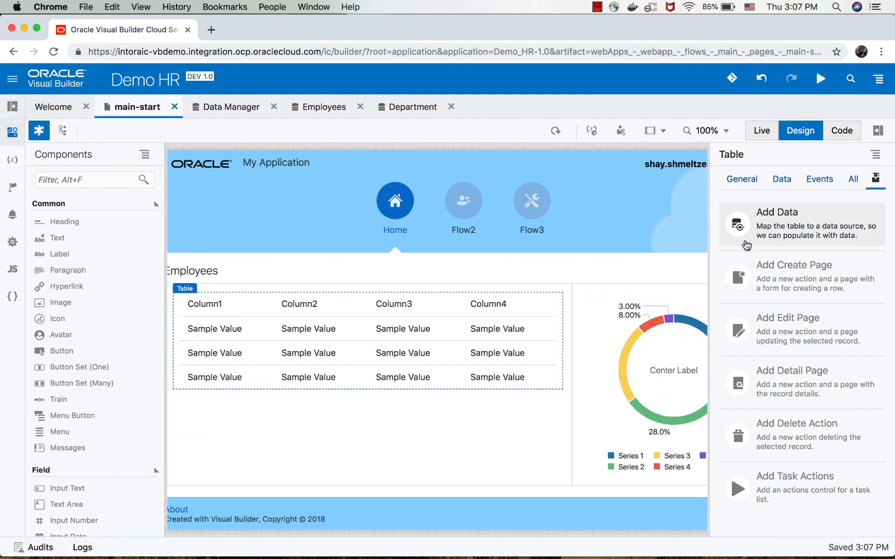
pyautogui.click(807, 226)
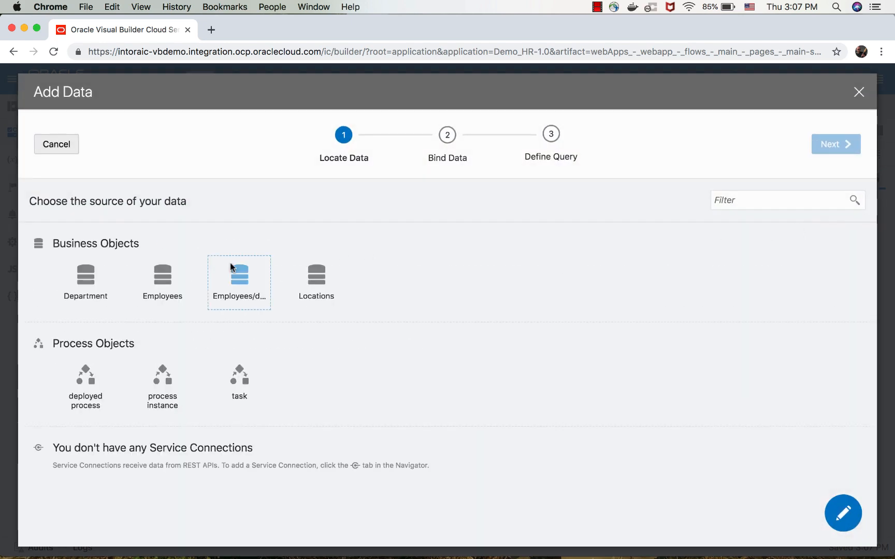
pyautogui.click(170, 275)
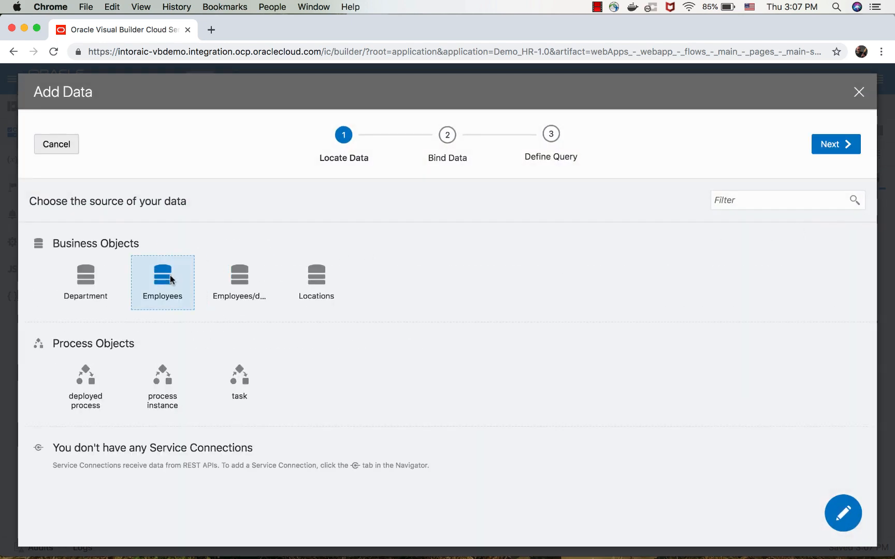
pyautogui.click(845, 144)
# Bind the picture, name and salary fields of the Employees object as the table's columns.
pyautogui.scroll(-1, 162, 387)
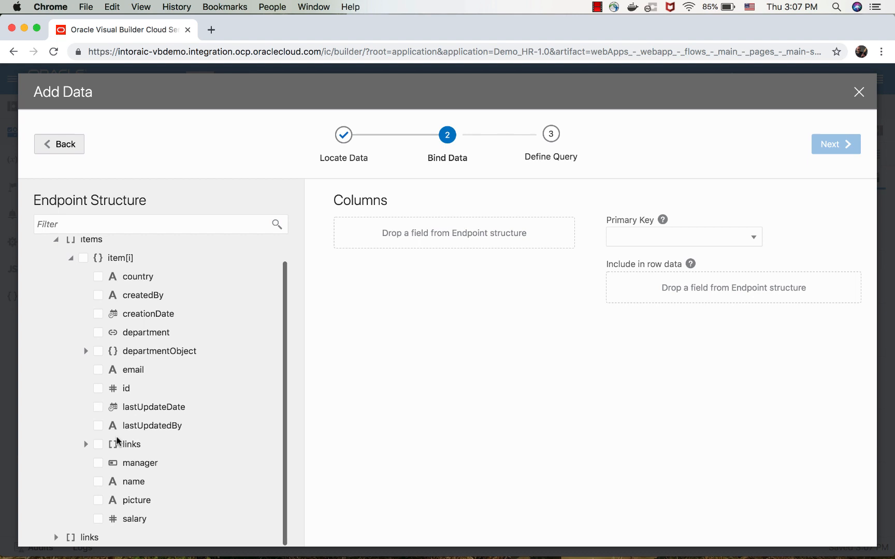
pyautogui.click(98, 500)
pyautogui.click(99, 481)
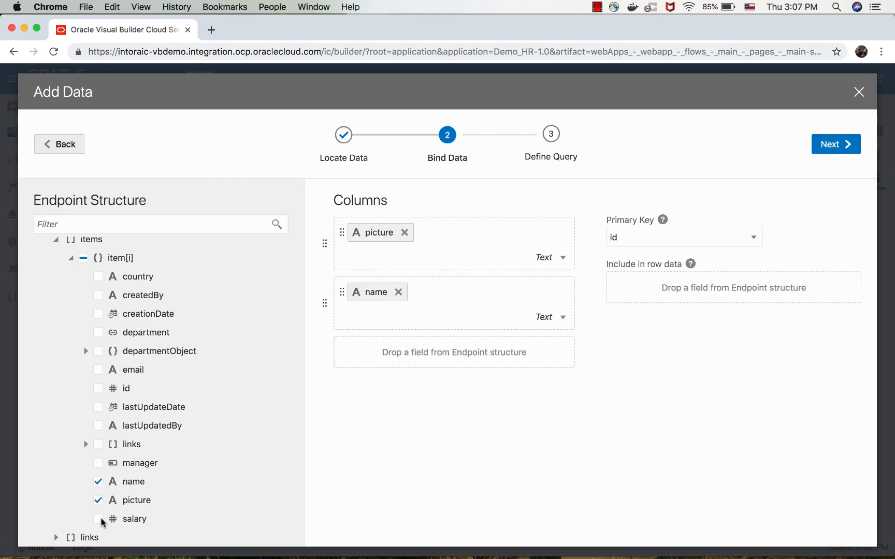
pyautogui.click(98, 519)
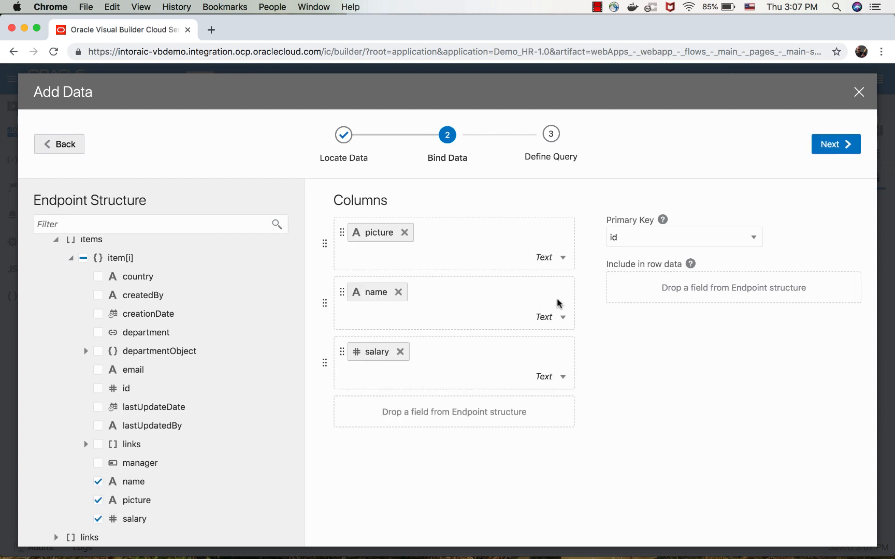
# Display the picture column as an Image and finish the table's data setup without defining a query.
pyautogui.click(562, 257)
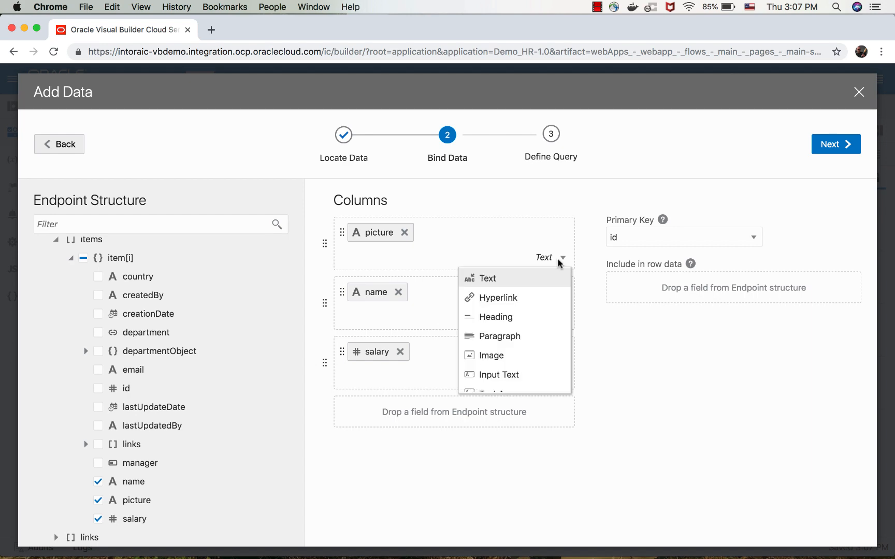
pyautogui.click(540, 355)
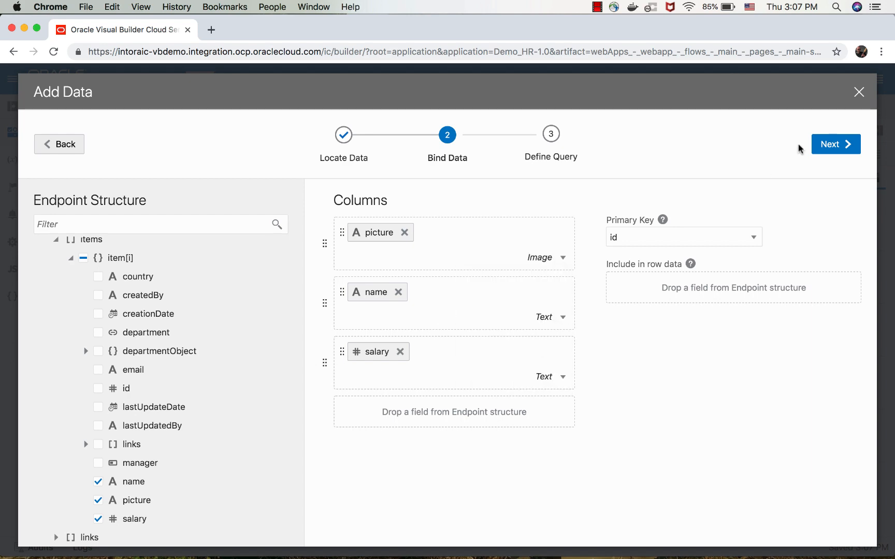
pyautogui.click(835, 144)
pyautogui.click(836, 143)
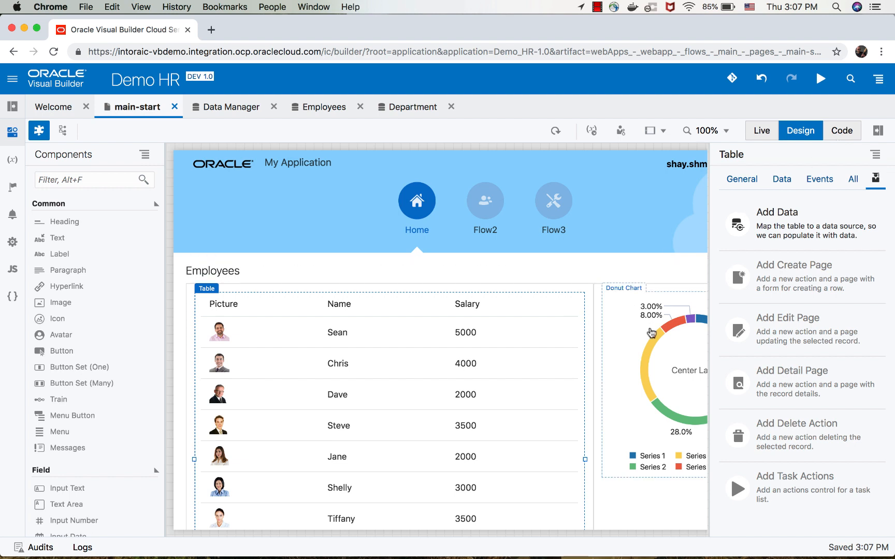
# Start adding data to the donut chart with the Employees business object as its source.
pyautogui.click(652, 333)
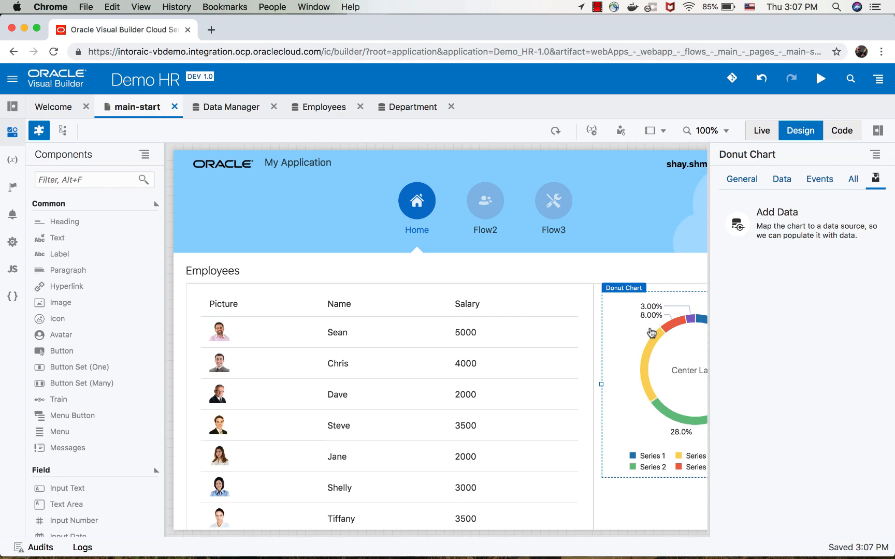
pyautogui.click(835, 218)
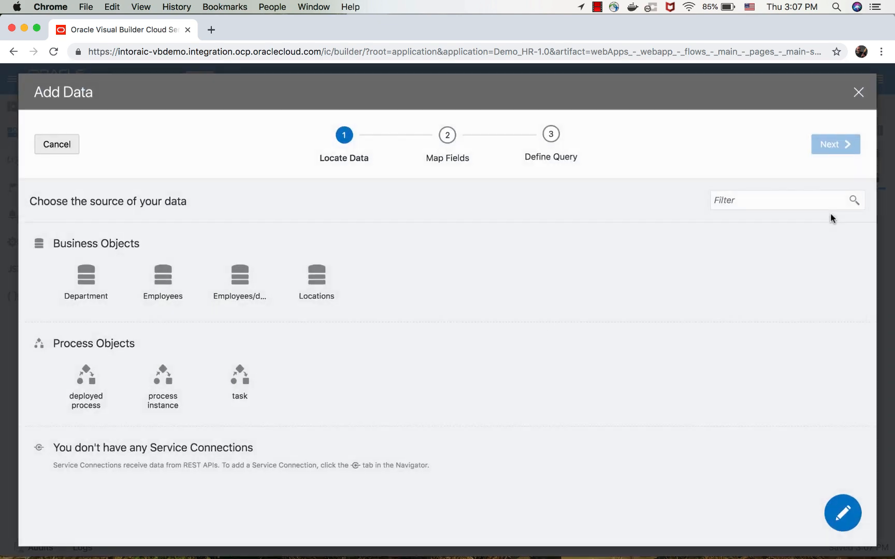
pyautogui.click(159, 284)
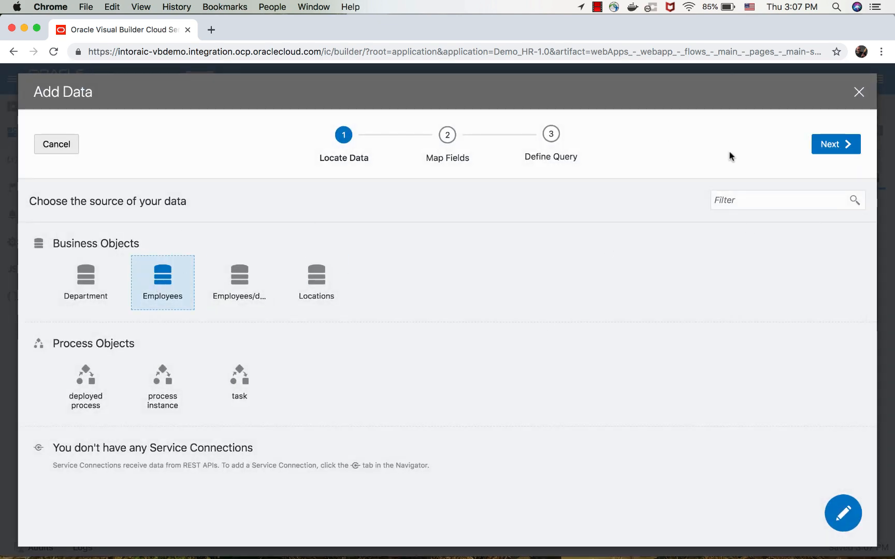
pyautogui.click(827, 149)
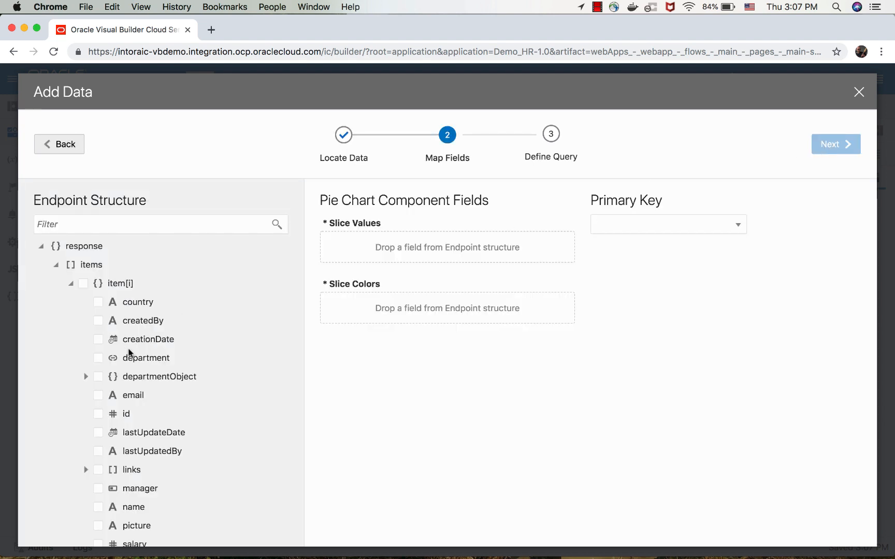
# Map name to Slice Colors and salary to Slice Values, then finish the donut chart's data setup.
pyautogui.moveTo(127, 510); pyautogui.dragTo(412, 310)
pyautogui.scroll(-1, 157, 416)
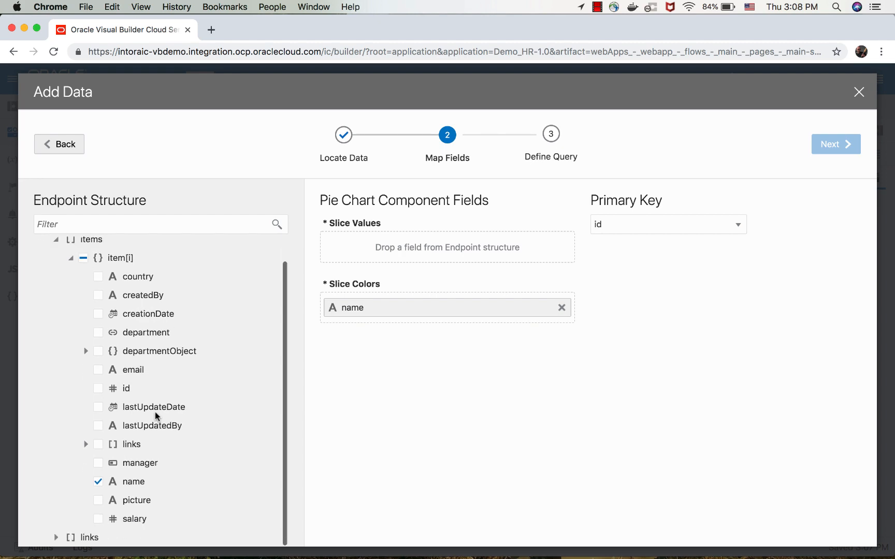
pyautogui.moveTo(121, 519); pyautogui.dragTo(441, 241)
pyautogui.click(839, 145)
pyautogui.click(840, 145)
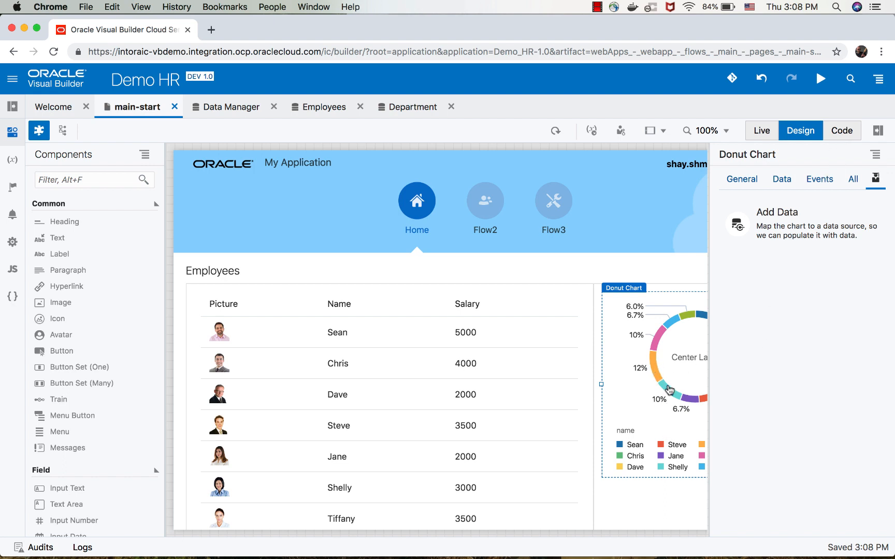
# Turn on 3D for the donut chart and open its Animation On Display options.
pyautogui.click(742, 179)
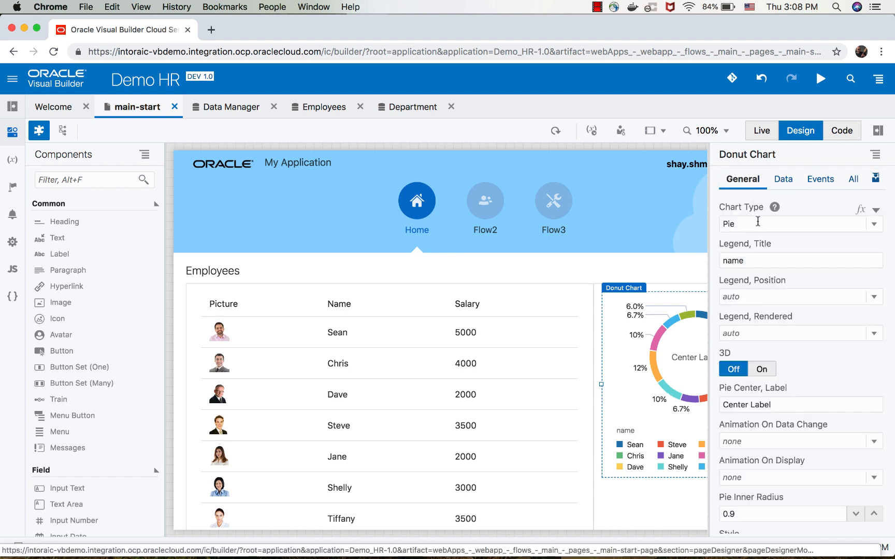
pyautogui.click(763, 369)
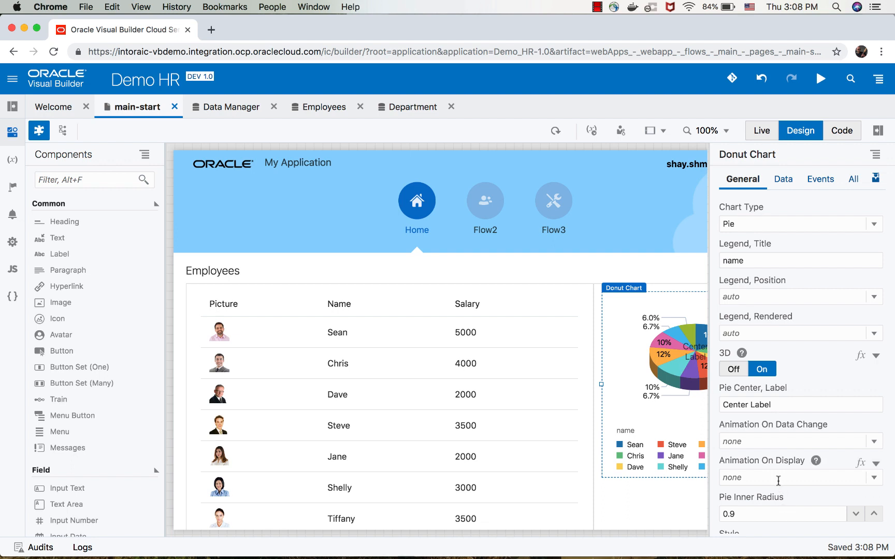
pyautogui.click(779, 478)
pyautogui.click(773, 460)
# Start adding an edit page to the Employees table, accepting the preselected read and update endpoints.
pyautogui.click(554, 326)
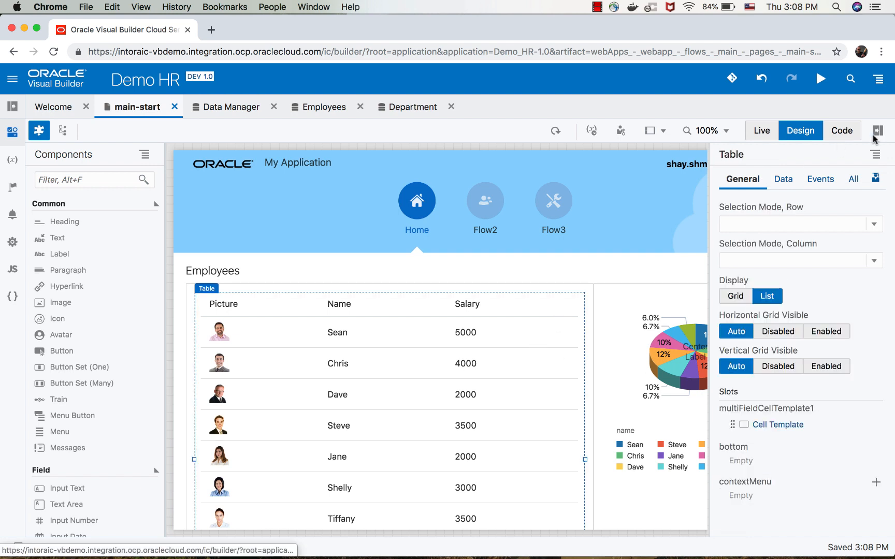
pyautogui.click(875, 182)
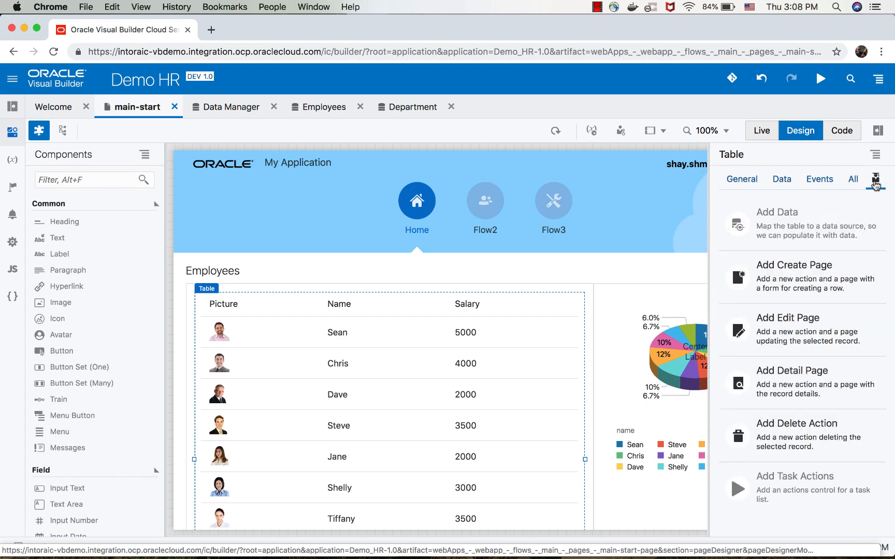
pyautogui.click(800, 338)
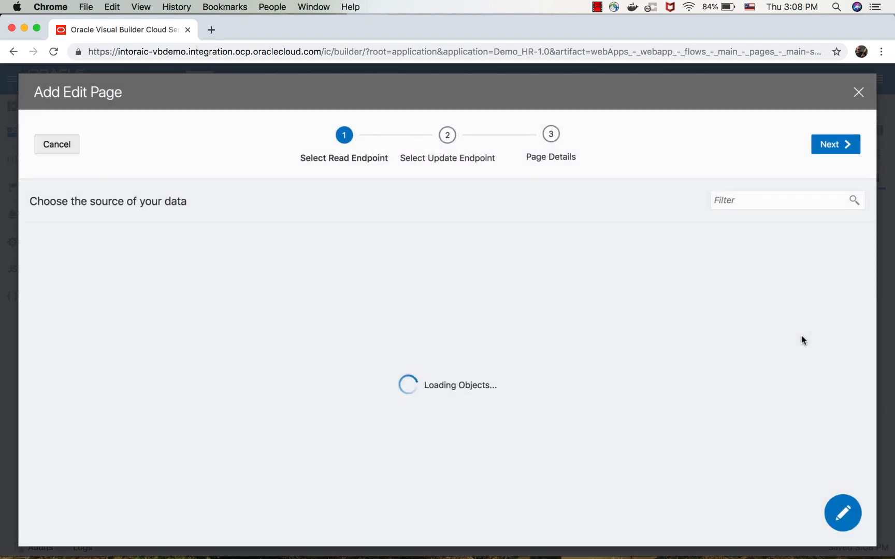
pyautogui.click(844, 144)
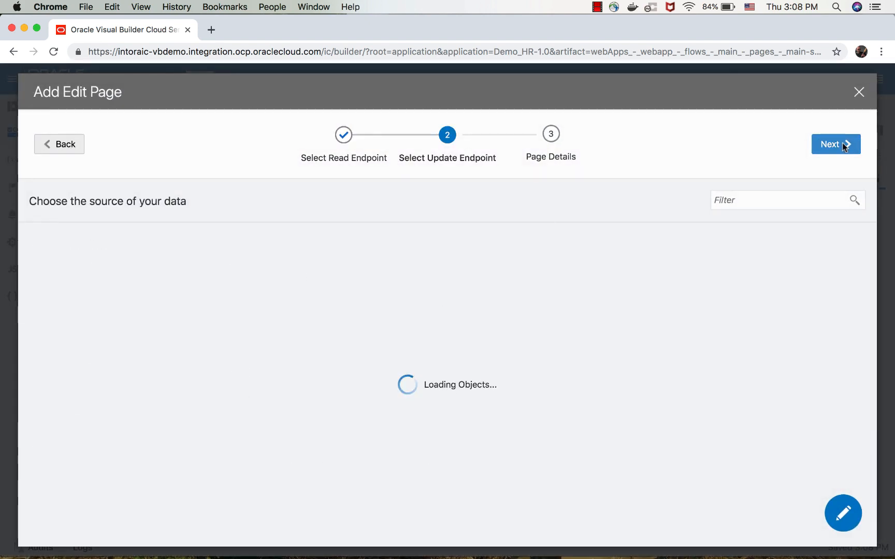
pyautogui.click(844, 145)
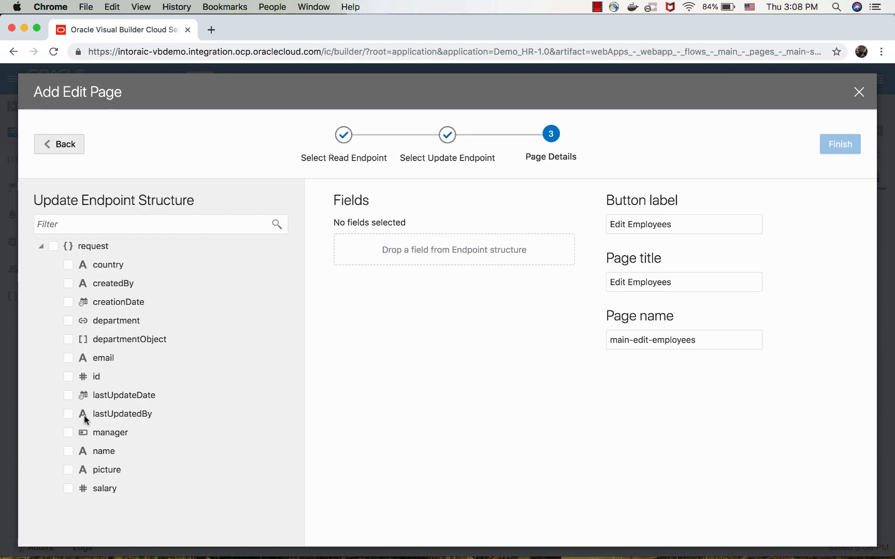
# Include picture, name, salary, manager, country and department in the Edit Employees page and create it with the default label, title and name.
pyautogui.click(68, 471)
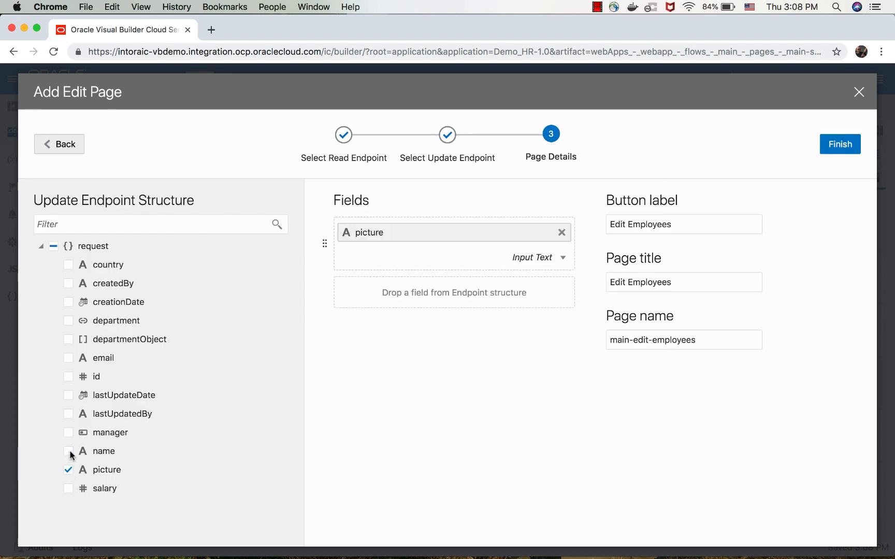
pyautogui.click(69, 452)
pyautogui.click(68, 488)
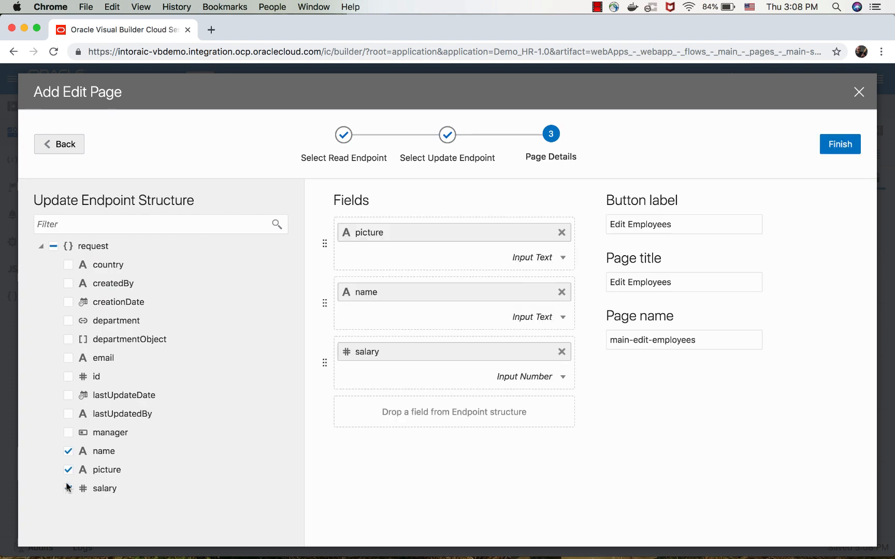
pyautogui.click(69, 433)
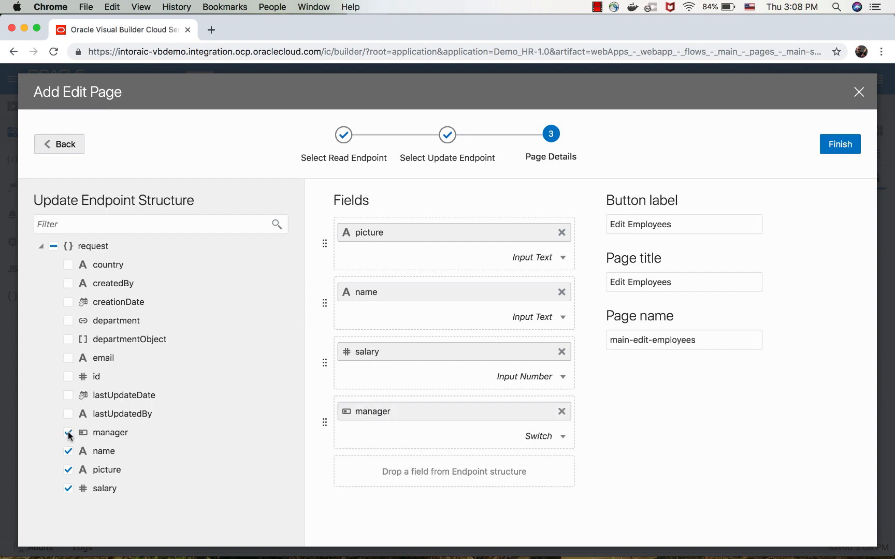
pyautogui.click(68, 266)
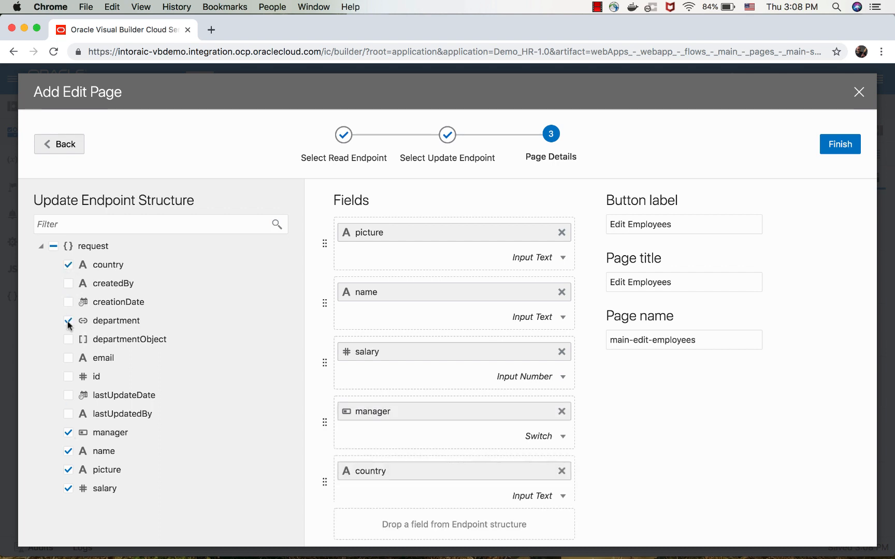
pyautogui.click(849, 149)
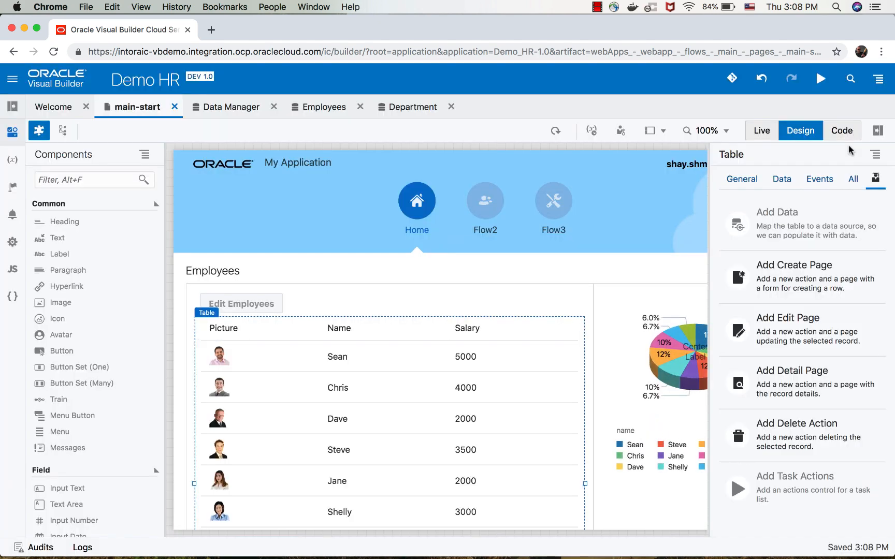
# Switch the page to Live mode and open the third employee in the table for editing.
pyautogui.click(761, 131)
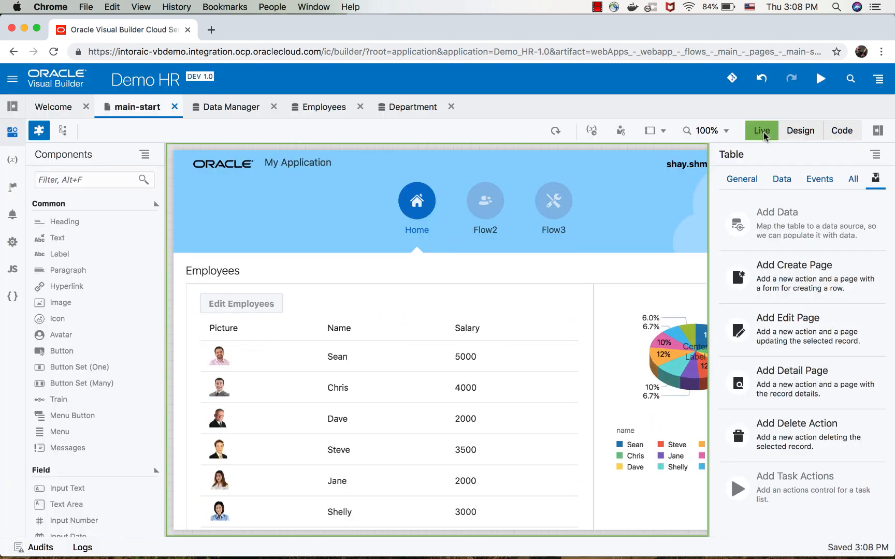
pyautogui.click(354, 426)
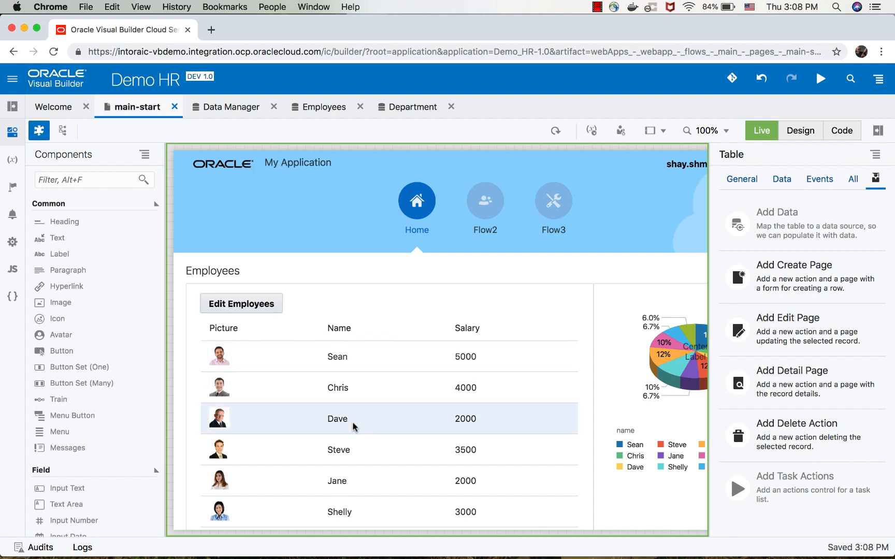
pyautogui.click(250, 306)
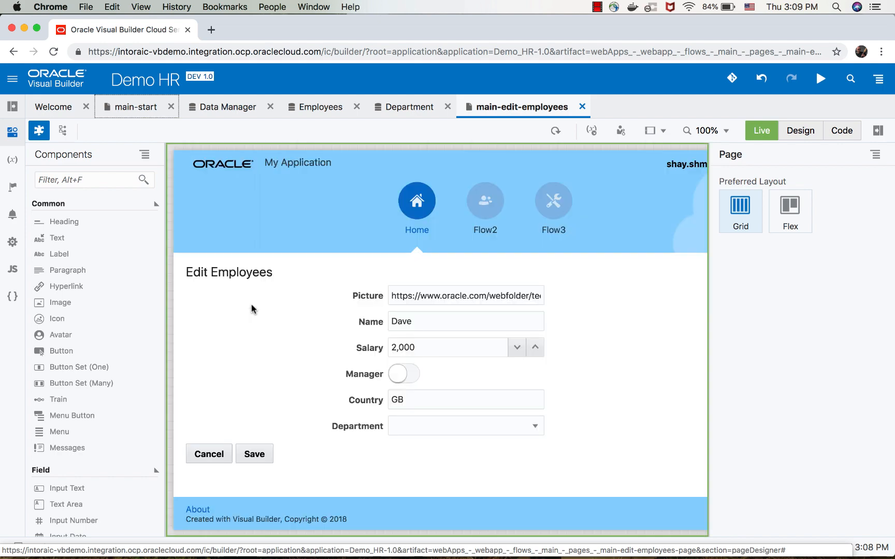
# Try out the edit form by switching Manager on and choosing Sales as the department.
pyautogui.click(414, 372)
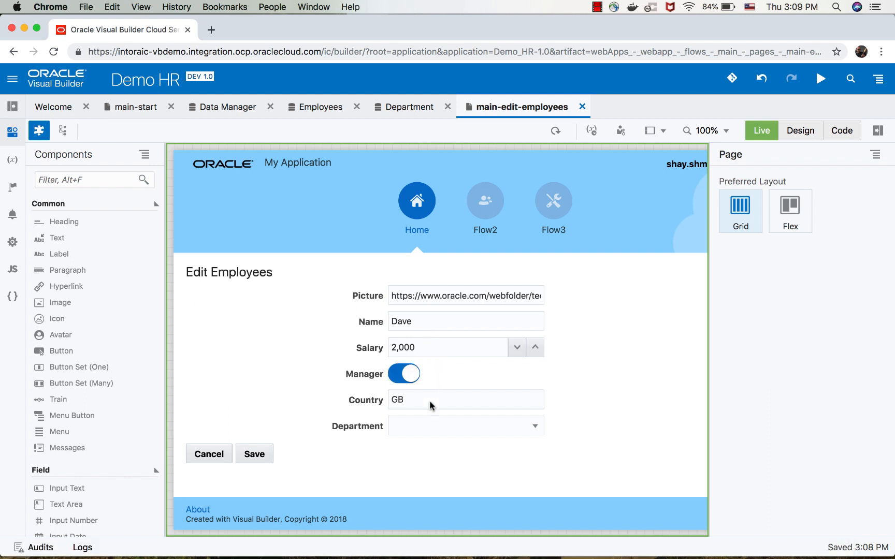
pyautogui.click(425, 428)
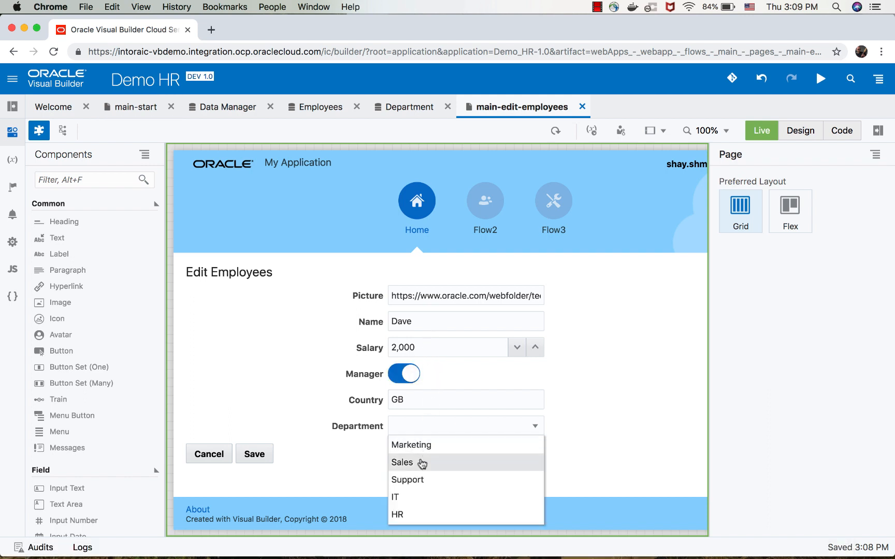
pyautogui.click(421, 463)
# Return to Design mode and narrow the edit page's Form Layout from its left edge to free space beside the fields.
pyautogui.click(786, 128)
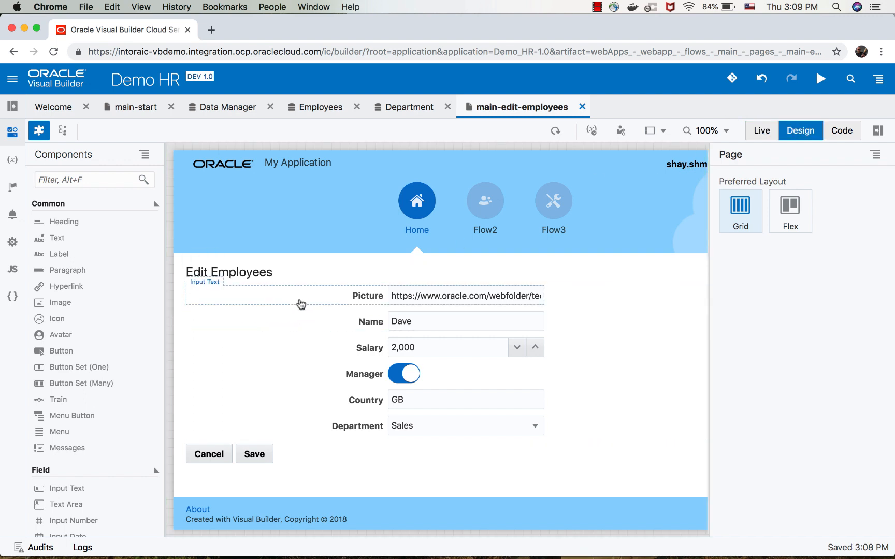
pyautogui.click(303, 295)
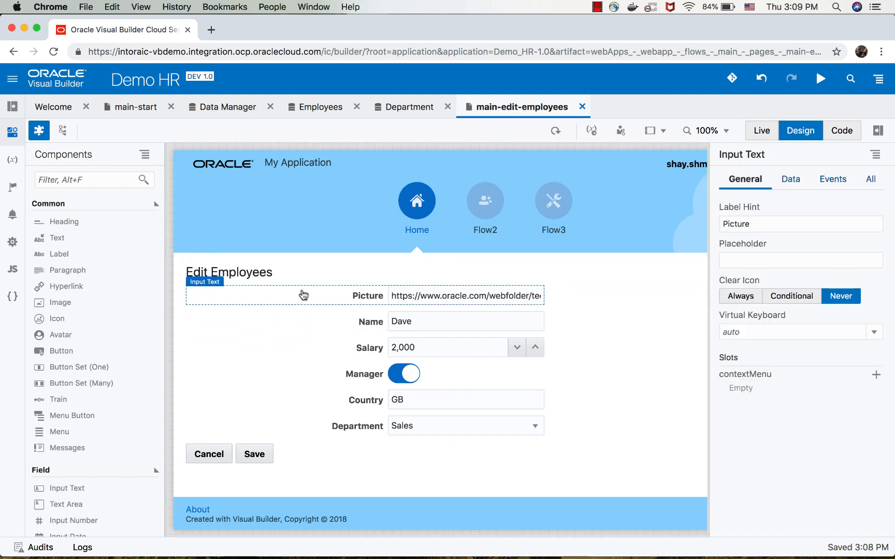
pyautogui.click(304, 290)
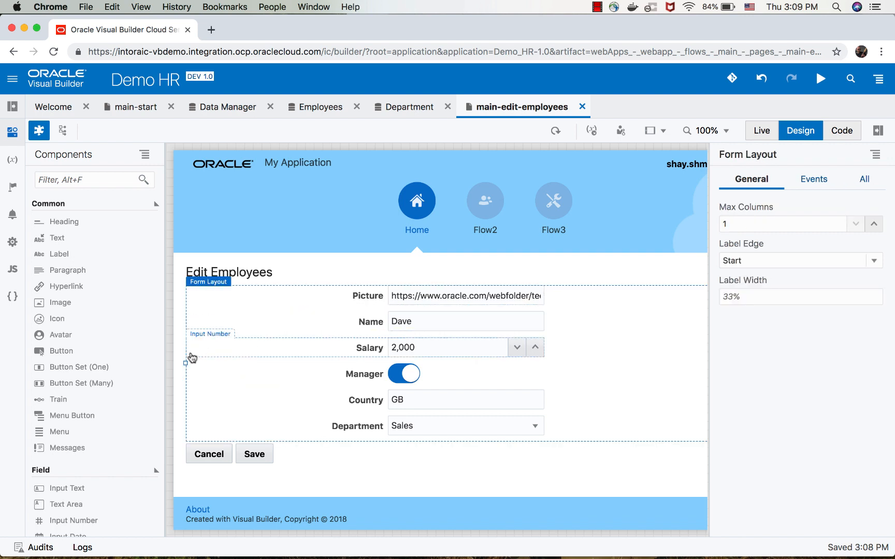
pyautogui.moveTo(185, 362); pyautogui.dragTo(285, 363)
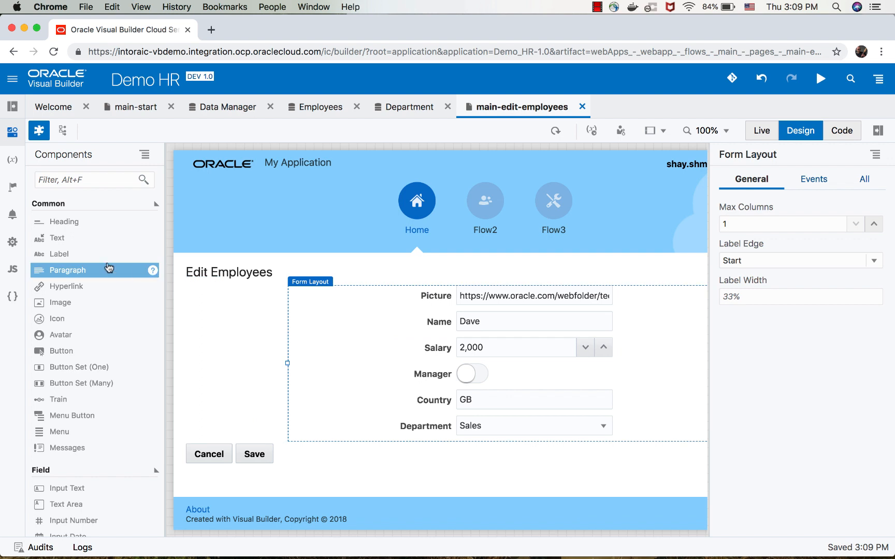
# Add an Avatar component in the free space beside the form and set its size to LG.
pyautogui.moveTo(84, 337); pyautogui.dragTo(200, 314)
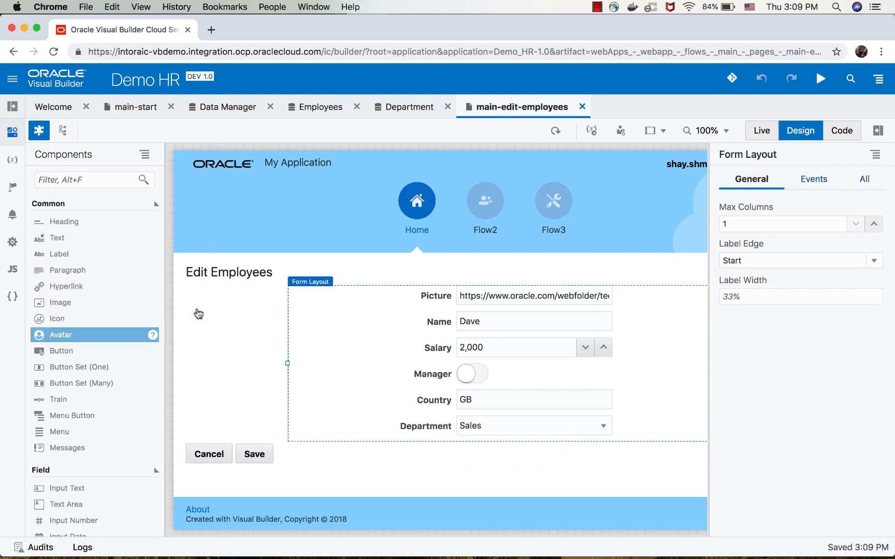
pyautogui.click(851, 225)
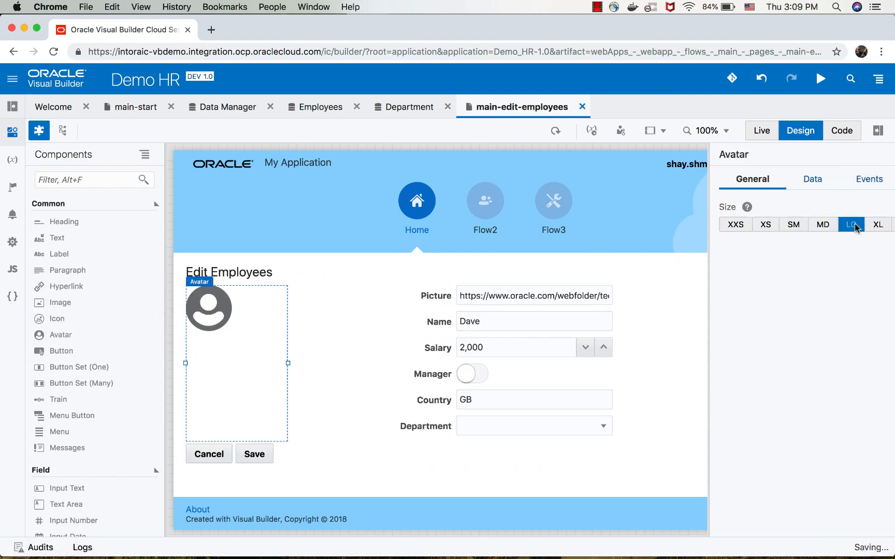
# Bind the avatar's Src property to the picture field of the page's employees variable.
pyautogui.click(824, 187)
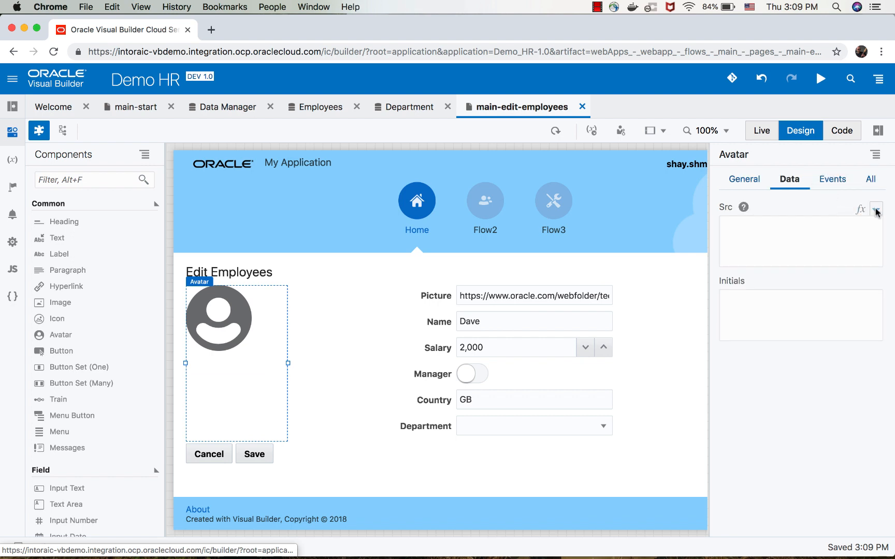
pyautogui.click(875, 210)
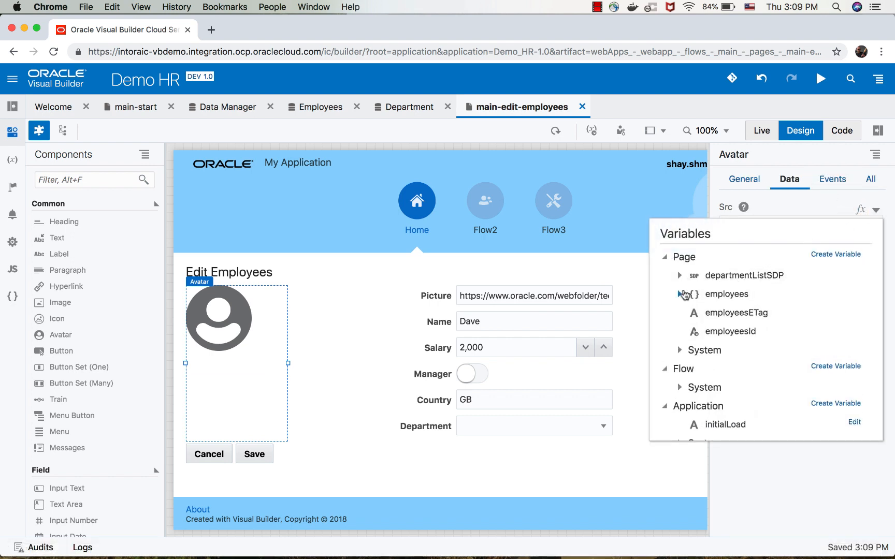
pyautogui.click(680, 294)
pyautogui.click(730, 388)
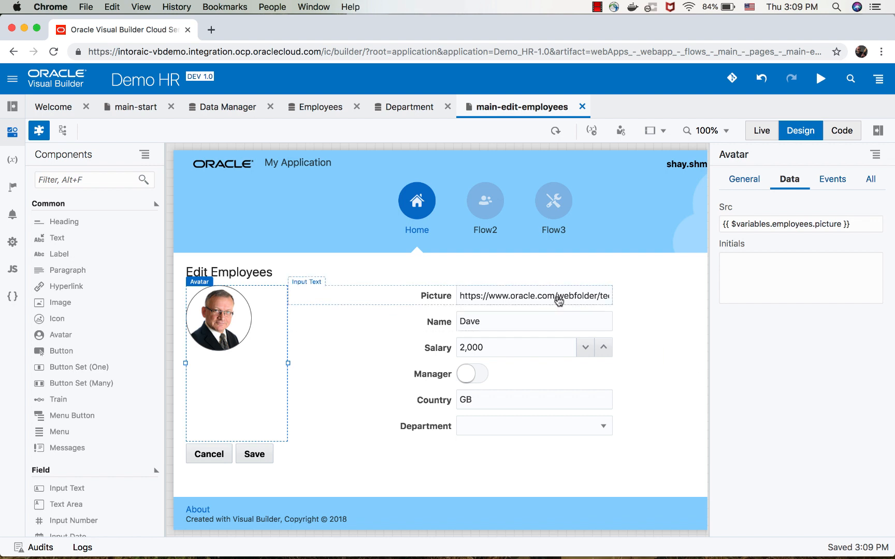
# Delete the Picture field from the edit form and set the Form Layout's maximum columns to 2.
pyautogui.click(559, 301)
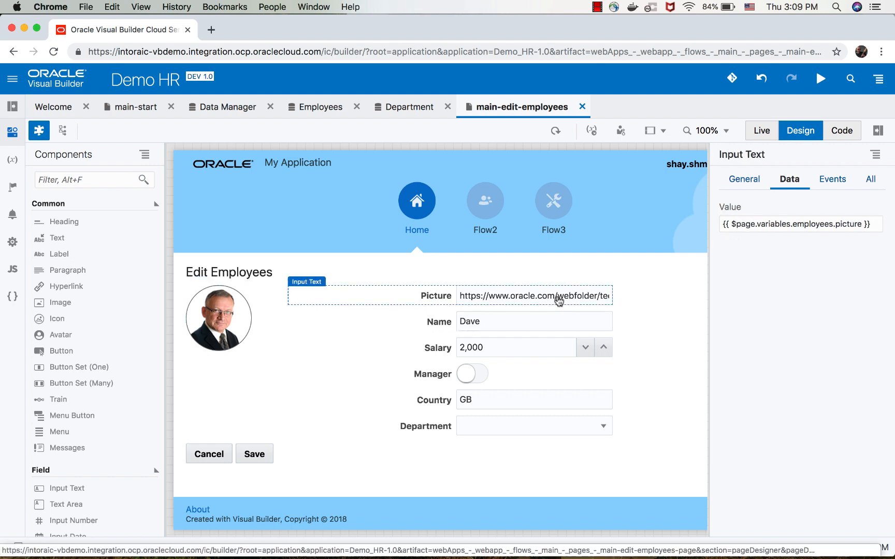
pyautogui.press('Delete')
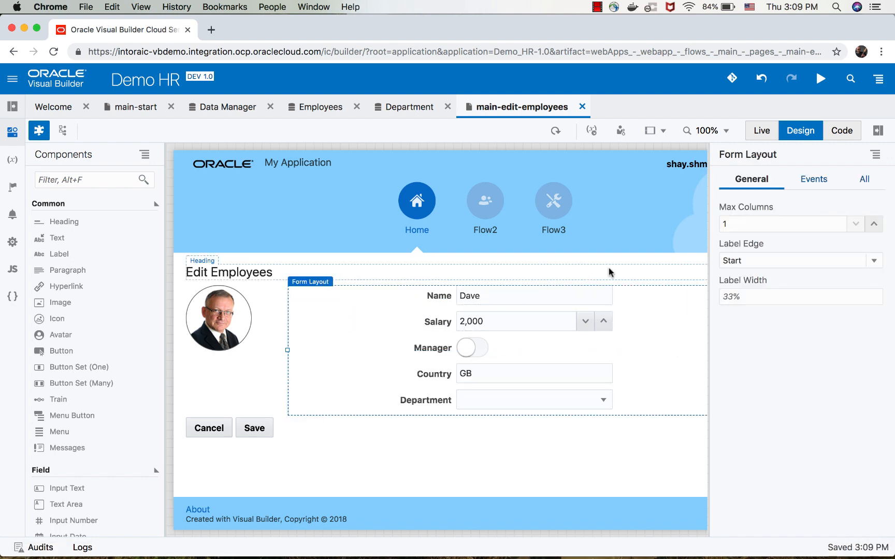
pyautogui.click(792, 226)
pyautogui.doubleClick(791, 226)
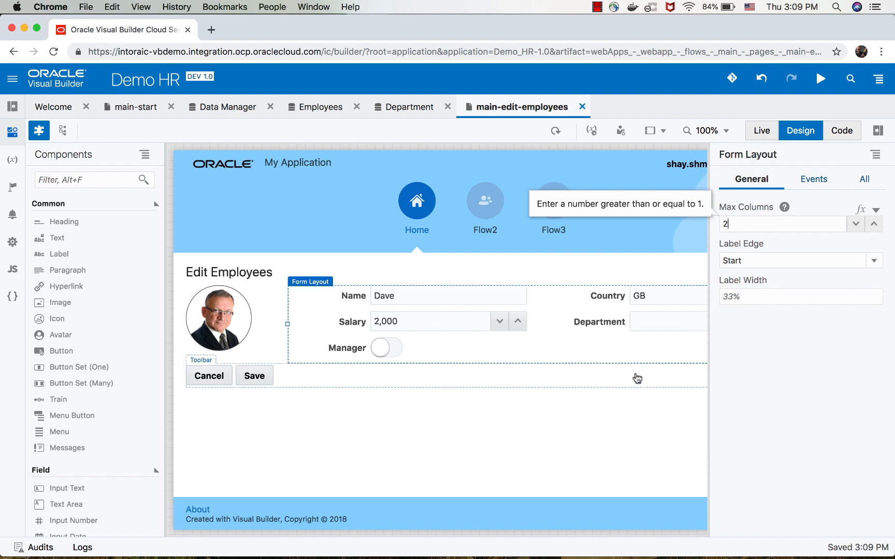
pyautogui.hscroll(2, 600, 365)
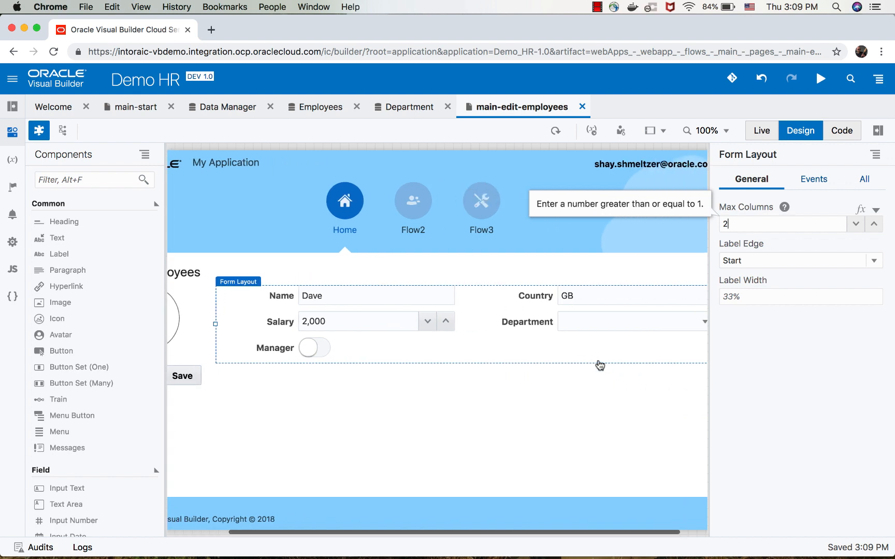
pyautogui.hscroll(-2, 600, 365)
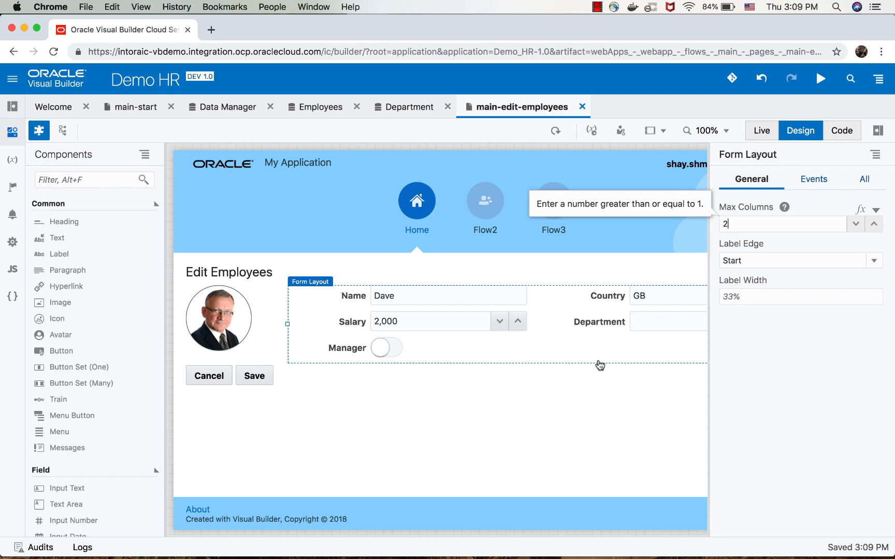
pyautogui.click(13, 107)
pyautogui.click(12, 187)
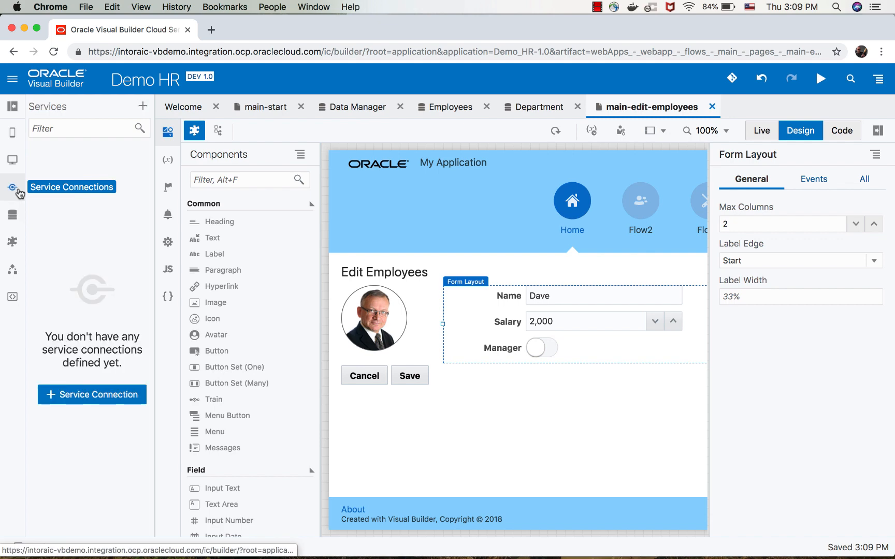
pyautogui.click(103, 395)
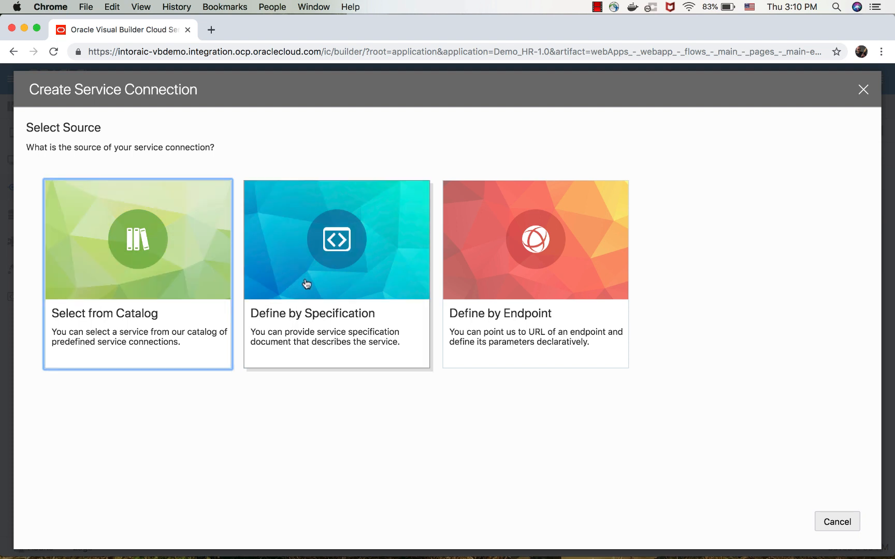
pyautogui.click(487, 272)
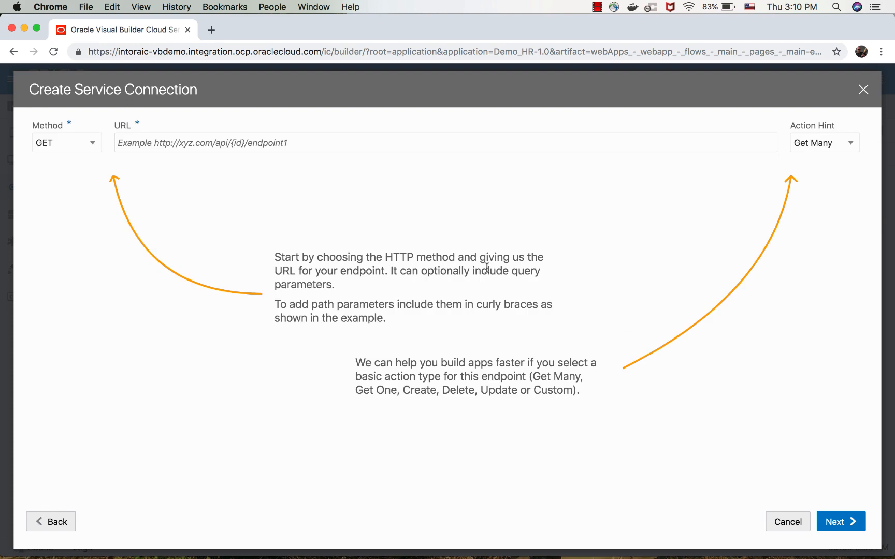
pyautogui.click(425, 145)
pyautogui.write('https://restcountries.eu/rest/v2/all')
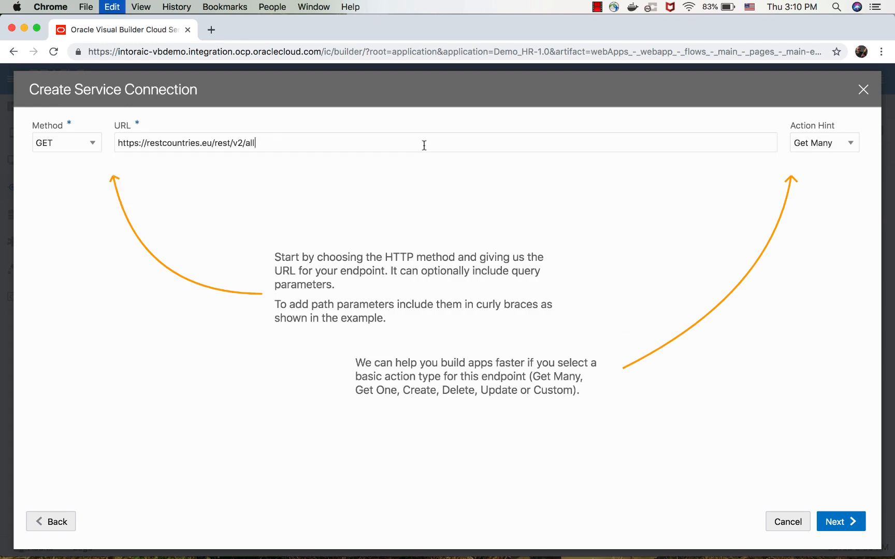
pyautogui.click(835, 521)
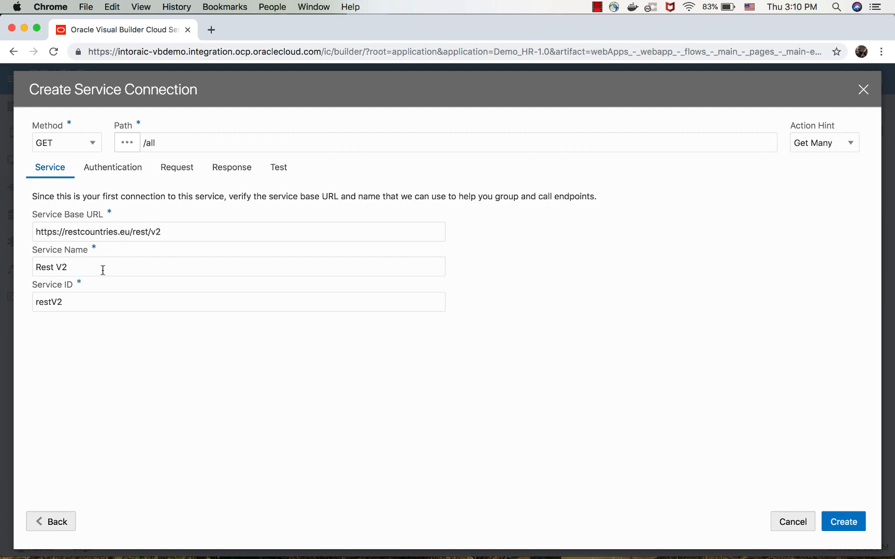
pyautogui.moveTo(103, 270); pyautogui.dragTo(47, 258)
pyautogui.write('Countries')
# Try out the authentication / proxy option and its mechanism list, turn it off again, and view the request settings.
pyautogui.click(121, 169)
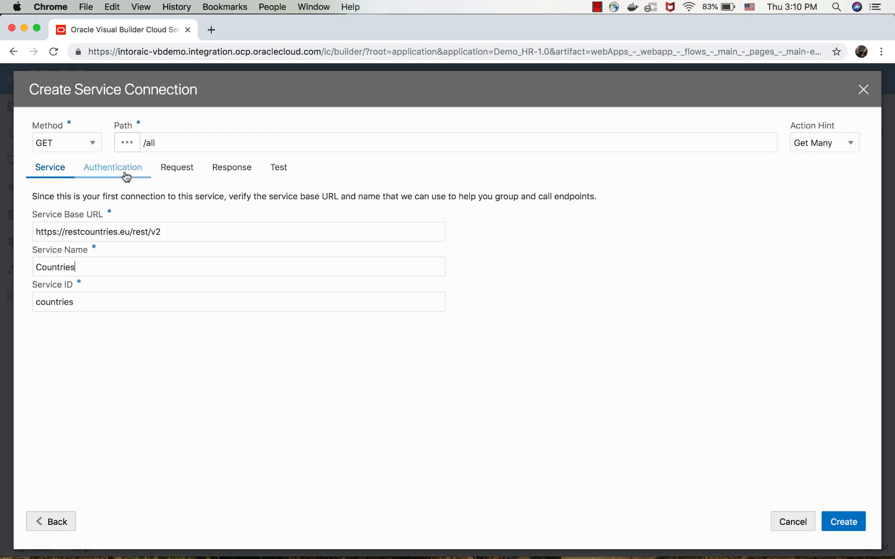
pyautogui.click(72, 203)
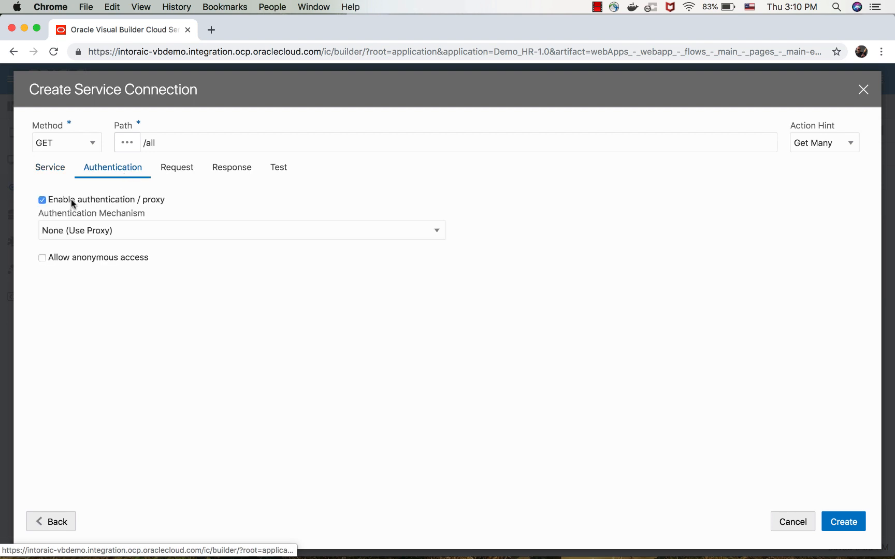
pyautogui.click(86, 229)
pyautogui.click(86, 229)
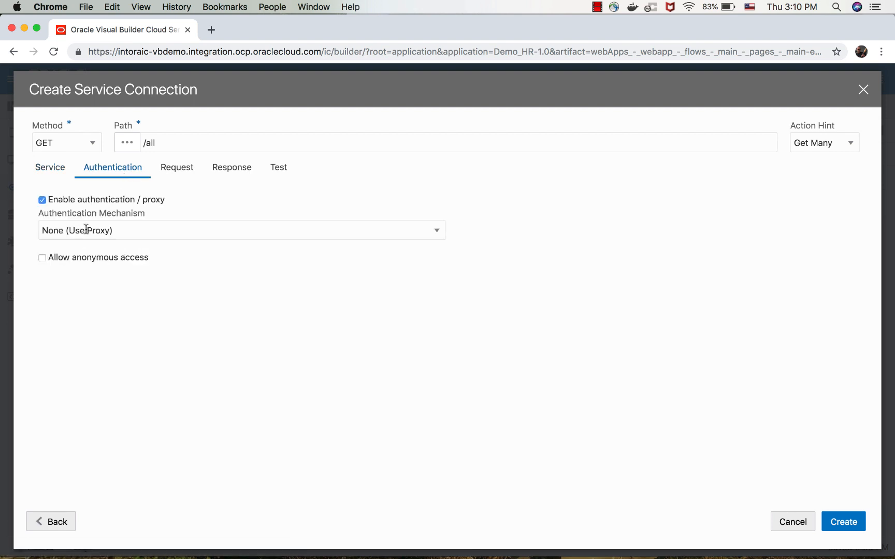
pyautogui.click(87, 201)
pyautogui.click(182, 176)
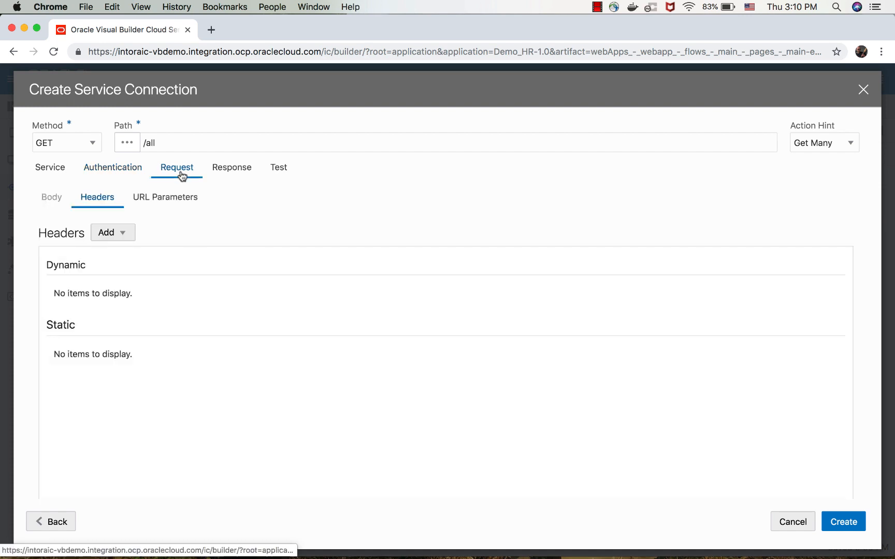
# Send a test request, copy its result to the response body, and create the service connection.
pyautogui.click(279, 172)
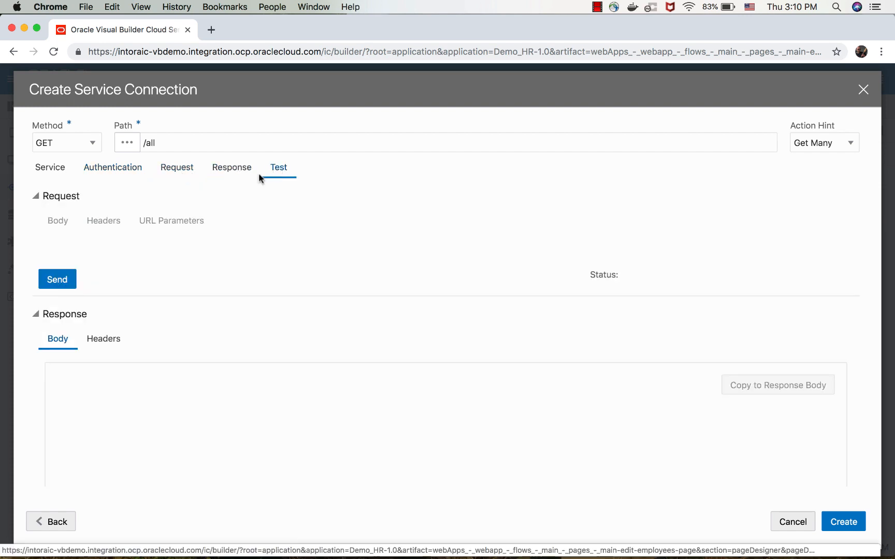
pyautogui.click(62, 281)
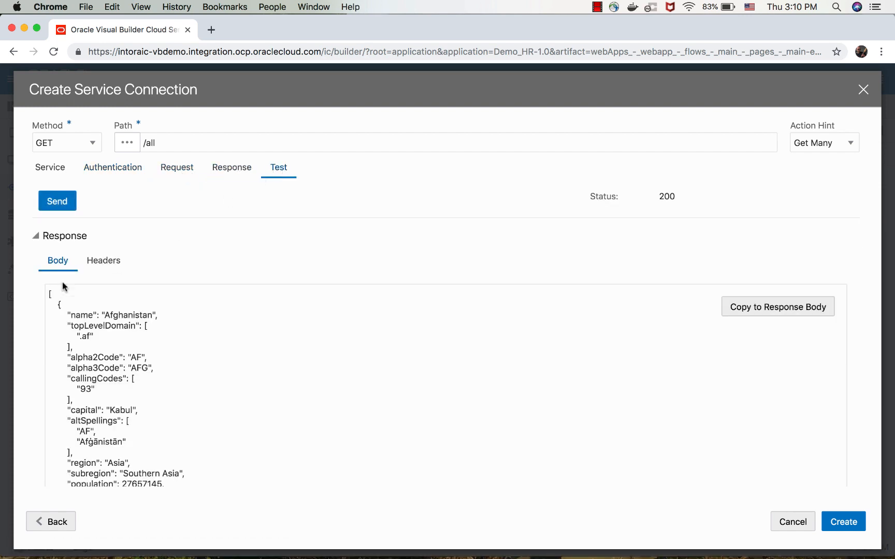
pyautogui.click(813, 307)
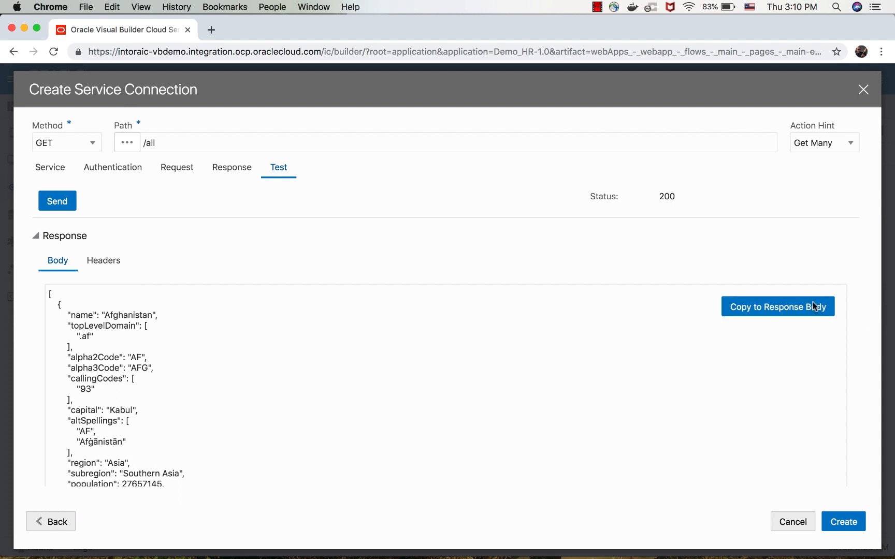
pyautogui.click(841, 522)
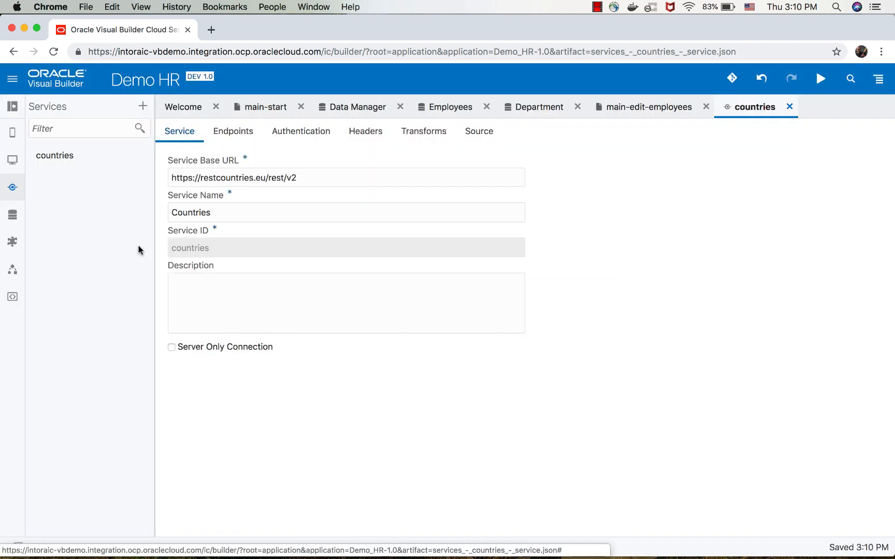
# Return to the main-edit-employees page and add a Select (One) component to the form directly above the Country field.
pyautogui.click(14, 161)
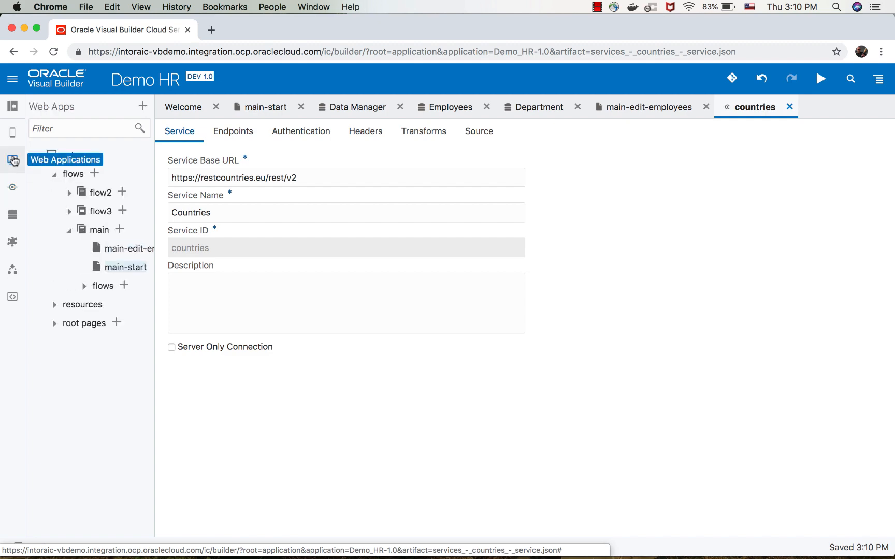
pyautogui.click(280, 112)
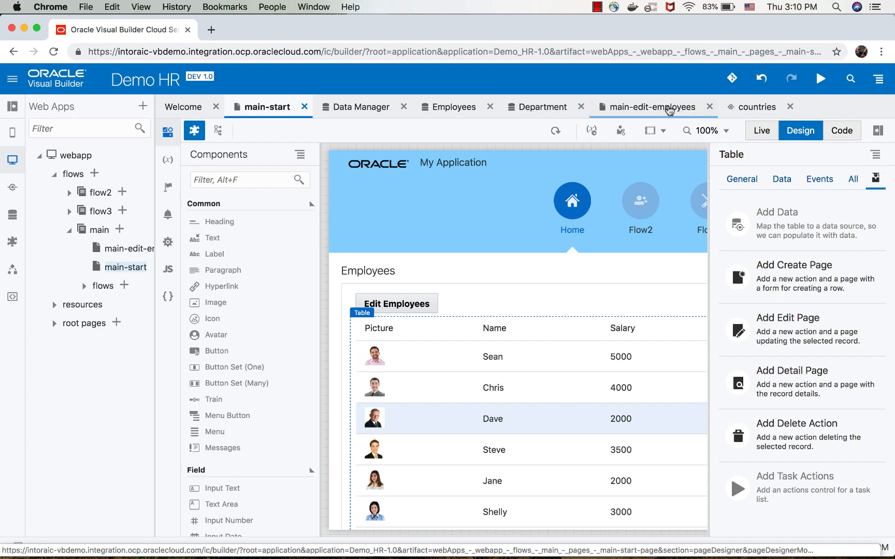
pyautogui.click(667, 107)
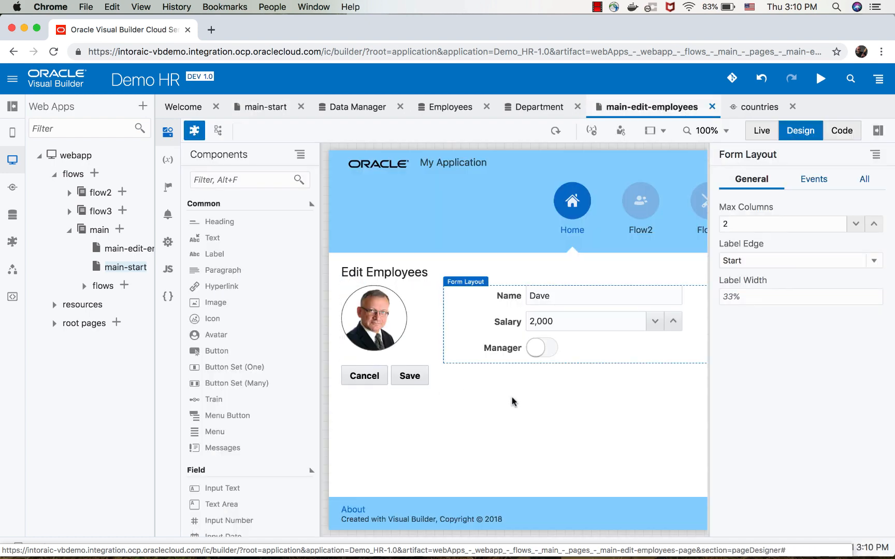
pyautogui.scroll(-10, 282, 406)
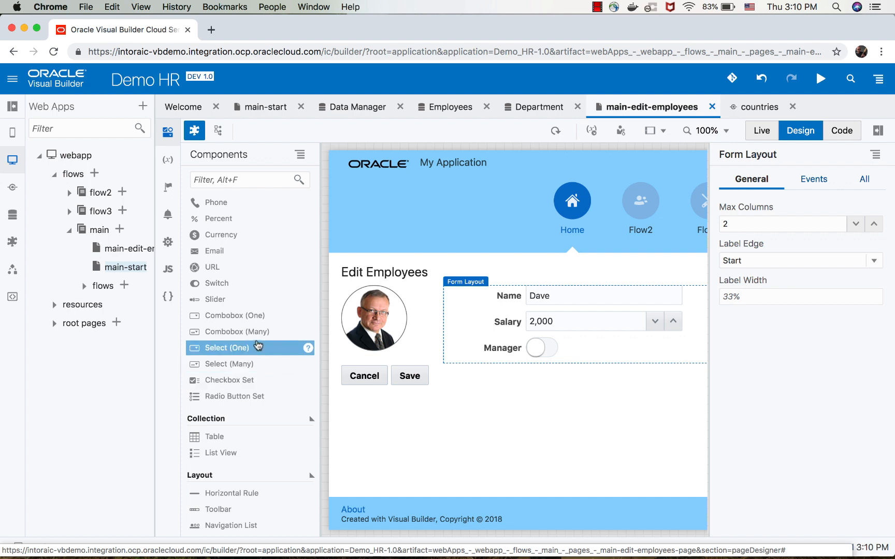
pyautogui.moveTo(253, 348); pyautogui.dragTo(478, 365)
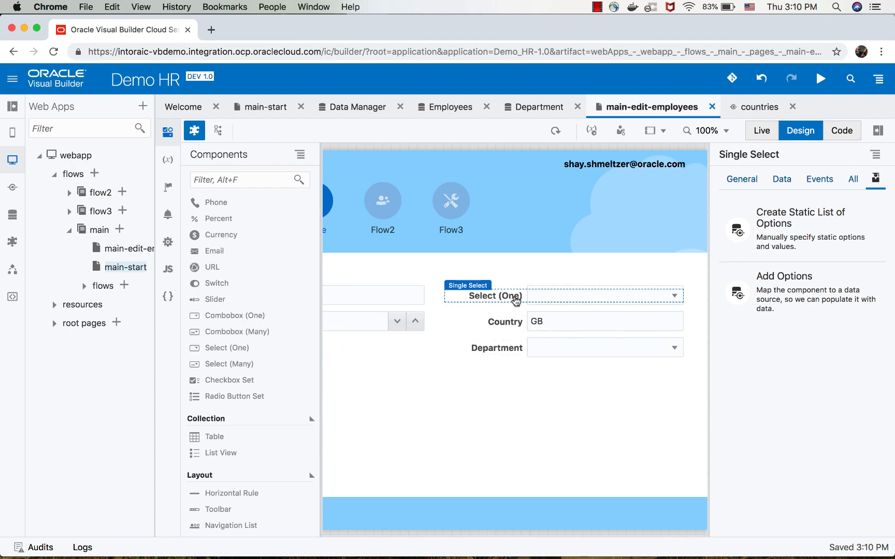
# Set the label hint of the new Select (One) component to Country.
pyautogui.click(761, 189)
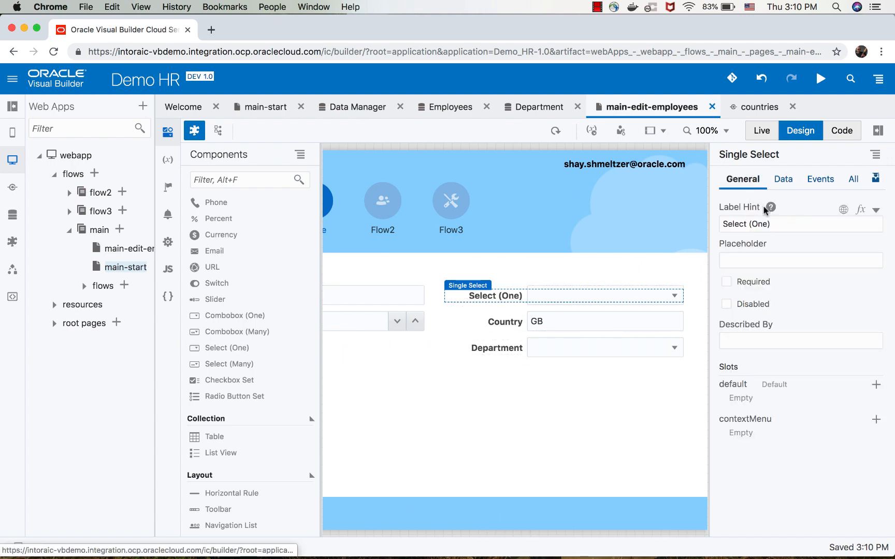
pyautogui.moveTo(773, 224); pyautogui.dragTo(716, 221)
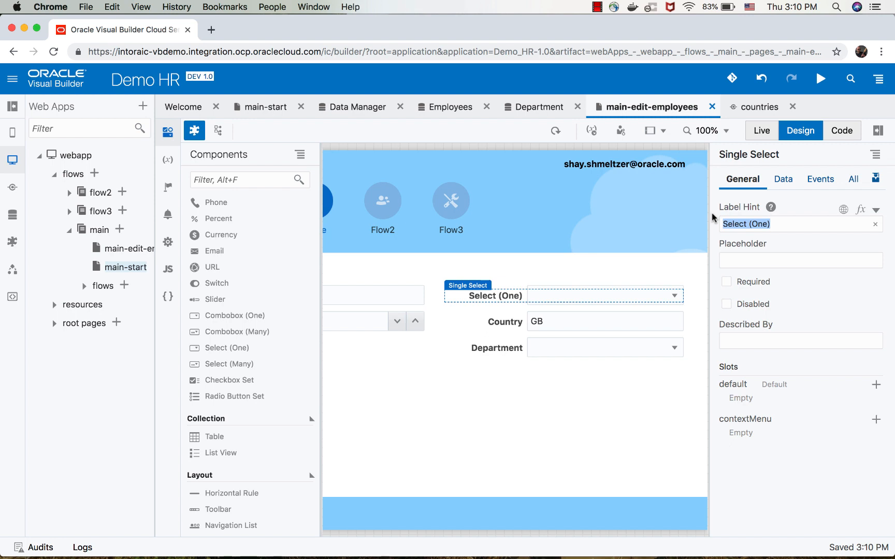
pyautogui.write('o')
pyautogui.write('ou')
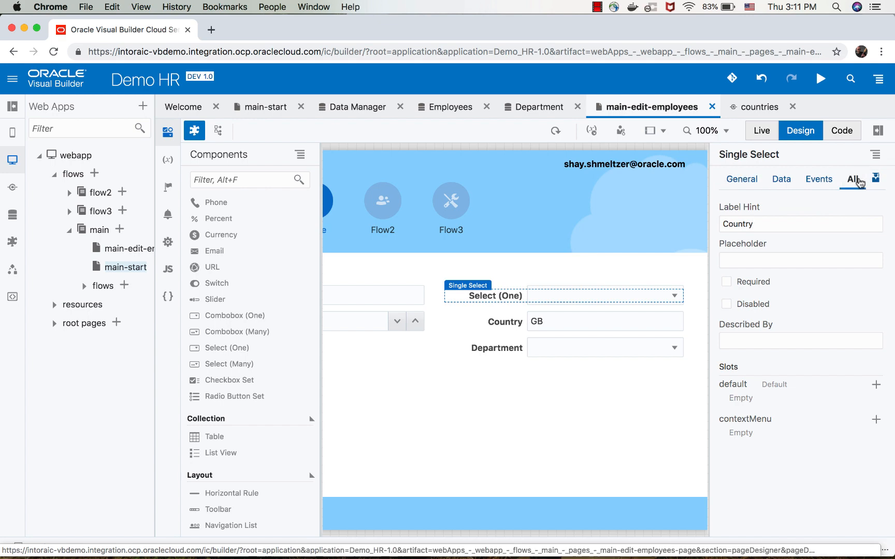
# Start adding options to the new Country select, using the Countries service's GET /all endpoint as the data source.
pyautogui.click(855, 180)
pyautogui.click(875, 178)
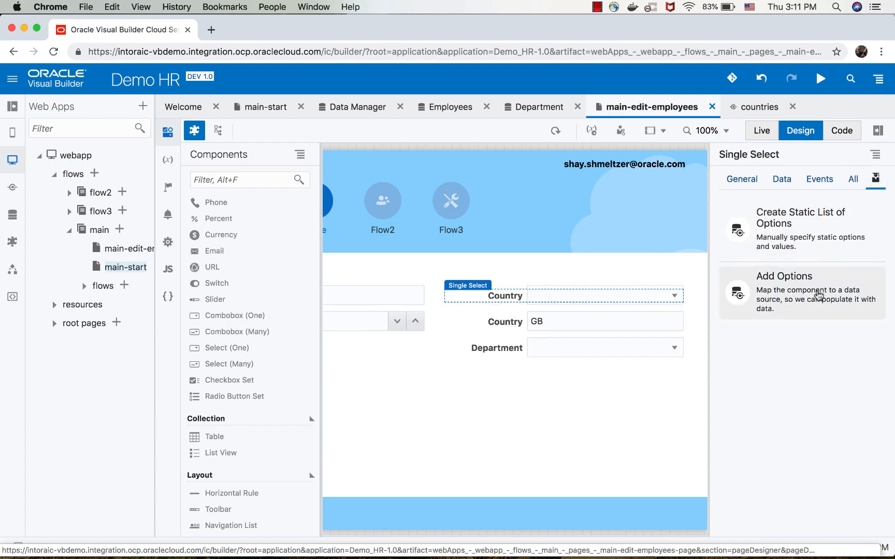
pyautogui.click(828, 282)
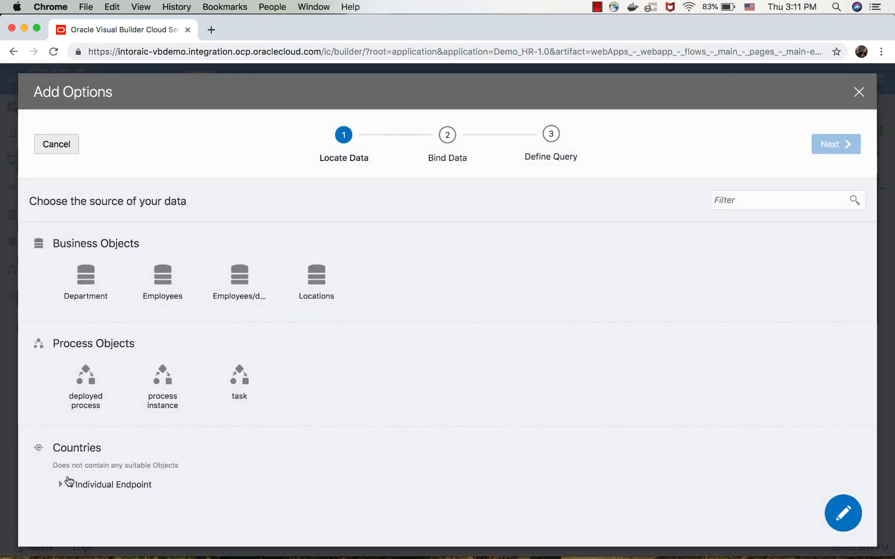
pyautogui.click(60, 484)
pyautogui.click(114, 509)
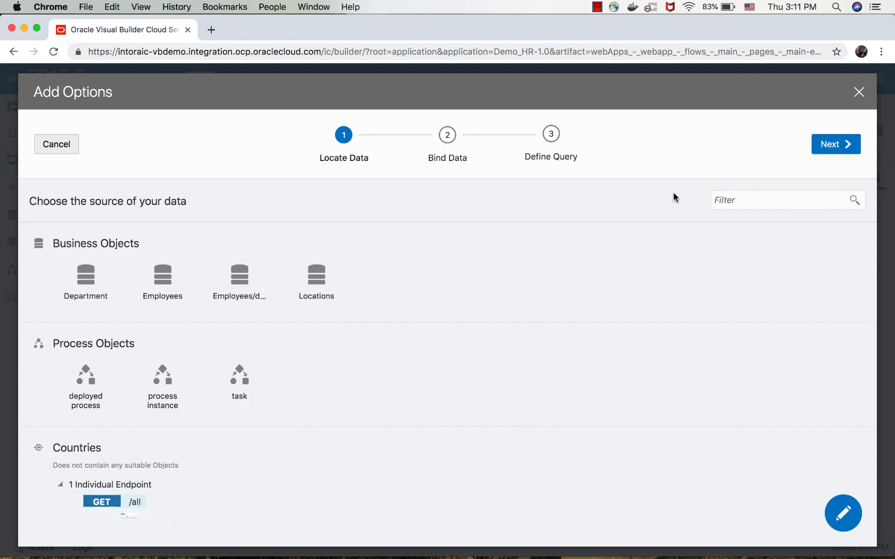
pyautogui.click(831, 144)
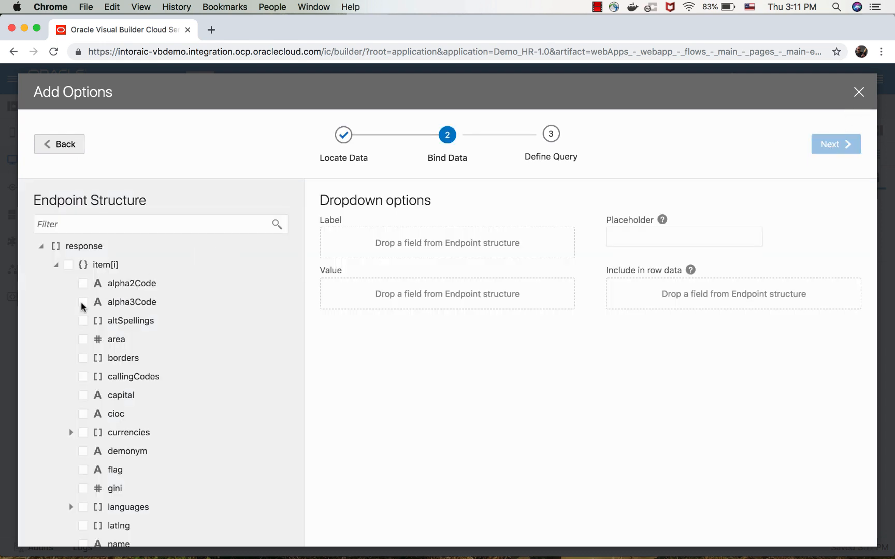
# Bind the Country dropdown's value to alpha2Code and its label to name, and complete the options setup without defining a query.
pyautogui.click(83, 284)
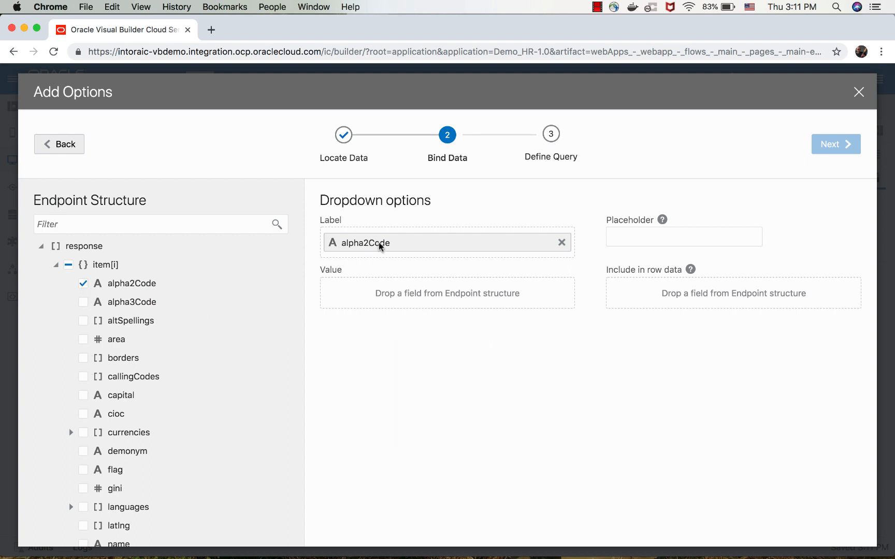
pyautogui.moveTo(380, 246); pyautogui.dragTo(378, 290)
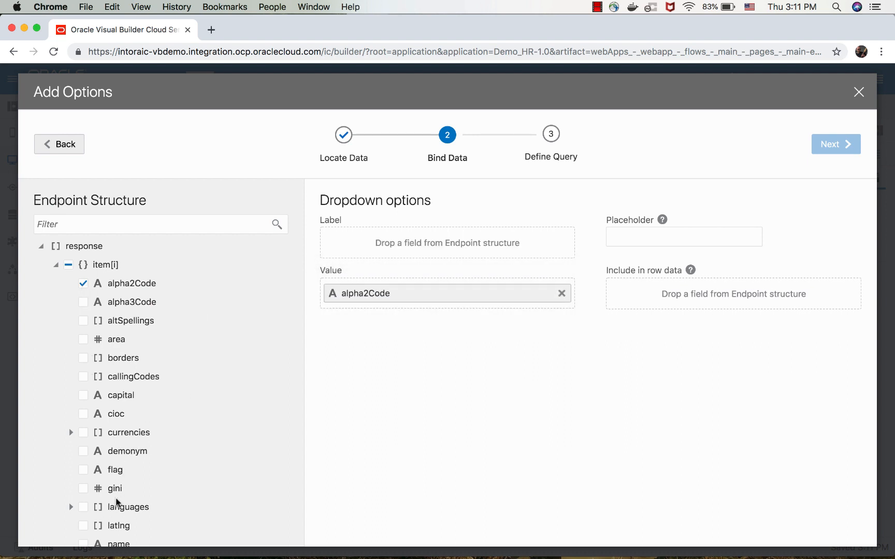
pyautogui.scroll(-4, 120, 474)
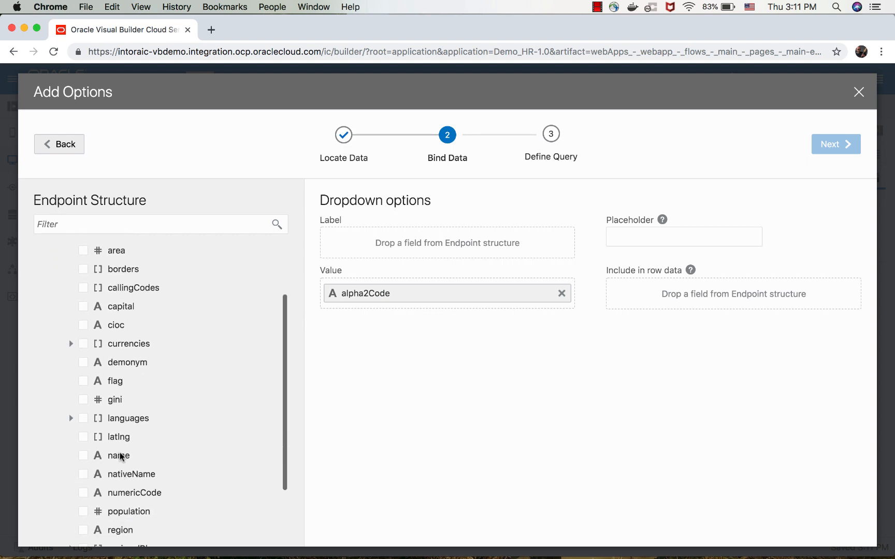
pyautogui.click(120, 456)
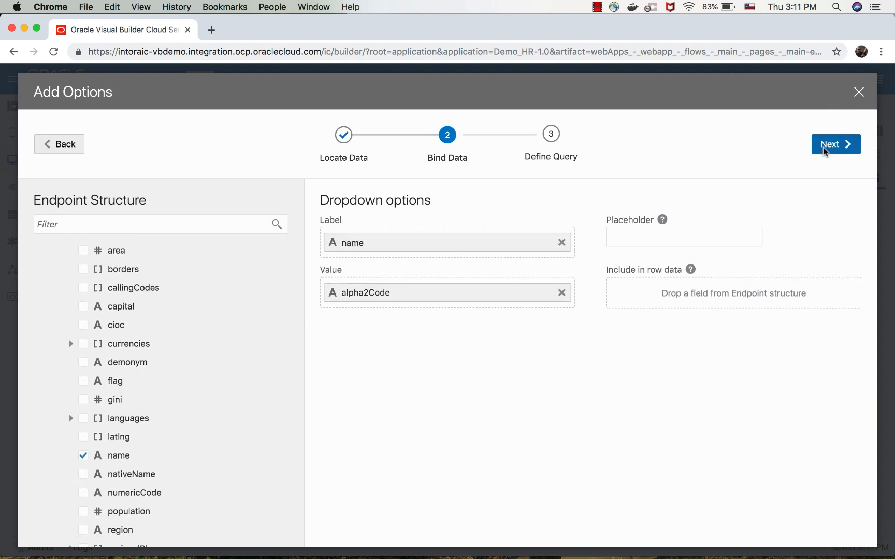
pyautogui.click(839, 144)
pyautogui.click(847, 140)
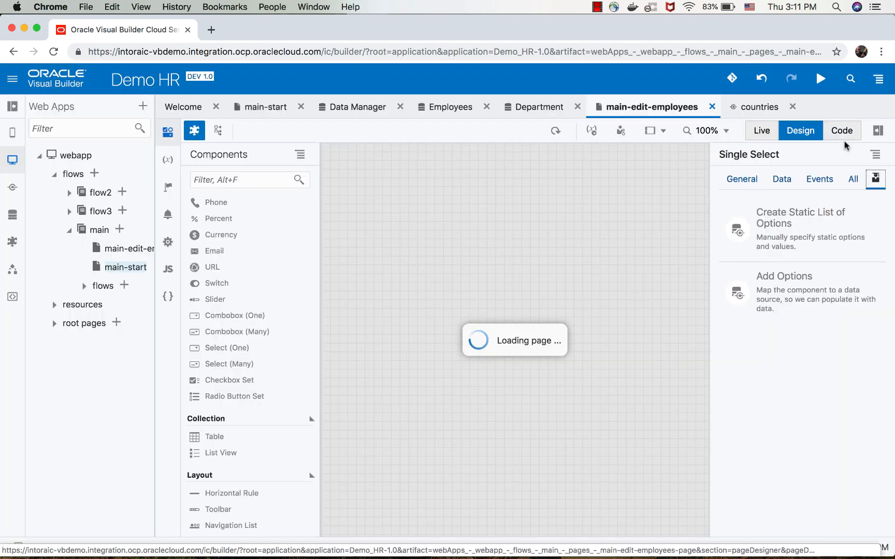
# Preview the page in Live mode and look through the option list of the new Country dropdown.
pyautogui.hscroll(4, 598, 293)
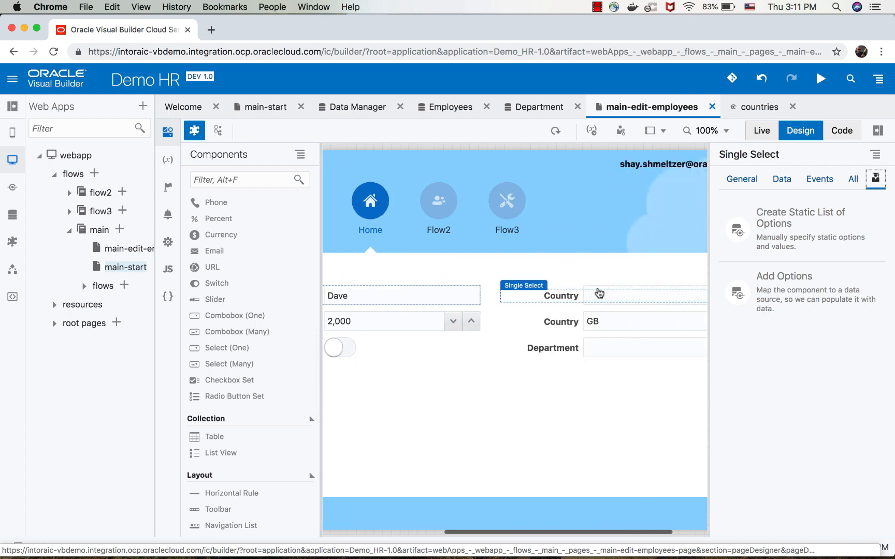
pyautogui.click(762, 131)
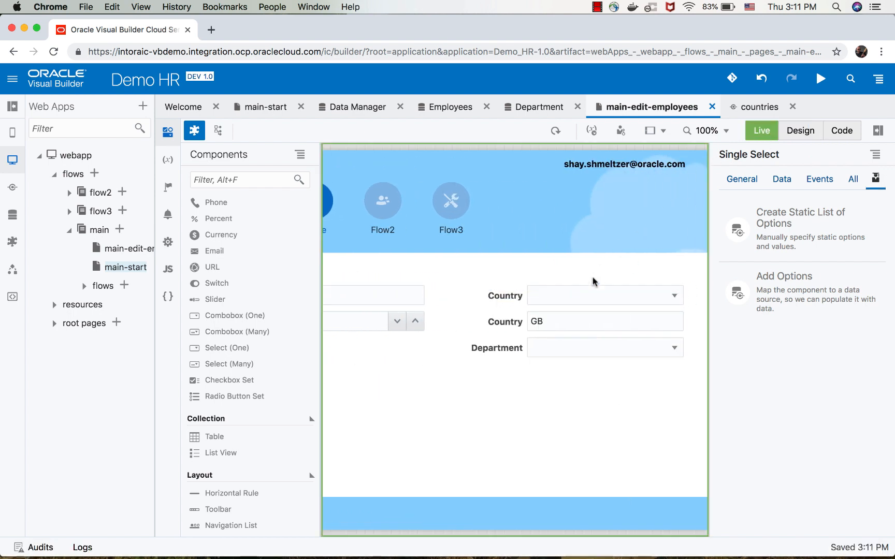
pyautogui.click(590, 296)
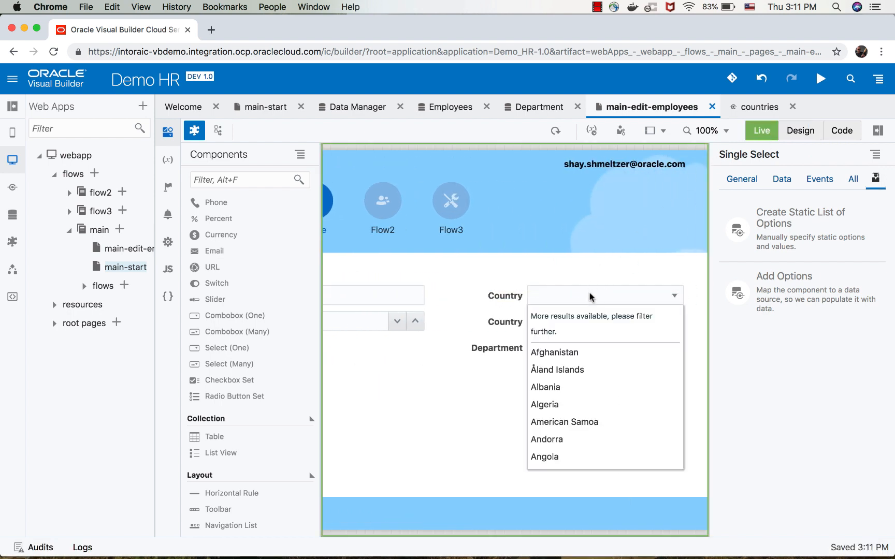
pyautogui.click(591, 296)
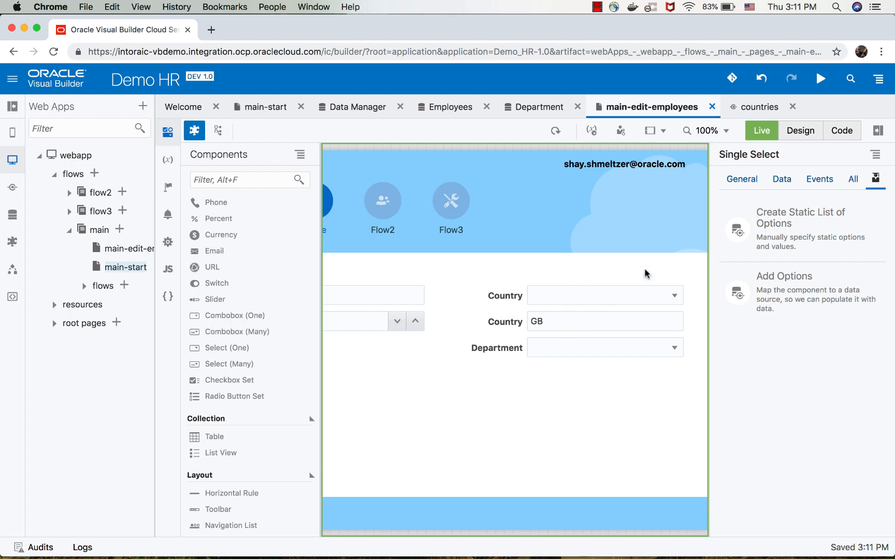
# Return to Design mode and bind the value of the new Country select to the country field of the employees page variable.
pyautogui.click(800, 131)
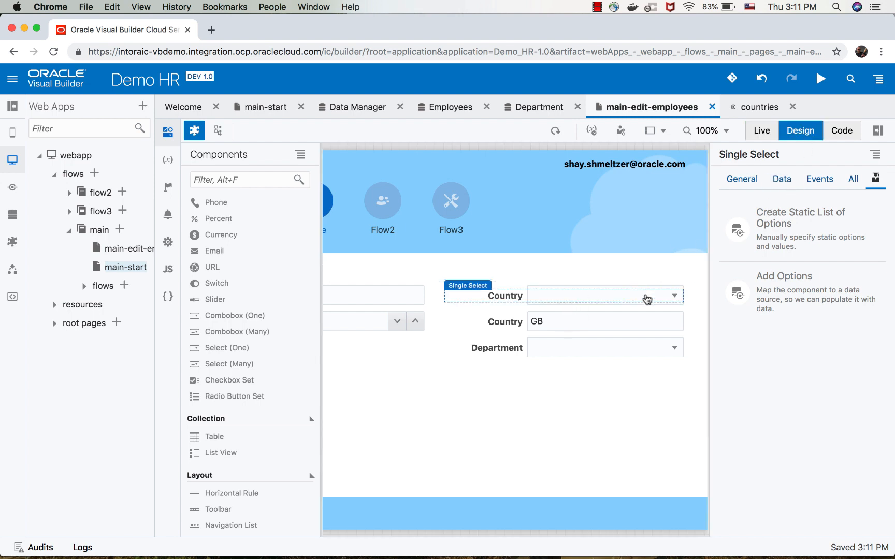
pyautogui.click(783, 180)
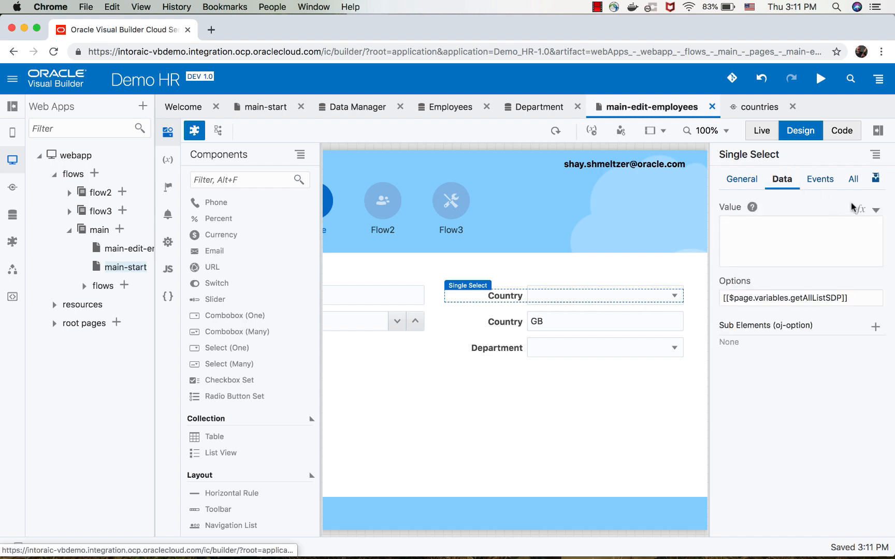
pyautogui.click(875, 210)
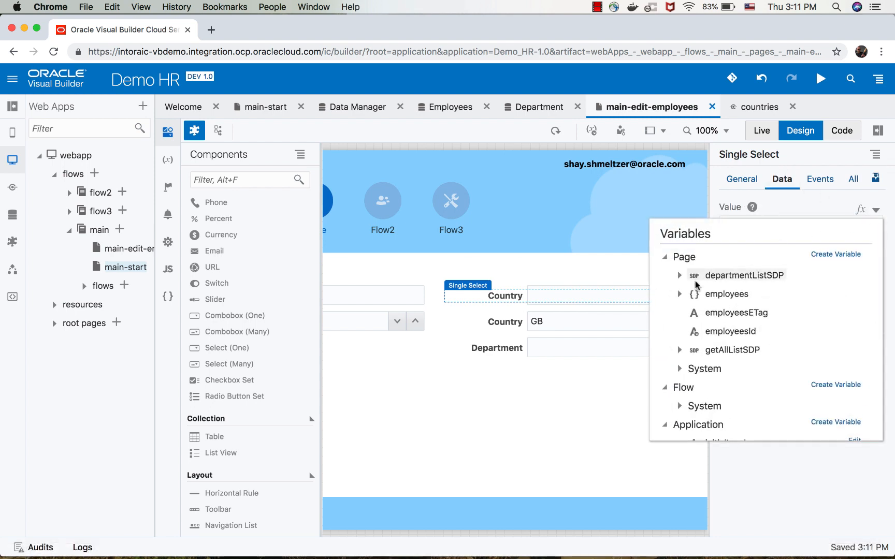
pyautogui.click(682, 295)
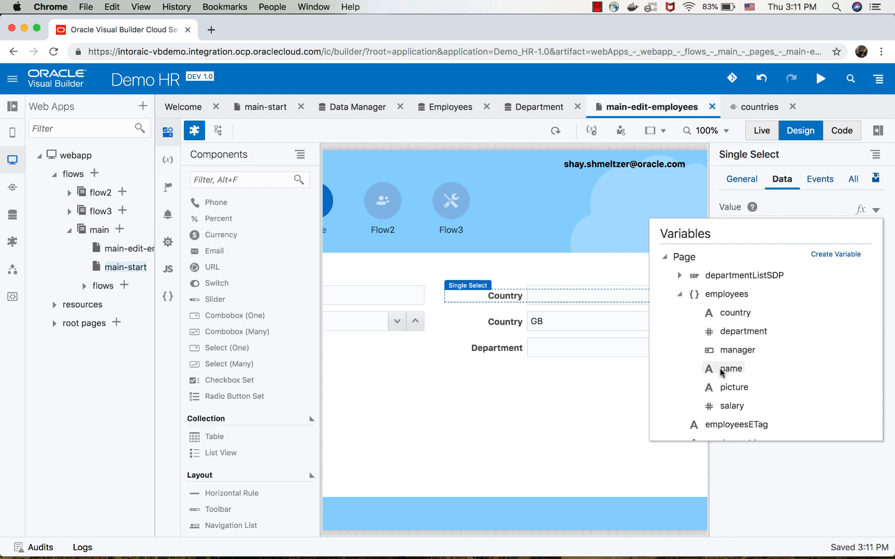
pyautogui.click(733, 314)
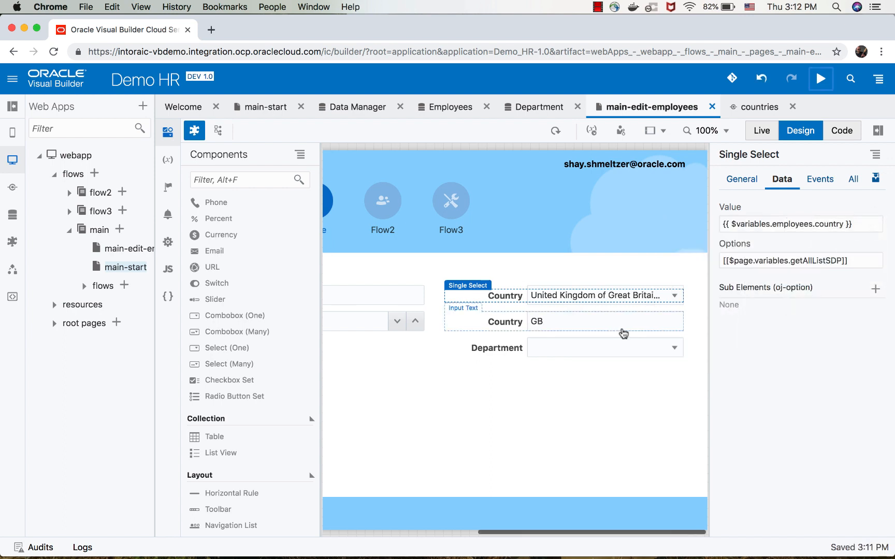
# In Live mode, choose Andorra as the employee's country and Support as the department.
pyautogui.click(759, 132)
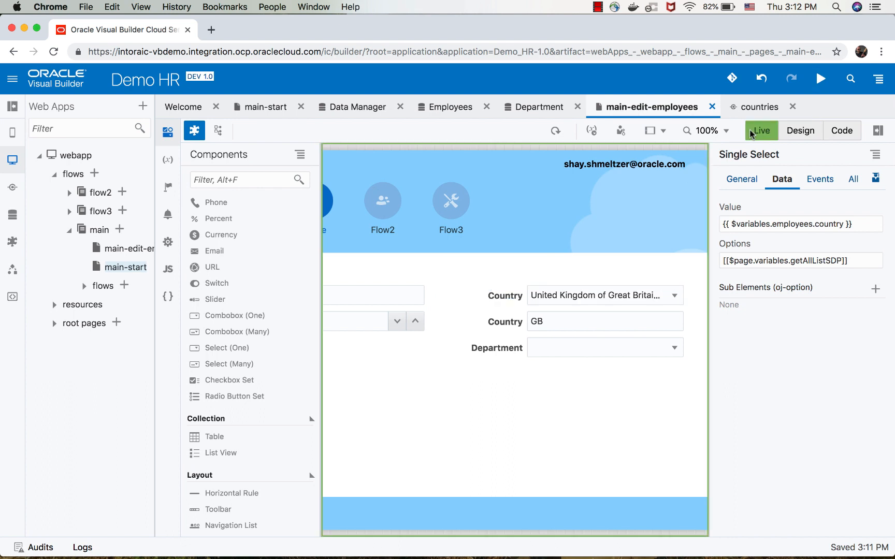
pyautogui.click(562, 296)
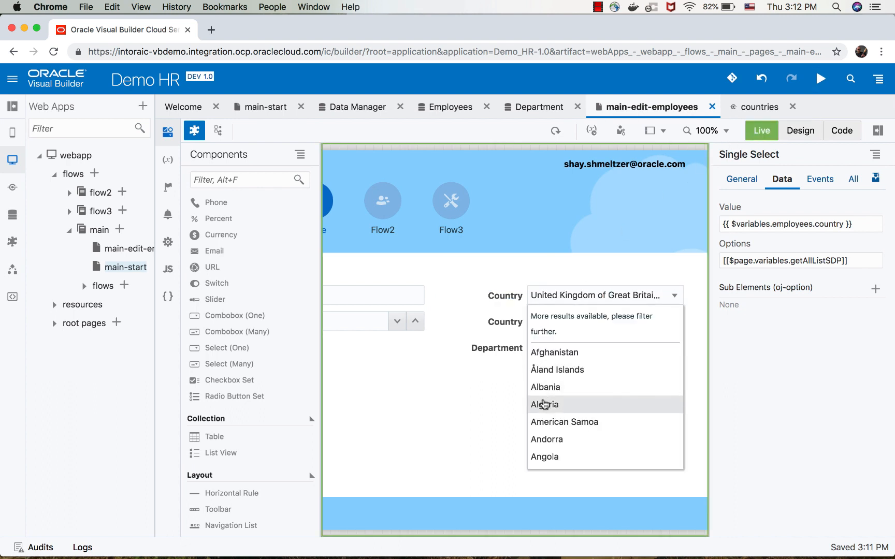
pyautogui.click(545, 437)
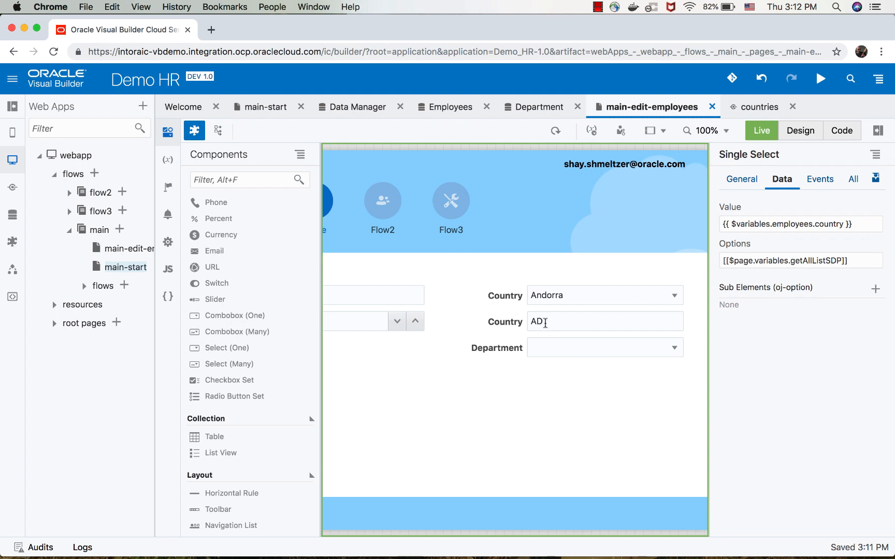
pyautogui.click(537, 355)
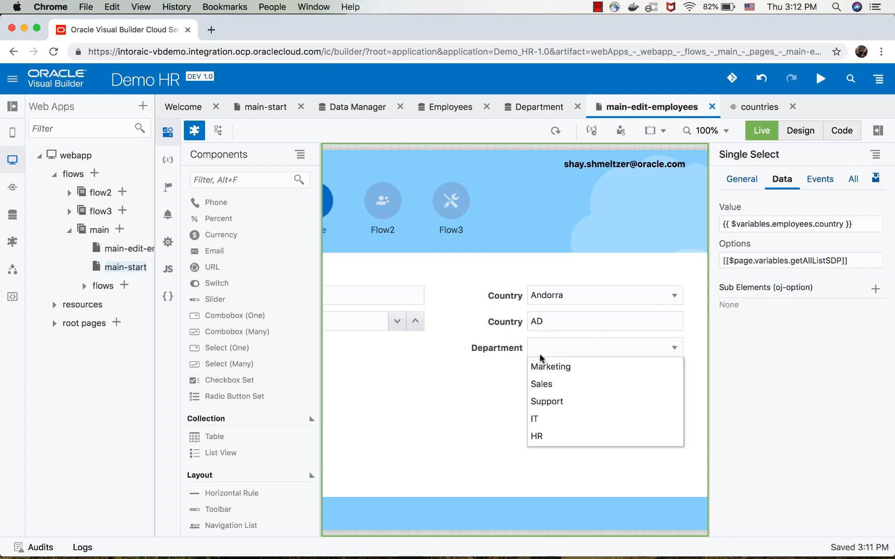
pyautogui.click(539, 404)
pyautogui.hscroll(-8, 402, 371)
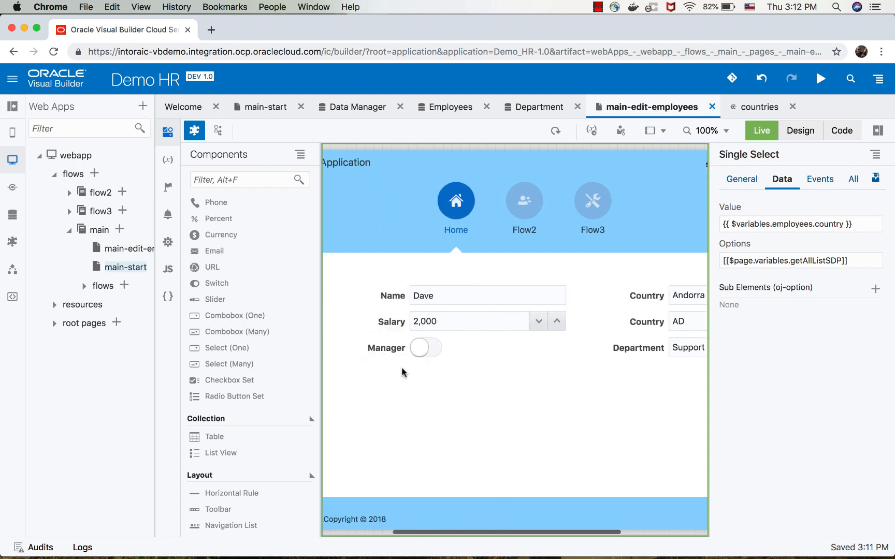
# Mark the employee as a manager, set the salary to 2500, and save the record.
pyautogui.click(515, 351)
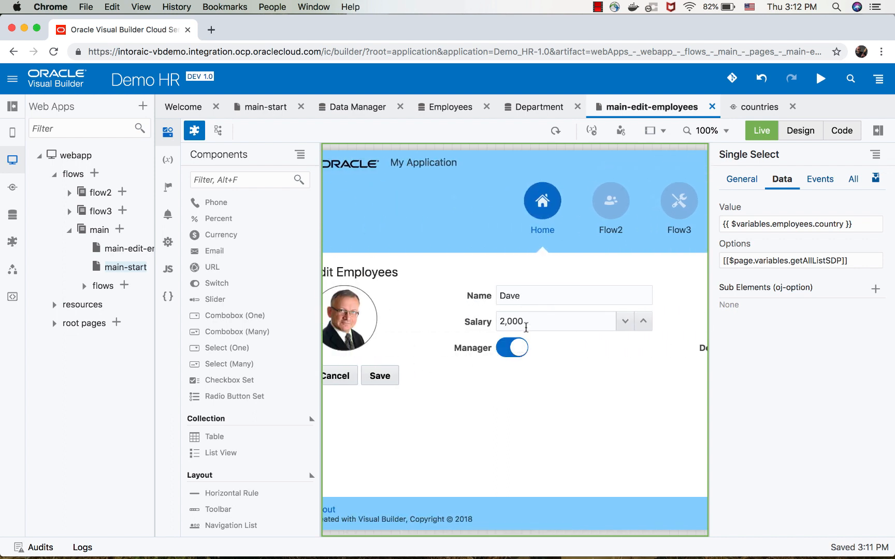
pyautogui.moveTo(525, 322); pyautogui.dragTo(511, 321)
pyautogui.write('5')
pyautogui.click(384, 382)
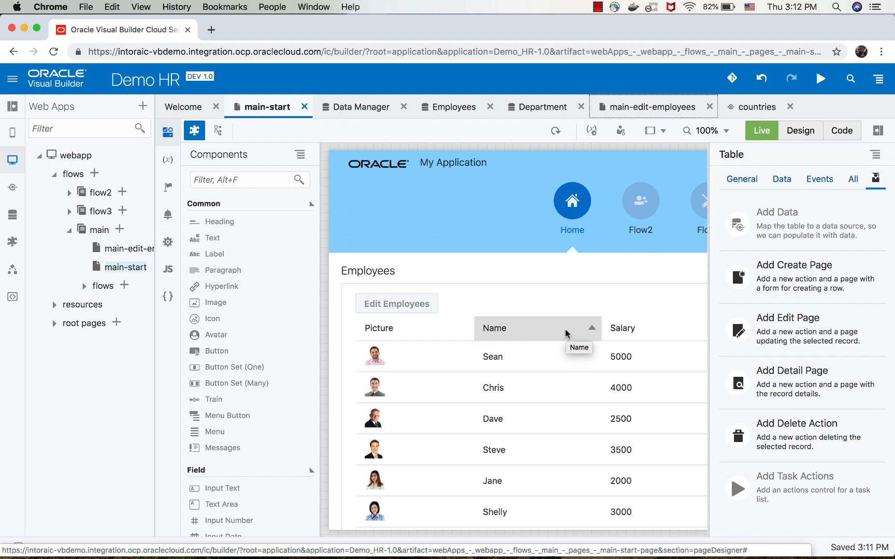
# Switch the main-start page to Design mode and open the action chain behind the Employees table's selection event.
pyautogui.click(801, 131)
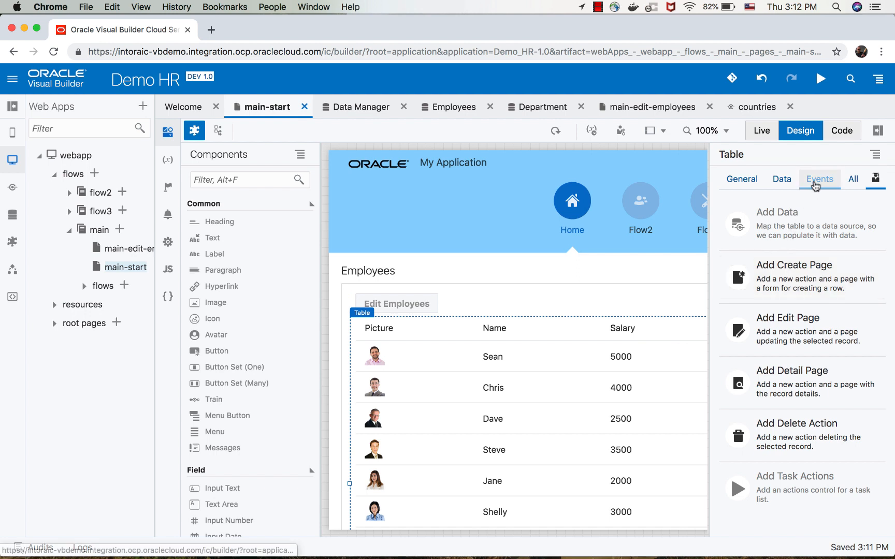
pyautogui.click(819, 179)
pyautogui.click(767, 299)
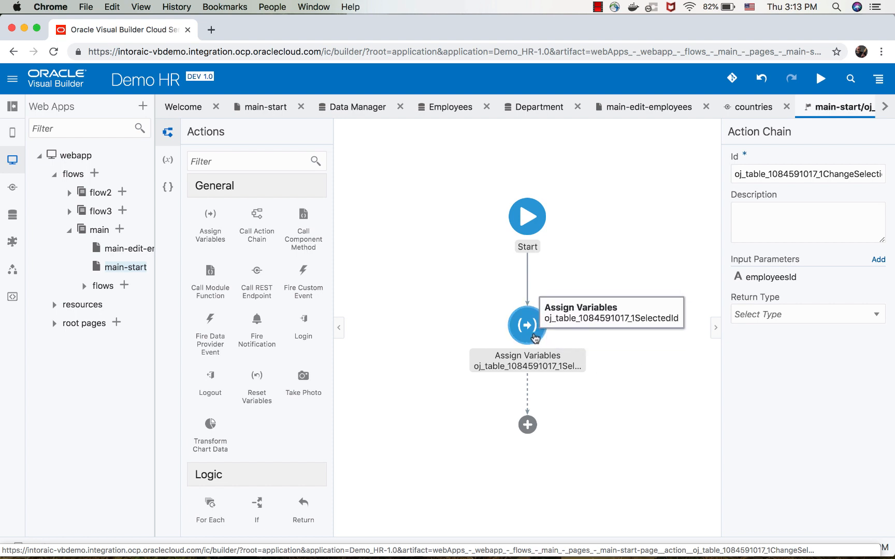
# Add a Navigate action directly after the Assign Variables action in the selection chain.
pyautogui.scroll(-8, 261, 272)
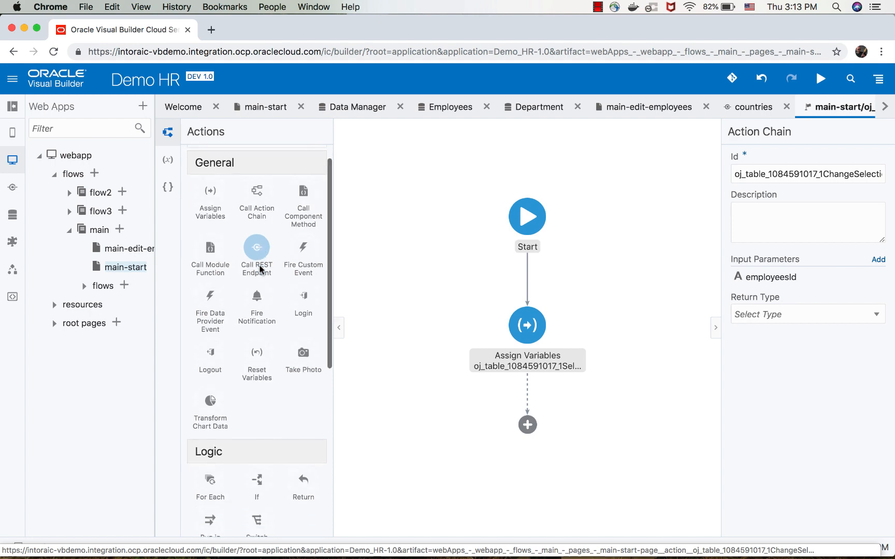
pyautogui.scroll(7, 261, 269)
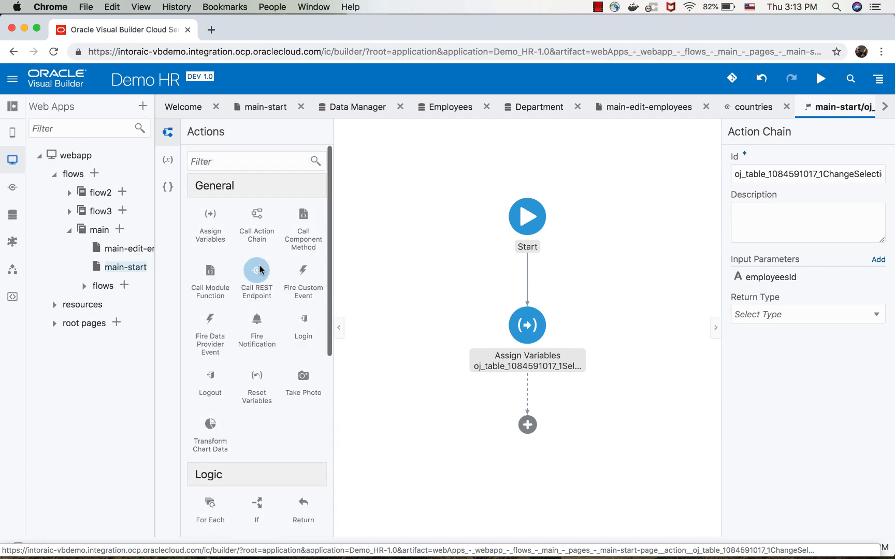
pyautogui.scroll(-2, 261, 270)
pyautogui.scroll(-2, 260, 270)
pyautogui.scroll(5, 235, 374)
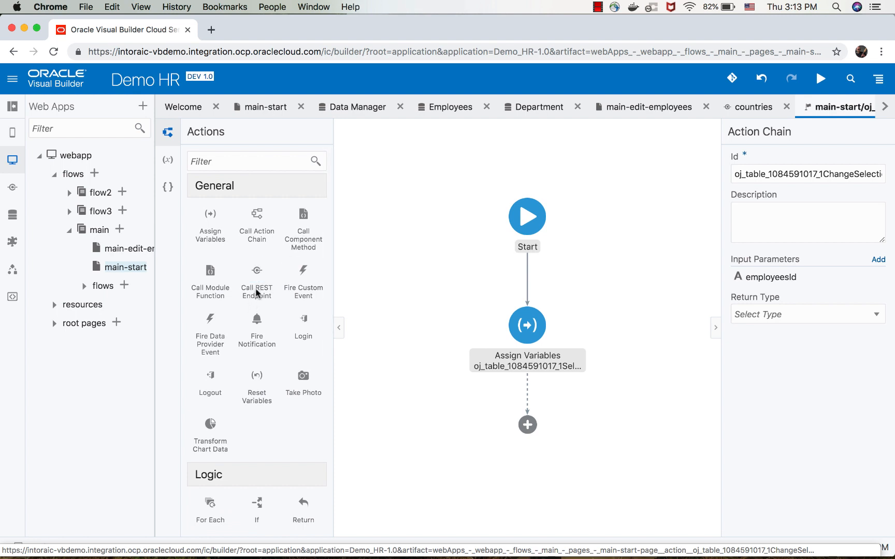
pyautogui.scroll(-8, 236, 331)
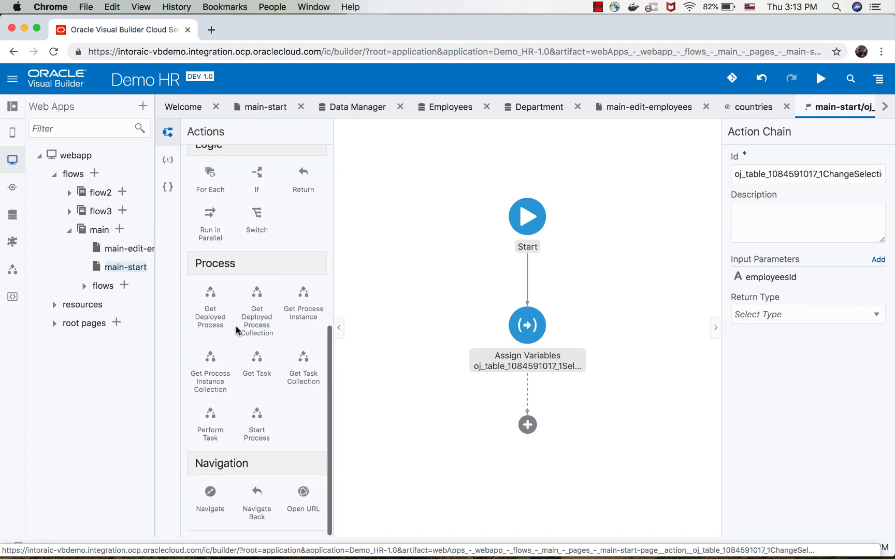
pyautogui.moveTo(210, 491); pyautogui.dragTo(519, 432)
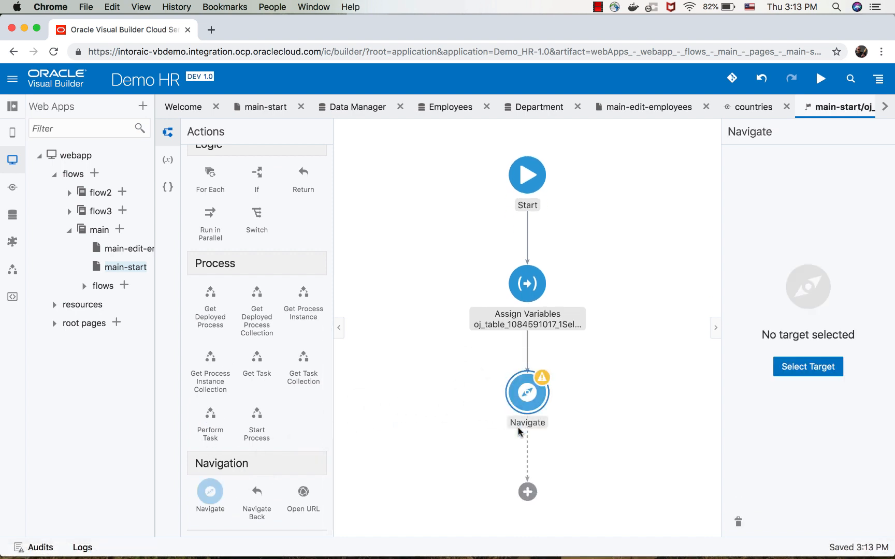
# Set the Navigate action's target to the peer page main-edit-employees.
pyautogui.click(790, 370)
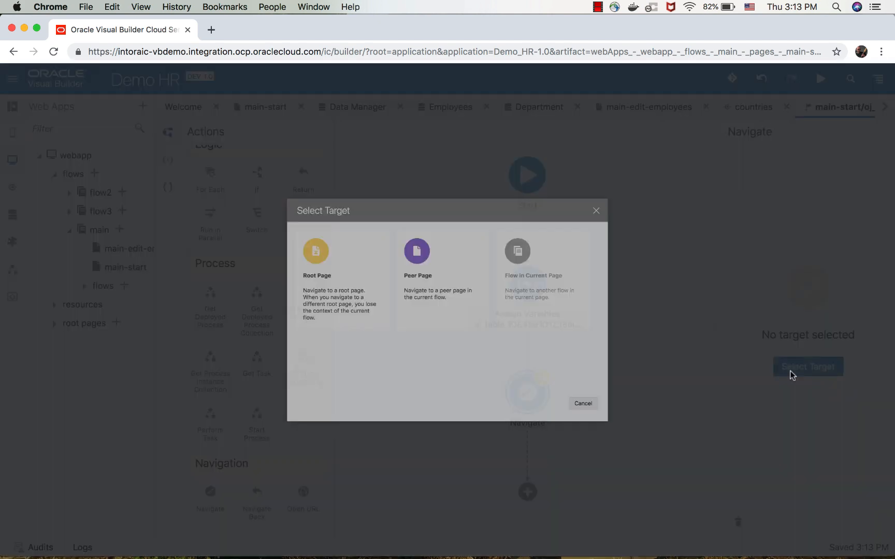
pyautogui.click(395, 233)
pyautogui.click(388, 264)
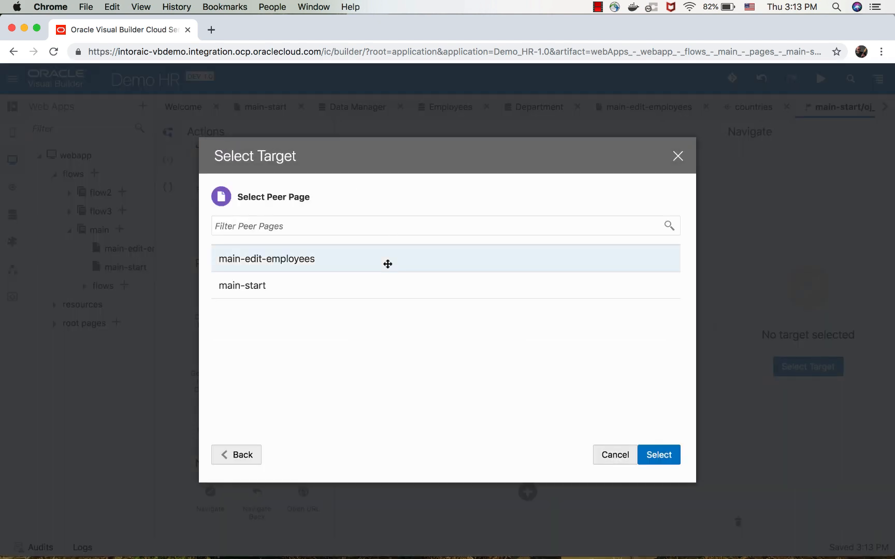
pyautogui.click(658, 455)
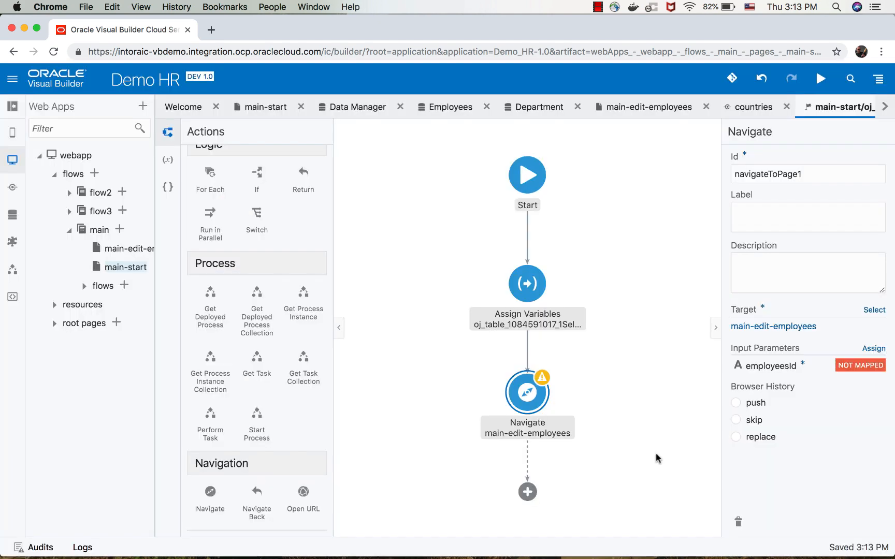
# Map the action chain's employeesId to the target page's employeesId parameter, save the mapping, and return to the main-start page.
pyautogui.click(862, 365)
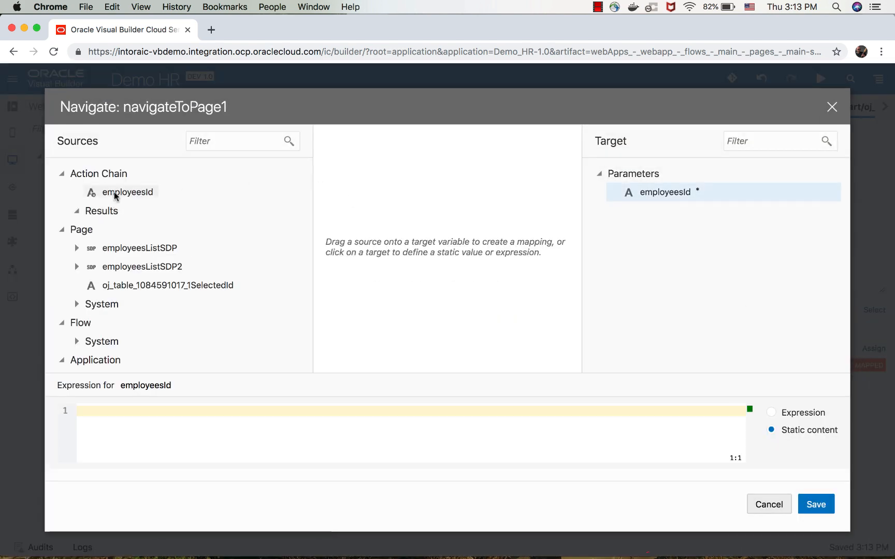
pyautogui.moveTo(132, 193); pyautogui.dragTo(659, 195)
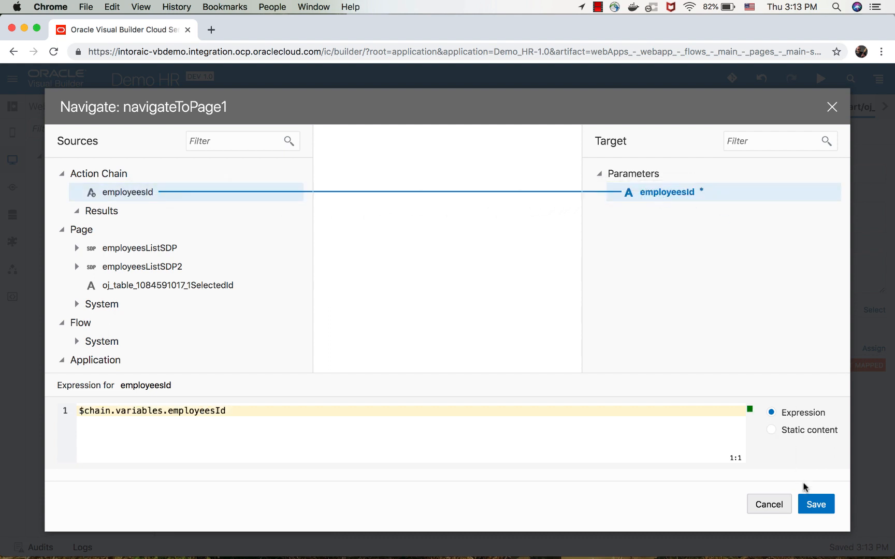
pyautogui.click(816, 504)
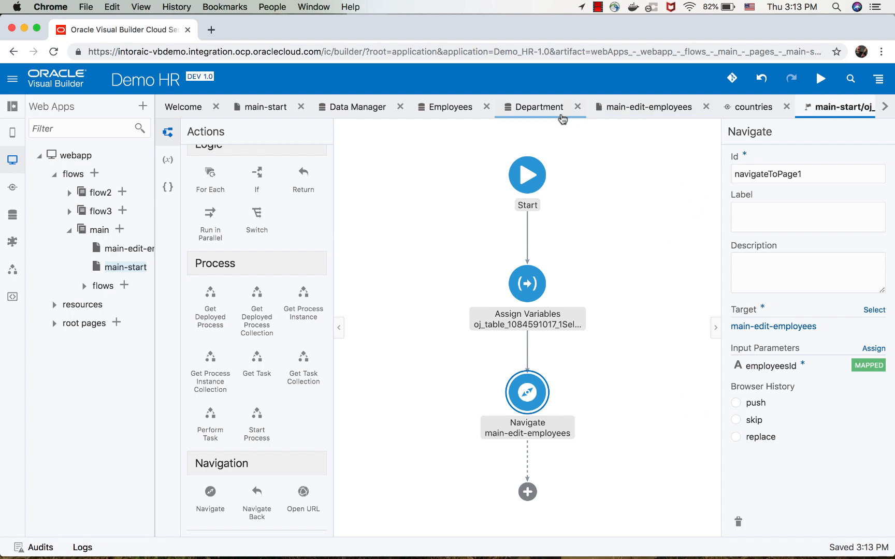
pyautogui.click(267, 107)
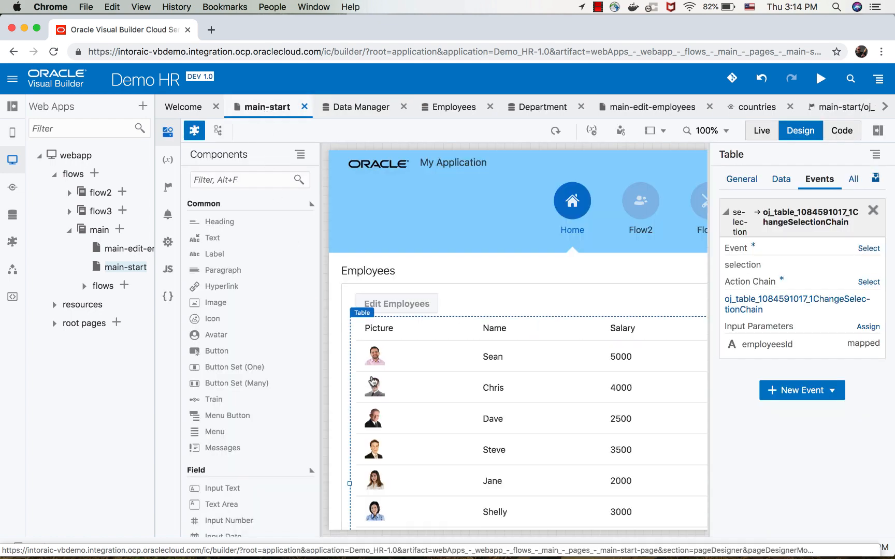
# Delete the Edit Employees button from the toolbar above the Employees table, leaving the empty toolbar selected.
pyautogui.click(406, 301)
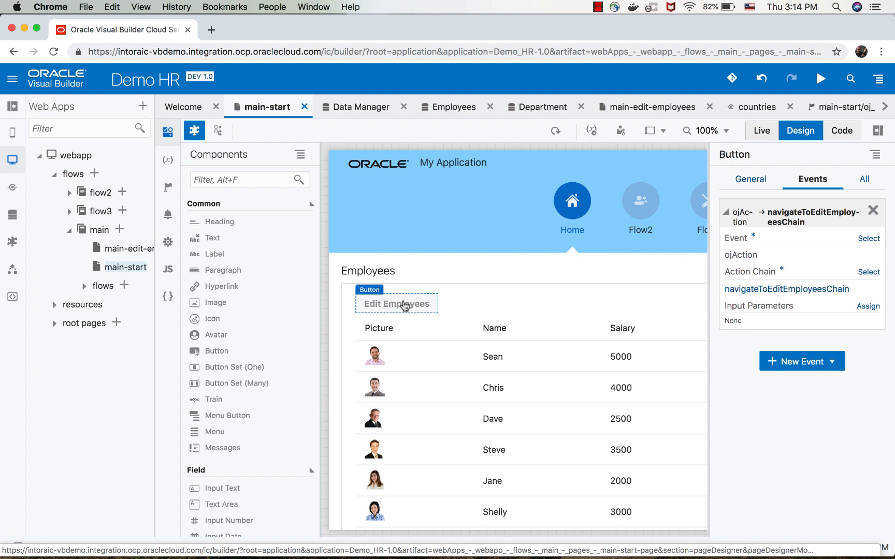
pyautogui.press('Delete')
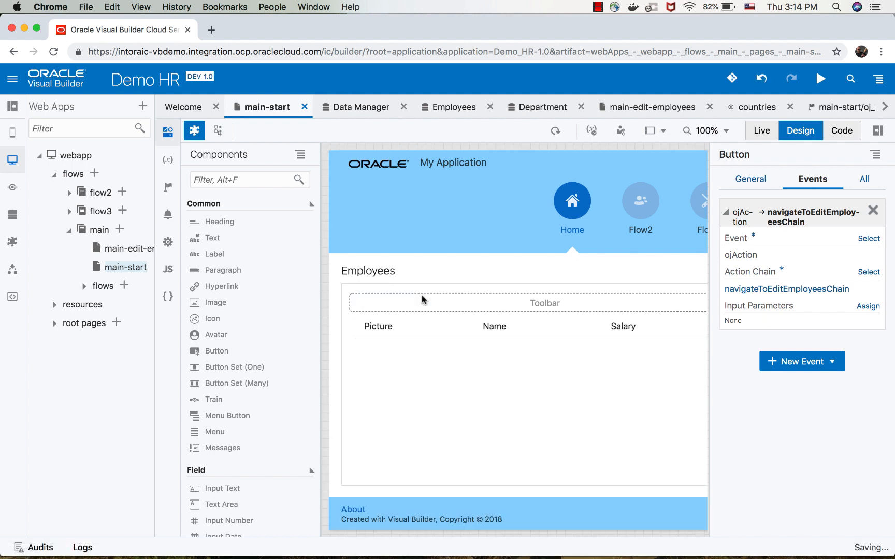
pyautogui.click(423, 300)
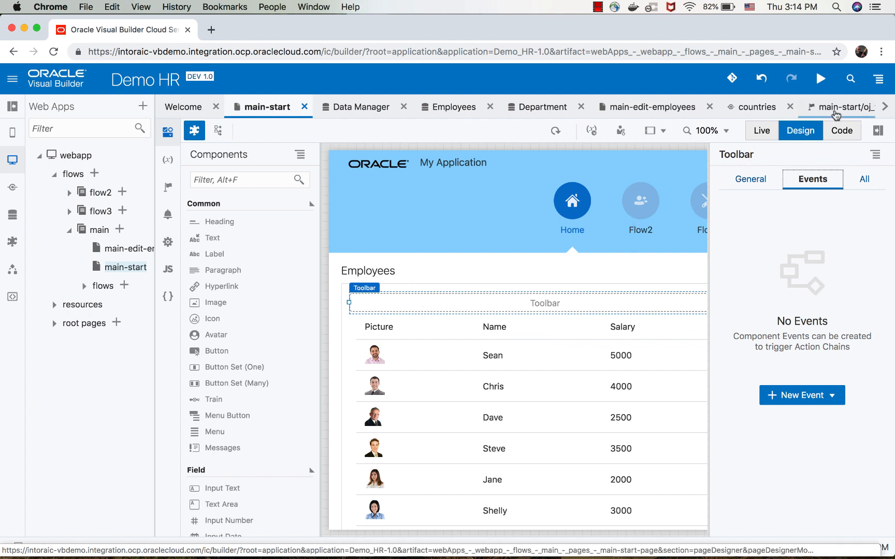
# Add the attribute display="grid" to the oj-table element in the main-start page's code, and return to the page design.
pyautogui.click(841, 132)
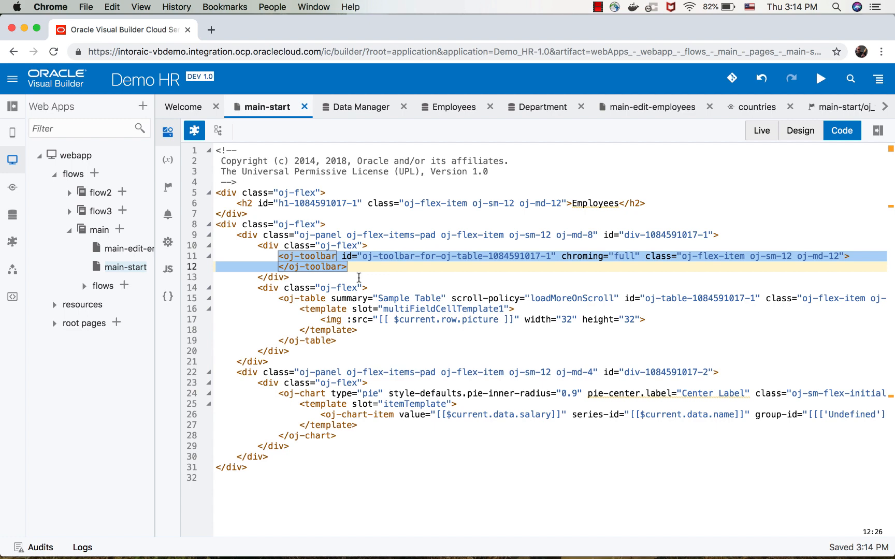
pyautogui.click(330, 298)
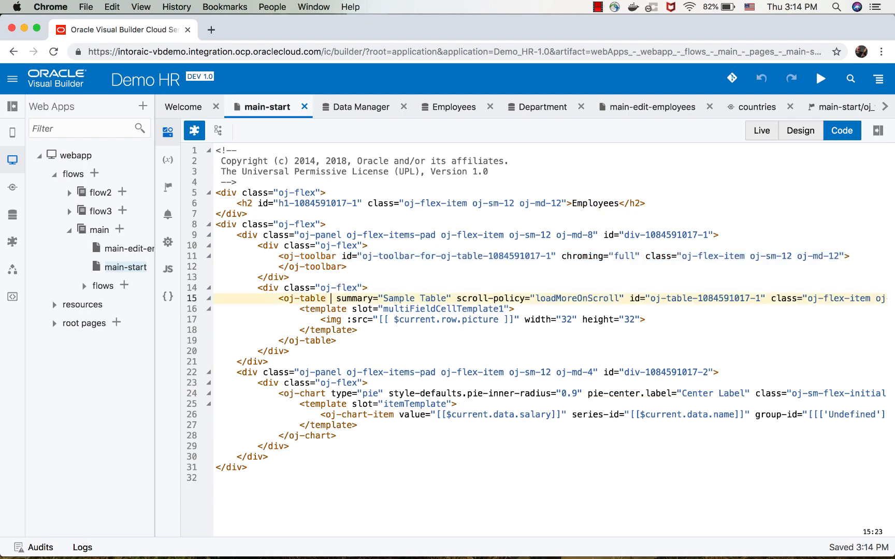
pyautogui.hotkey('ctrl', 'space')
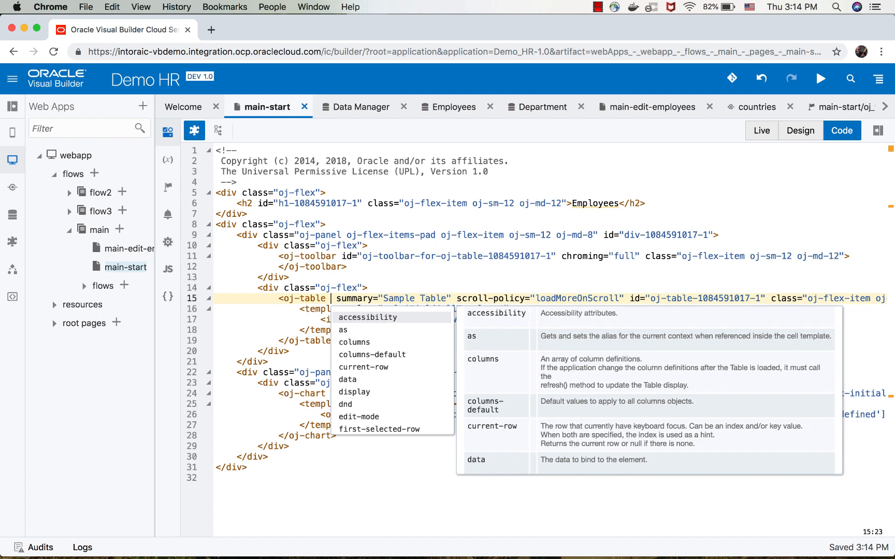
pyautogui.write('di')
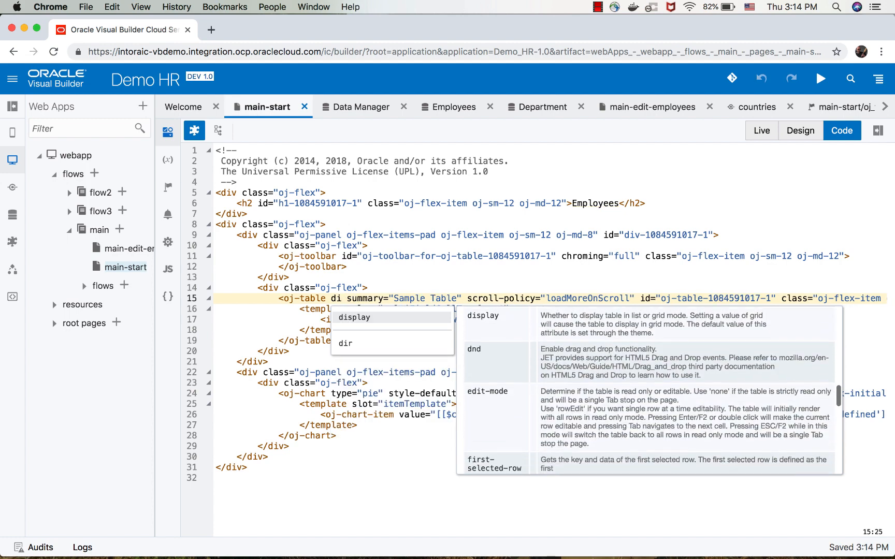
pyautogui.press('Return')
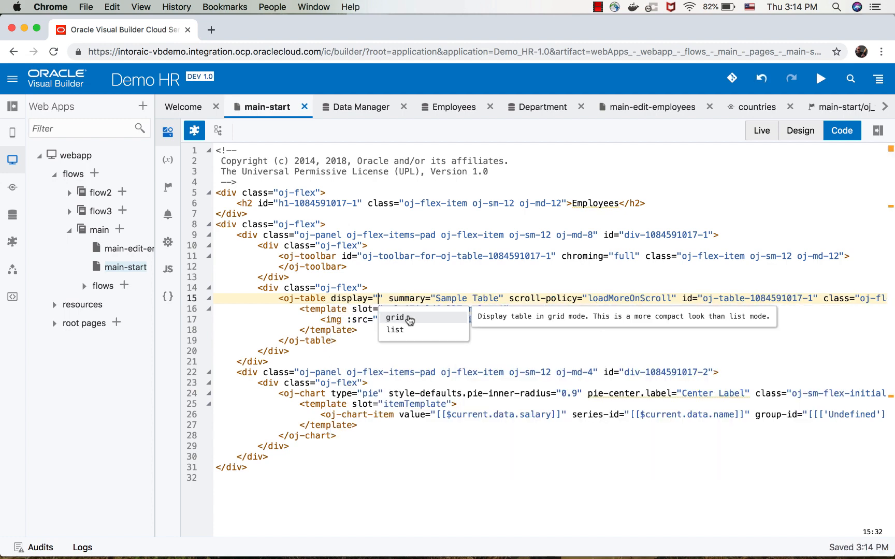
pyautogui.click(408, 318)
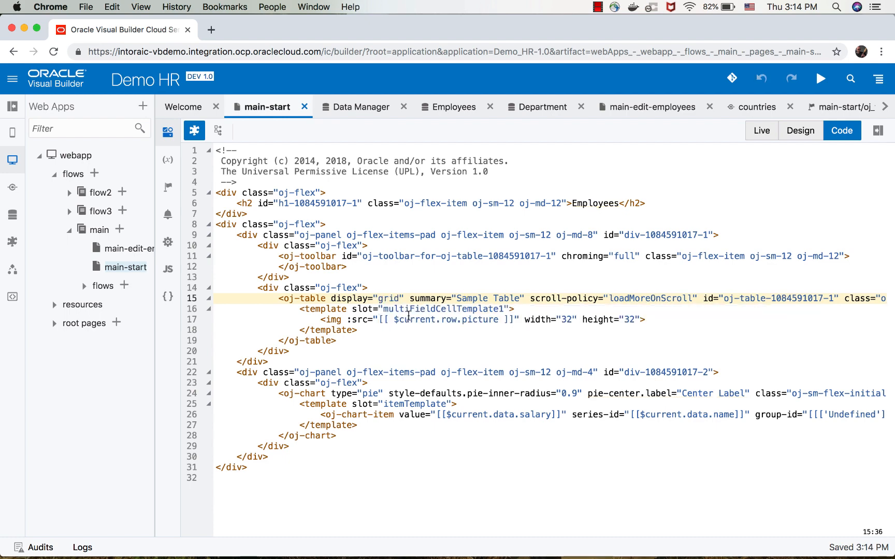
pyautogui.click(802, 134)
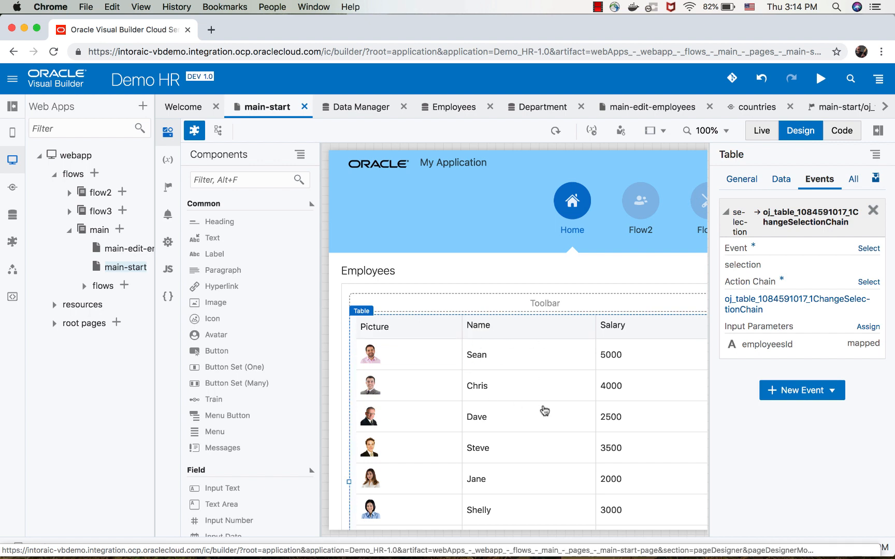
# Run the application and, on the sixth employee's edit page, turn on Manager and set the salary to 5000.
pyautogui.click(824, 79)
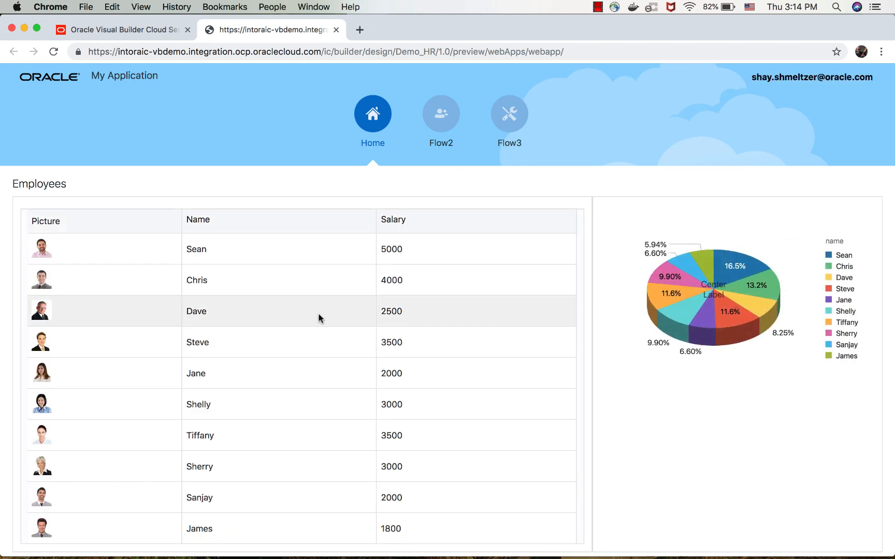
pyautogui.click(269, 408)
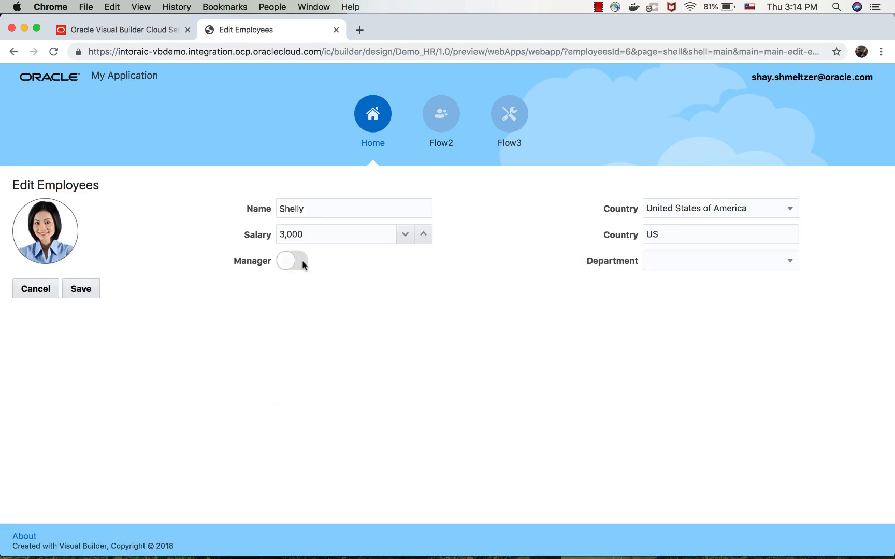
pyautogui.click(302, 260)
pyautogui.moveTo(314, 234); pyautogui.dragTo(263, 236)
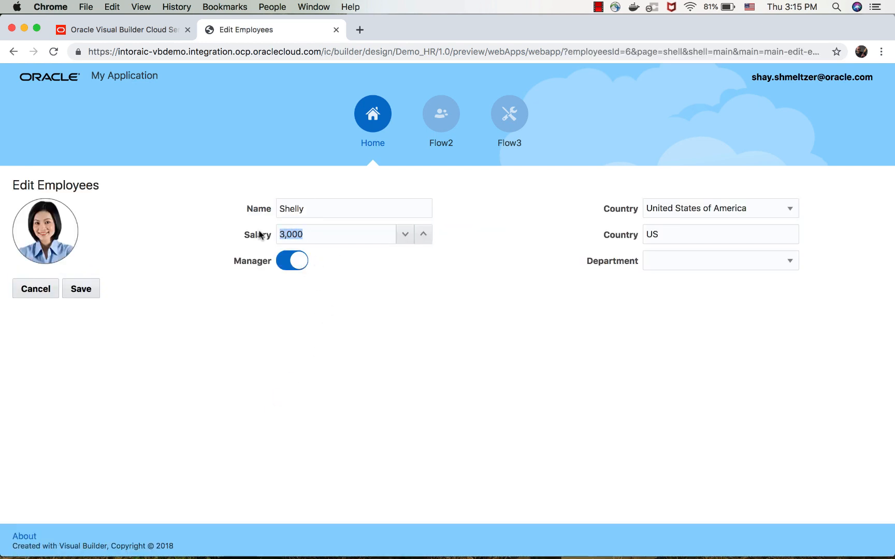
pyautogui.write('5000')
# Set the employee's country to Åland Islands and the department to Marketing, and save the record.
pyautogui.click(788, 211)
pyautogui.click(734, 283)
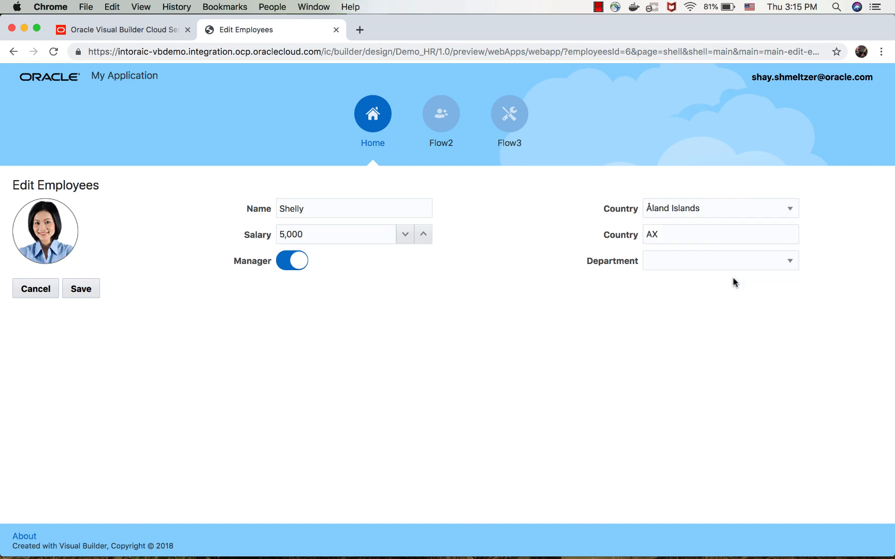
pyautogui.click(733, 262)
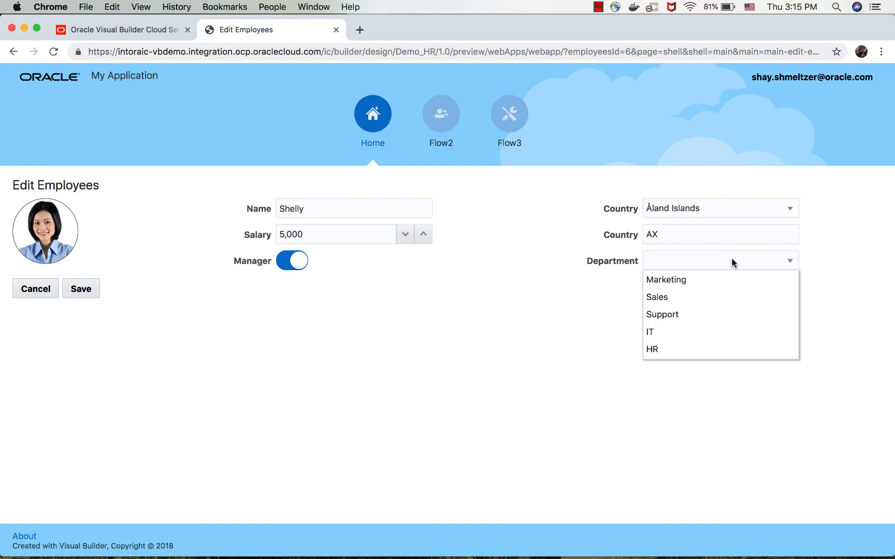
pyautogui.click(715, 284)
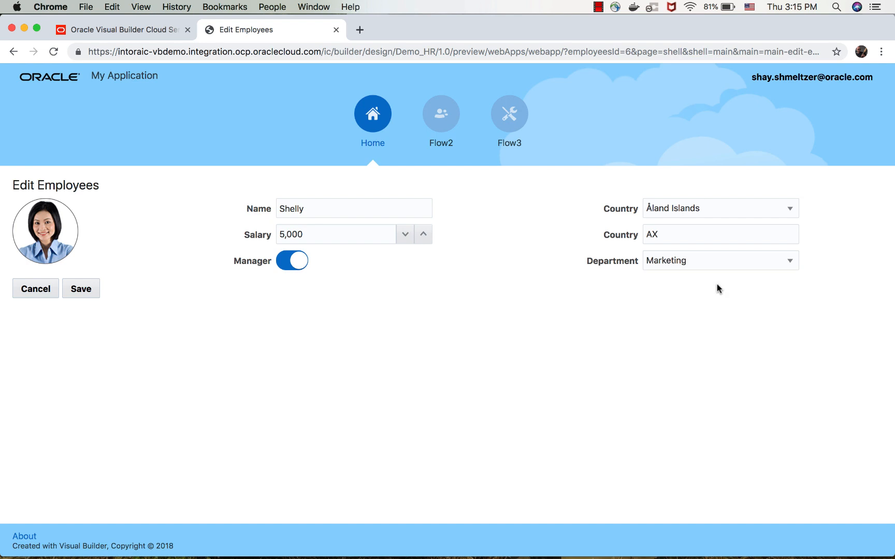
pyautogui.click(91, 291)
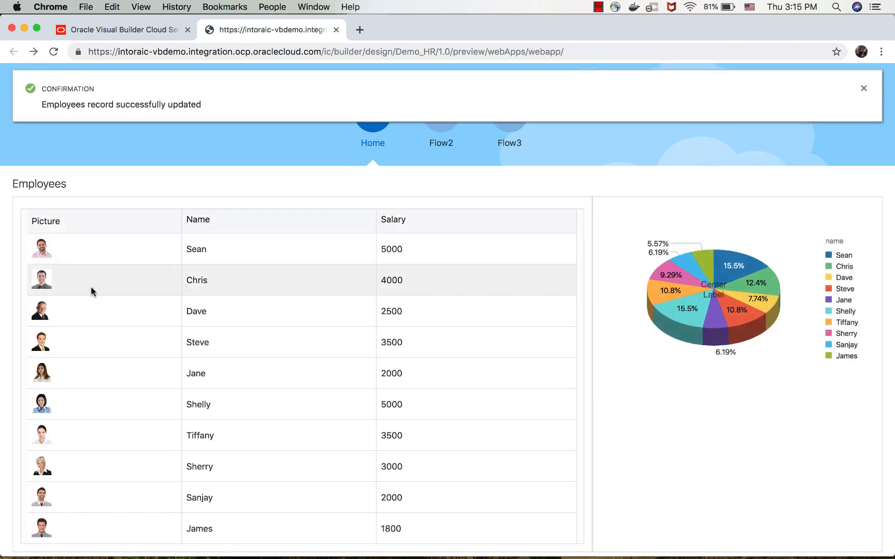
# Check how the Employees page's table and pie chart adapt to a phone-width browser window, and restore the full width.
pyautogui.moveTo(704, 331)
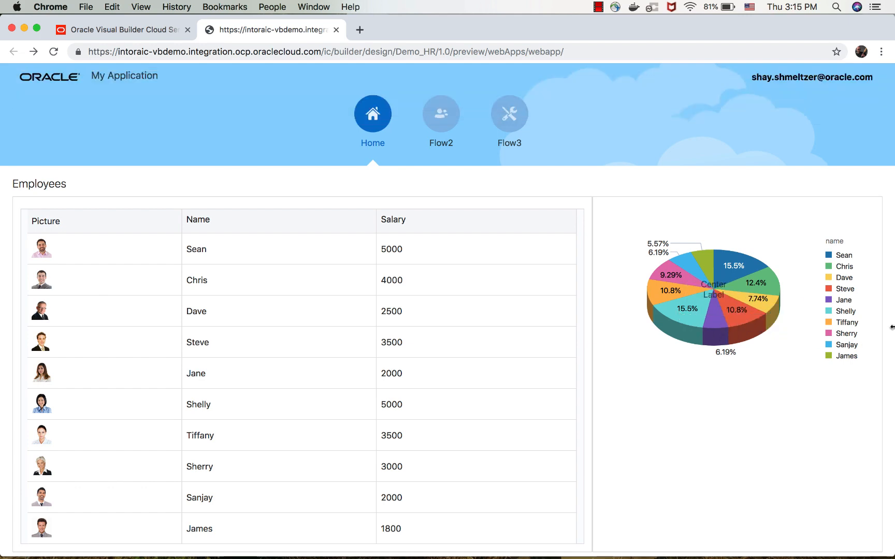
pyautogui.moveTo(892, 327); pyautogui.dragTo(319, 332)
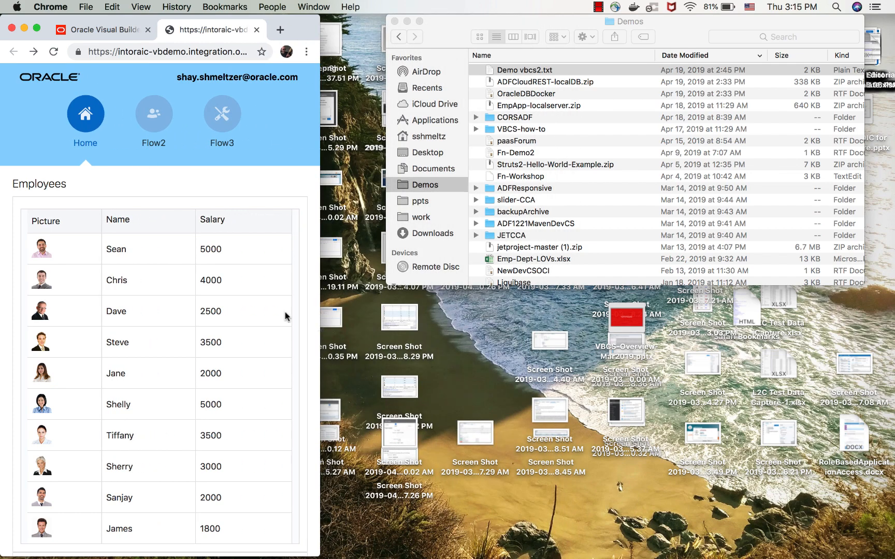
pyautogui.scroll(-5, 247, 295)
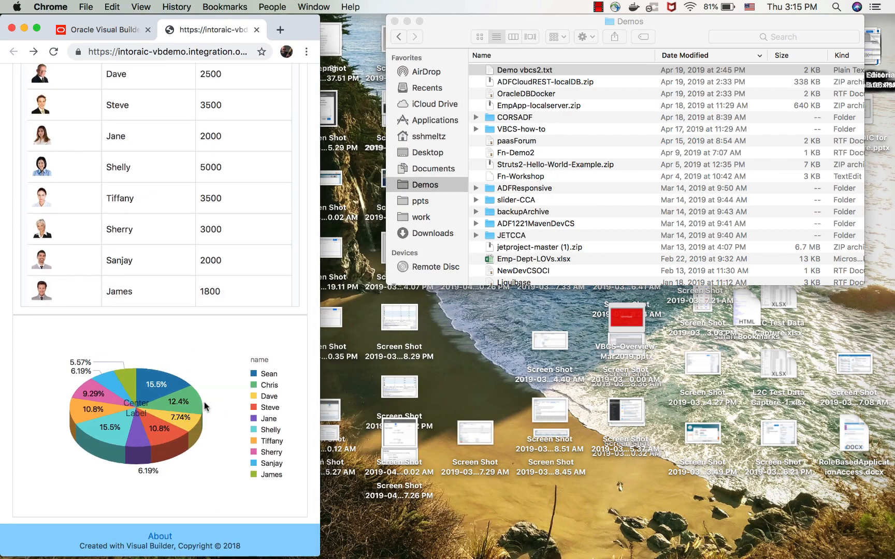
pyautogui.scroll(10, 204, 402)
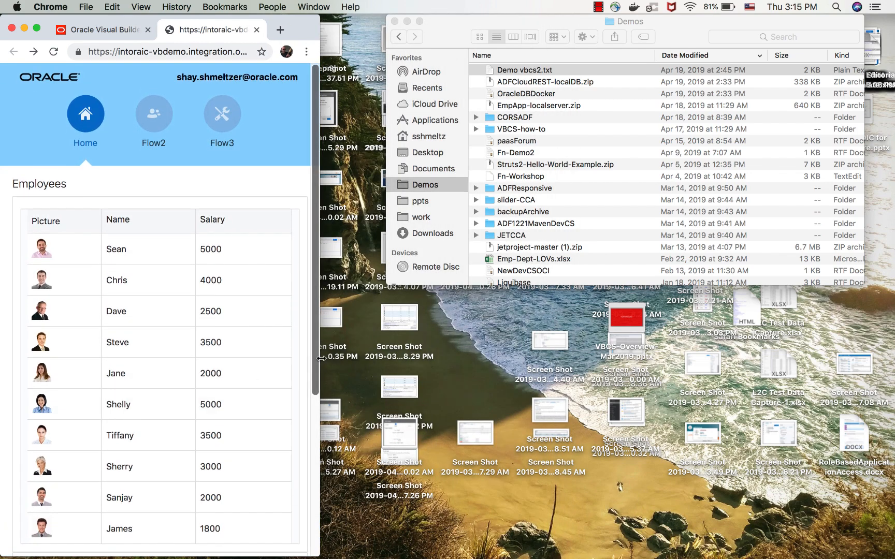
pyautogui.moveTo(320, 359); pyautogui.dragTo(890, 320)
pyautogui.moveTo(694, 284)
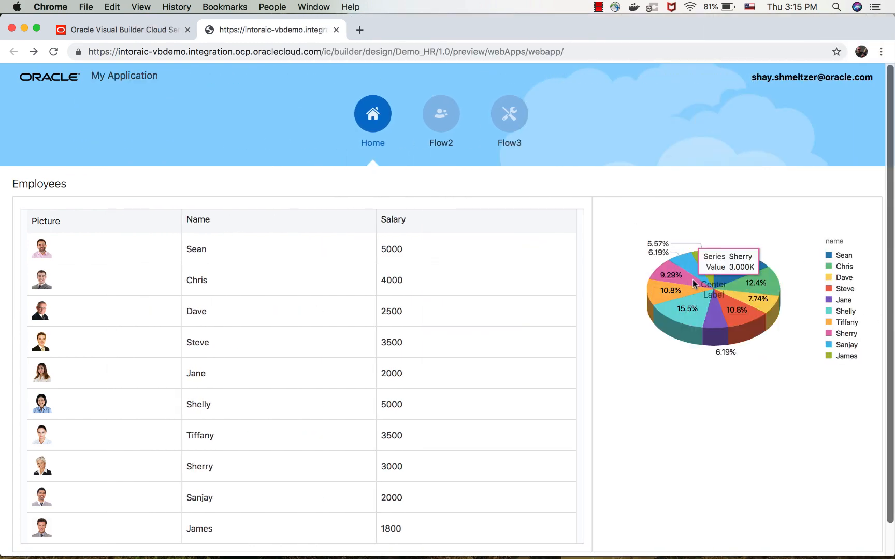